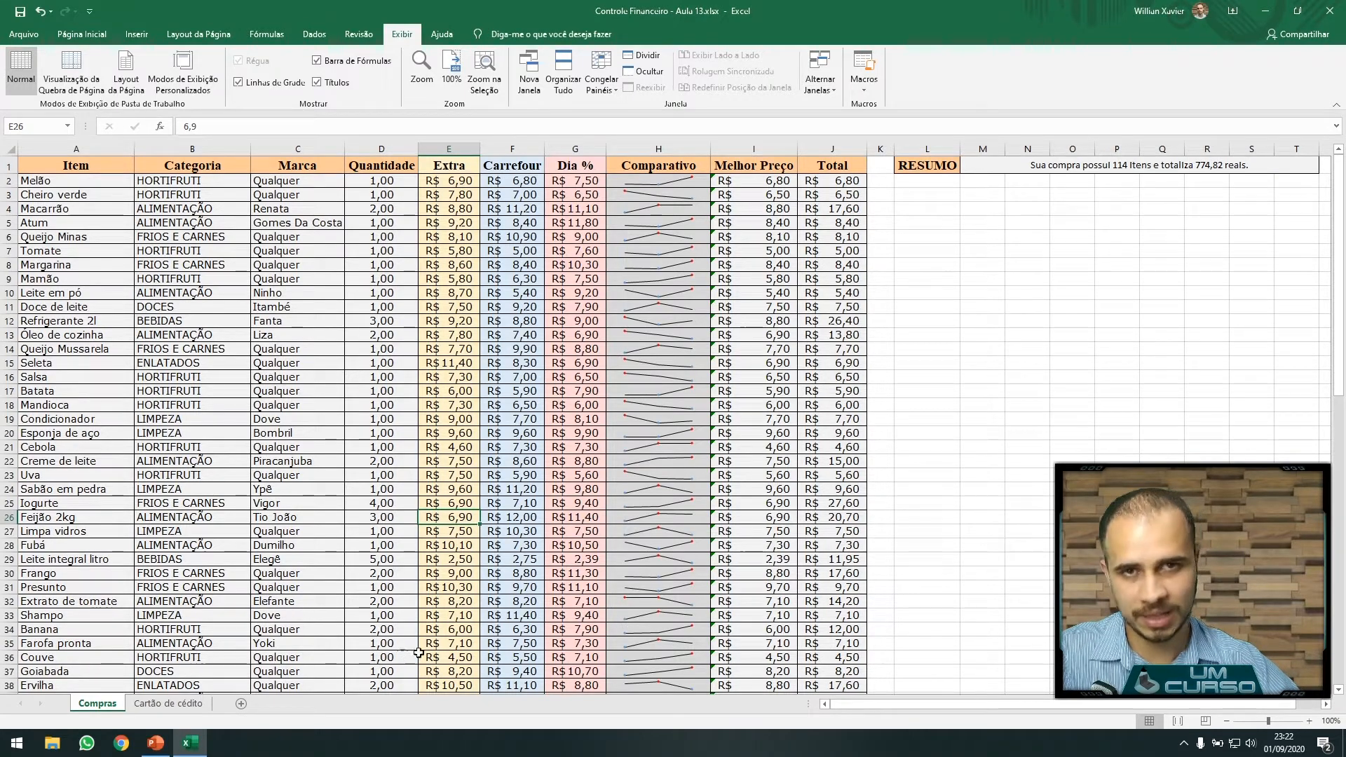
Step: Look over the Cartão de crédito sheet, then examine the Compras shopping list from its header row down to its totals row
click(165, 708)
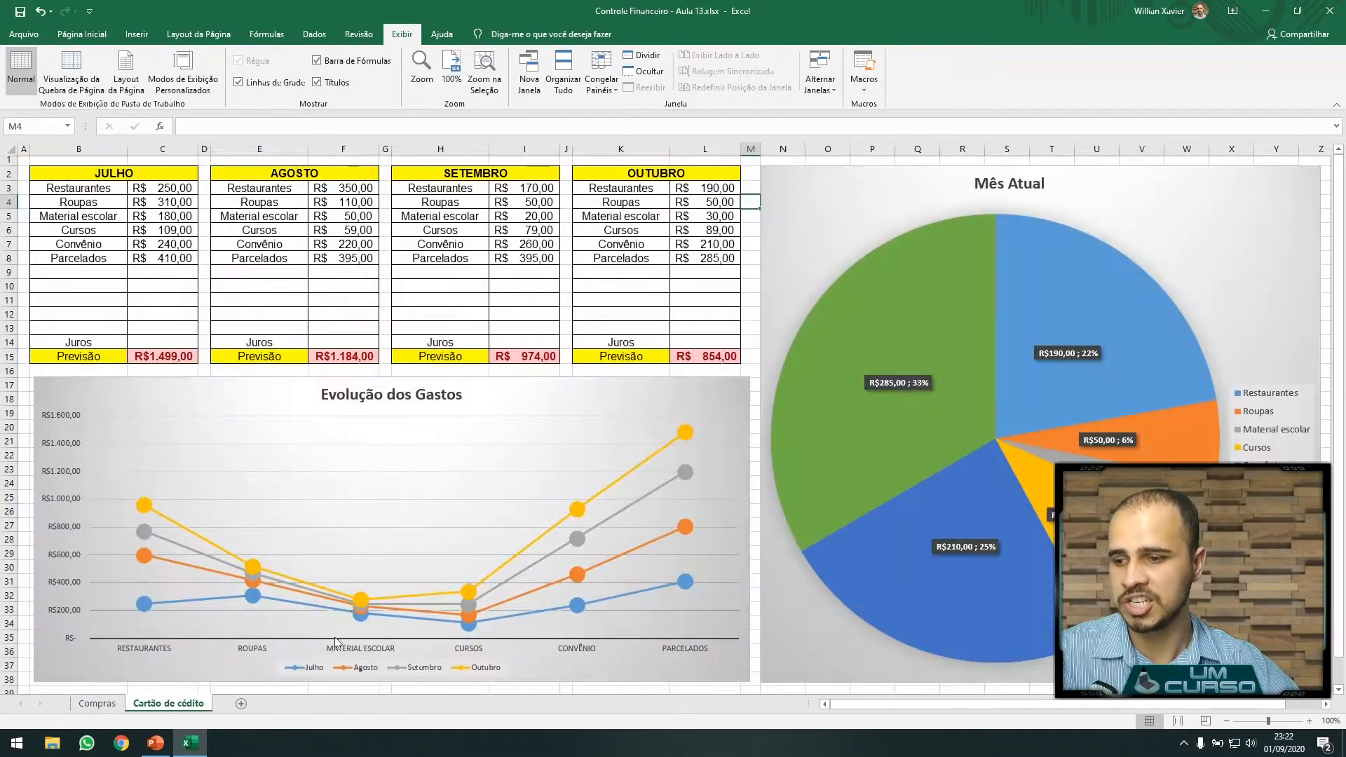
click(104, 705)
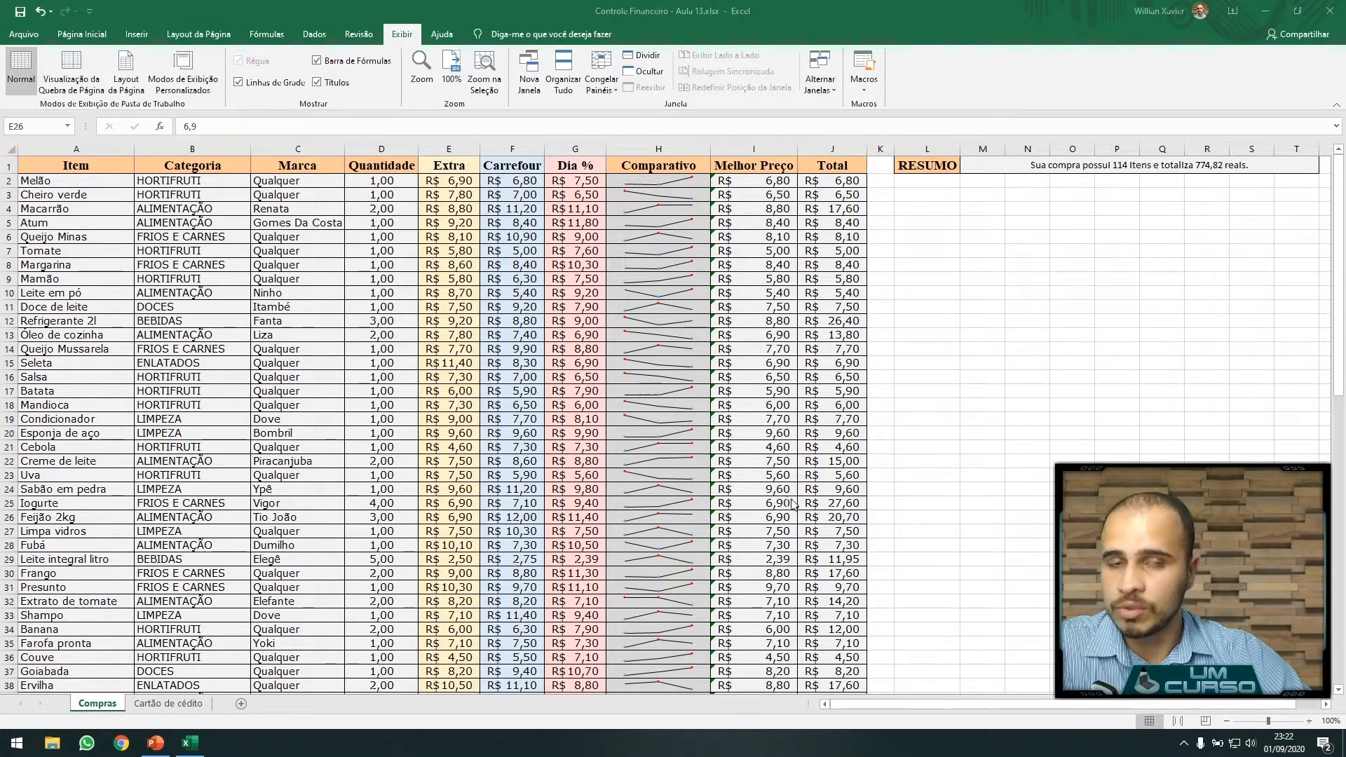
scroll(641, 466, down, 13)
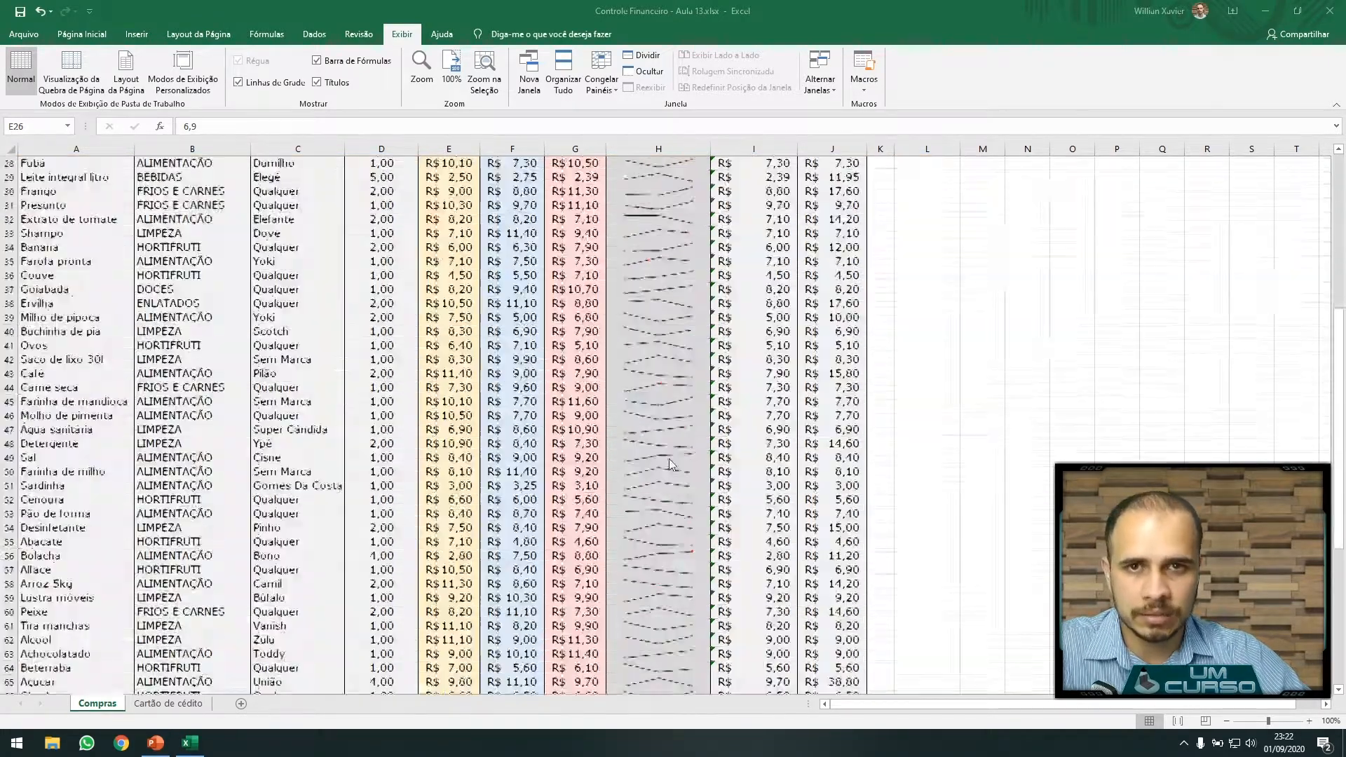
scroll(684, 429, down, 2)
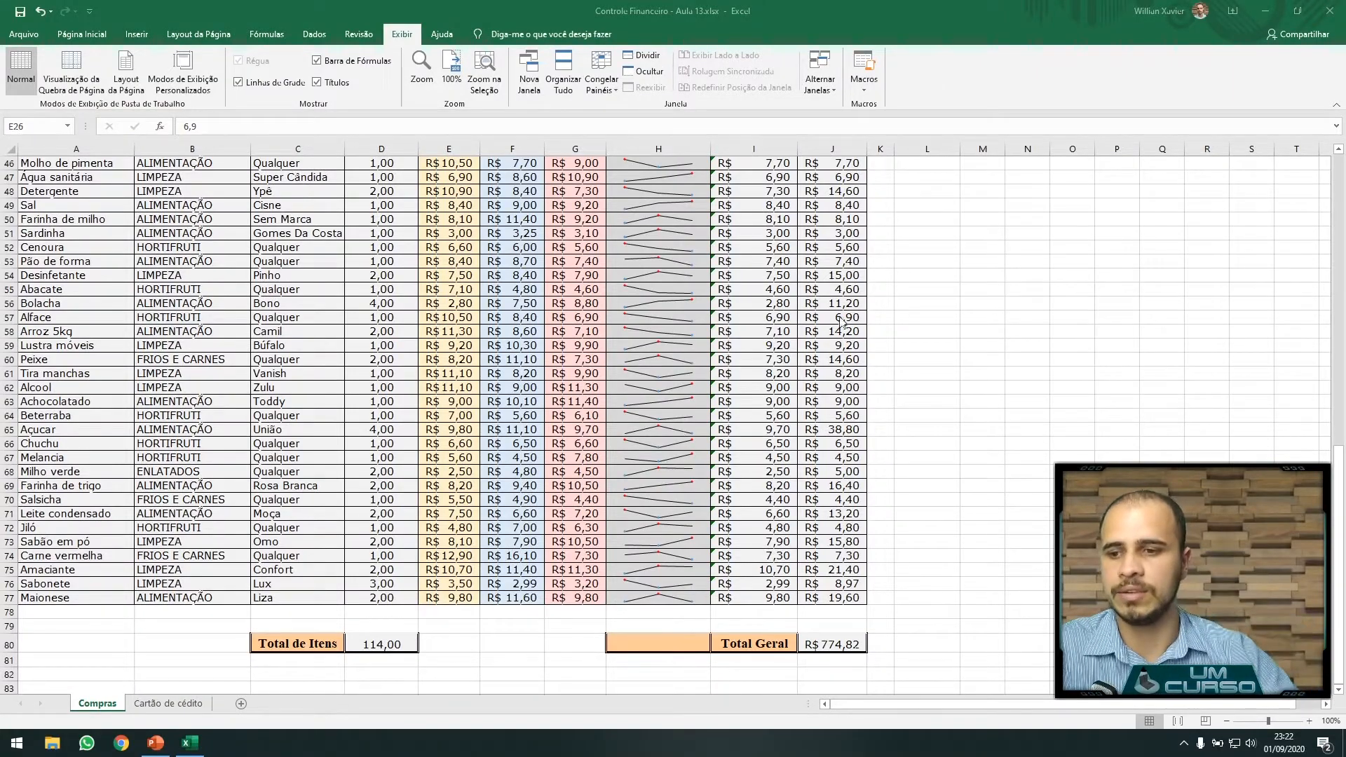
scroll(666, 281, up, 15)
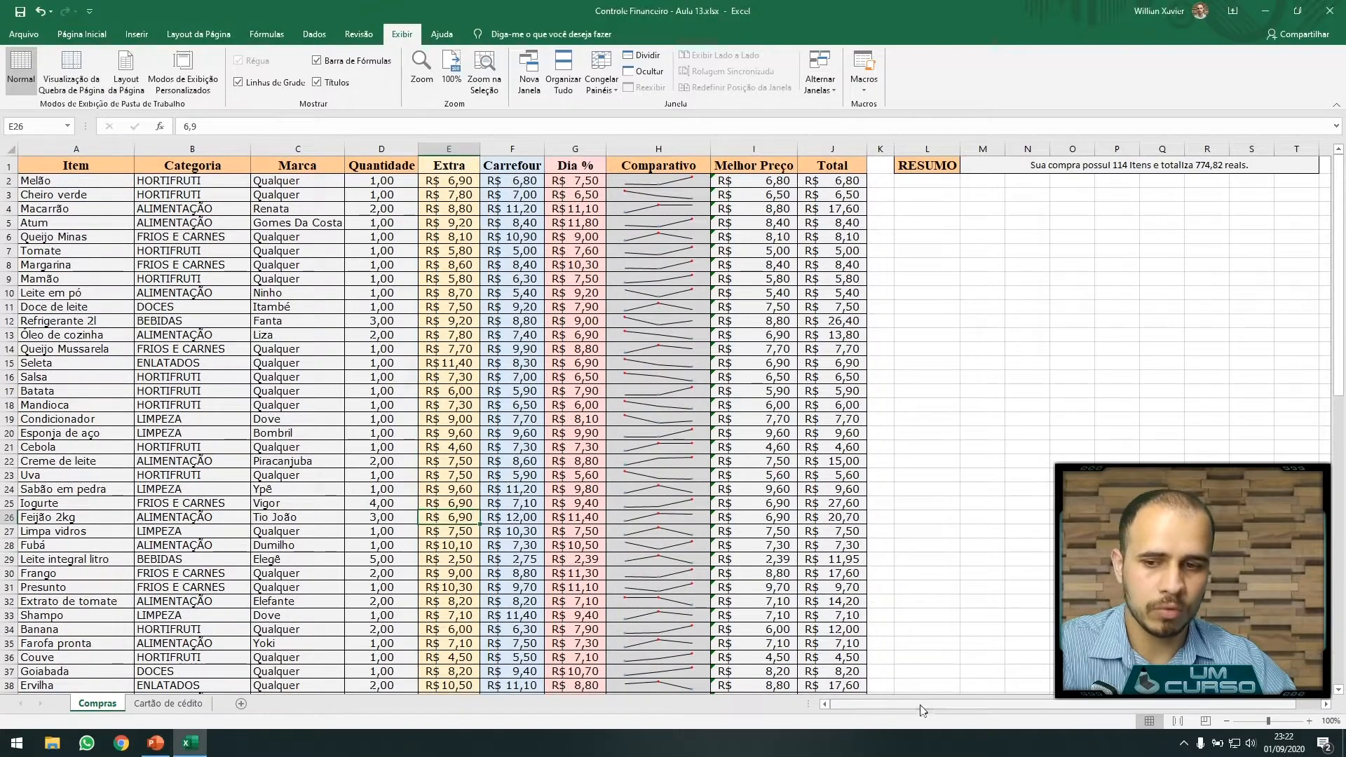
click(1327, 705)
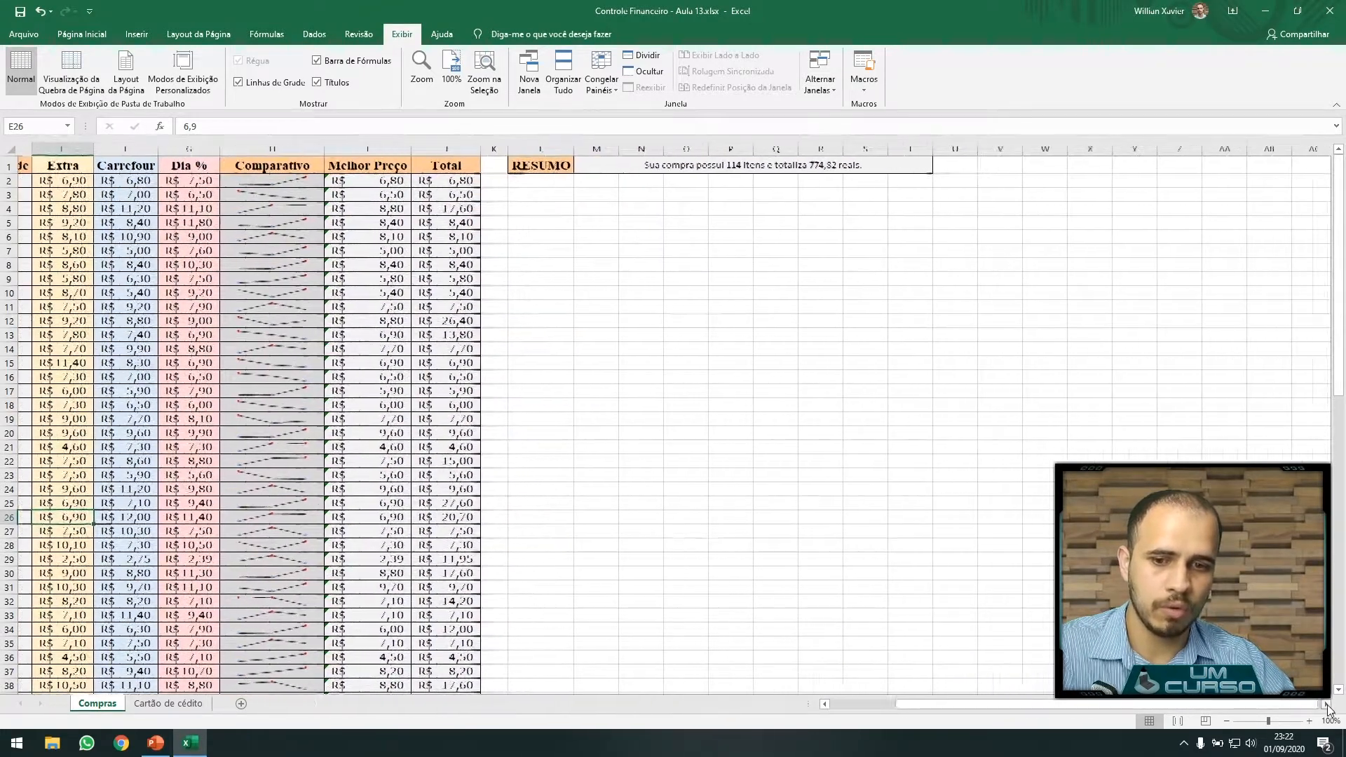
drag(1327, 705, 1125, 707)
scroll(737, 343, down, 6)
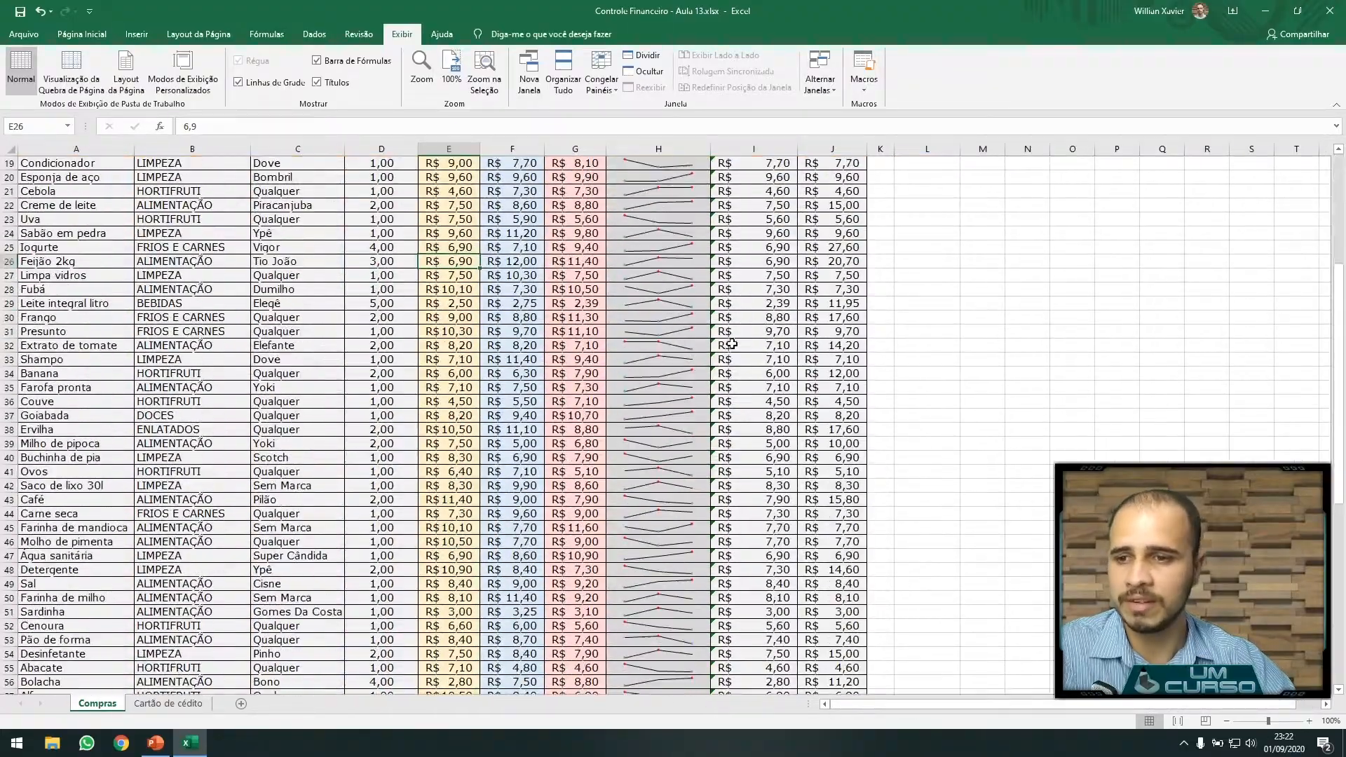
scroll(259, 247, up, 3)
scroll(259, 248, up, 4)
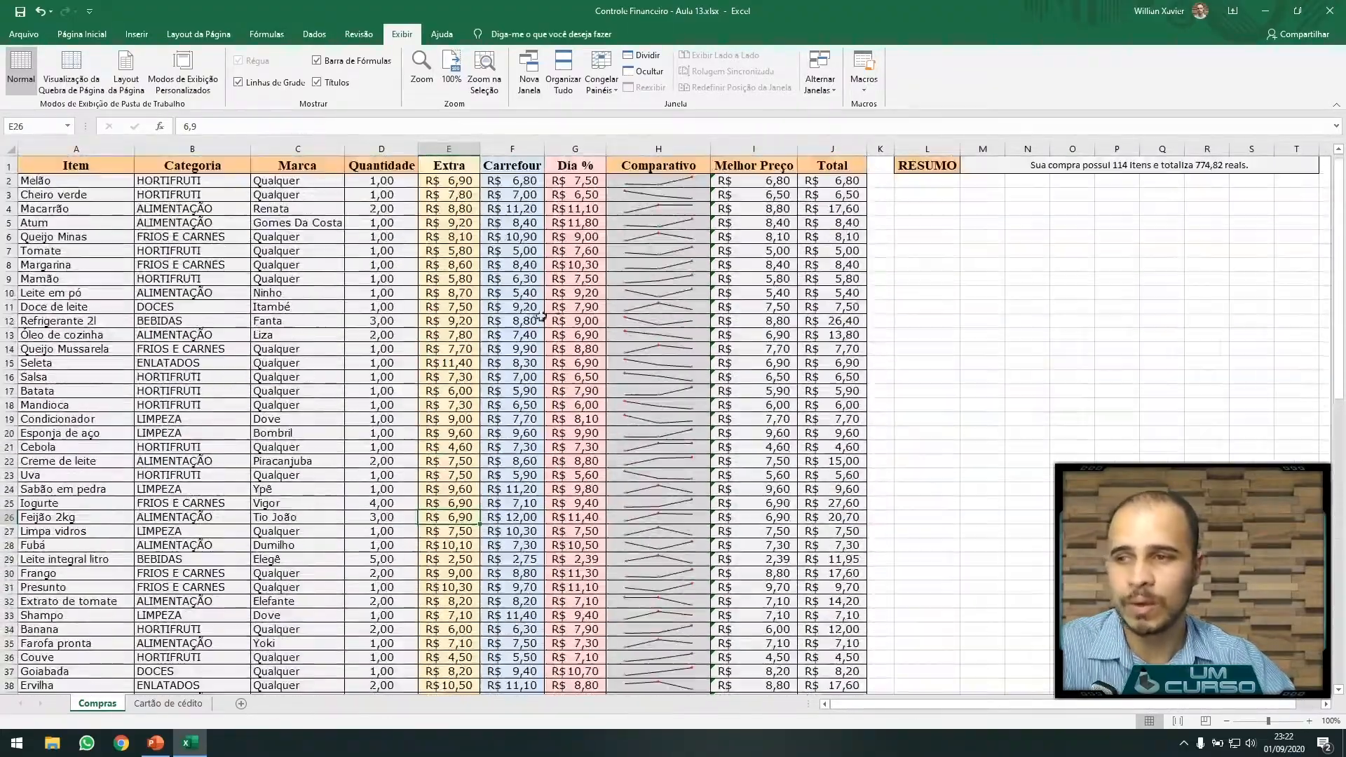
scroll(701, 274, down, 4)
scroll(682, 421, up, 4)
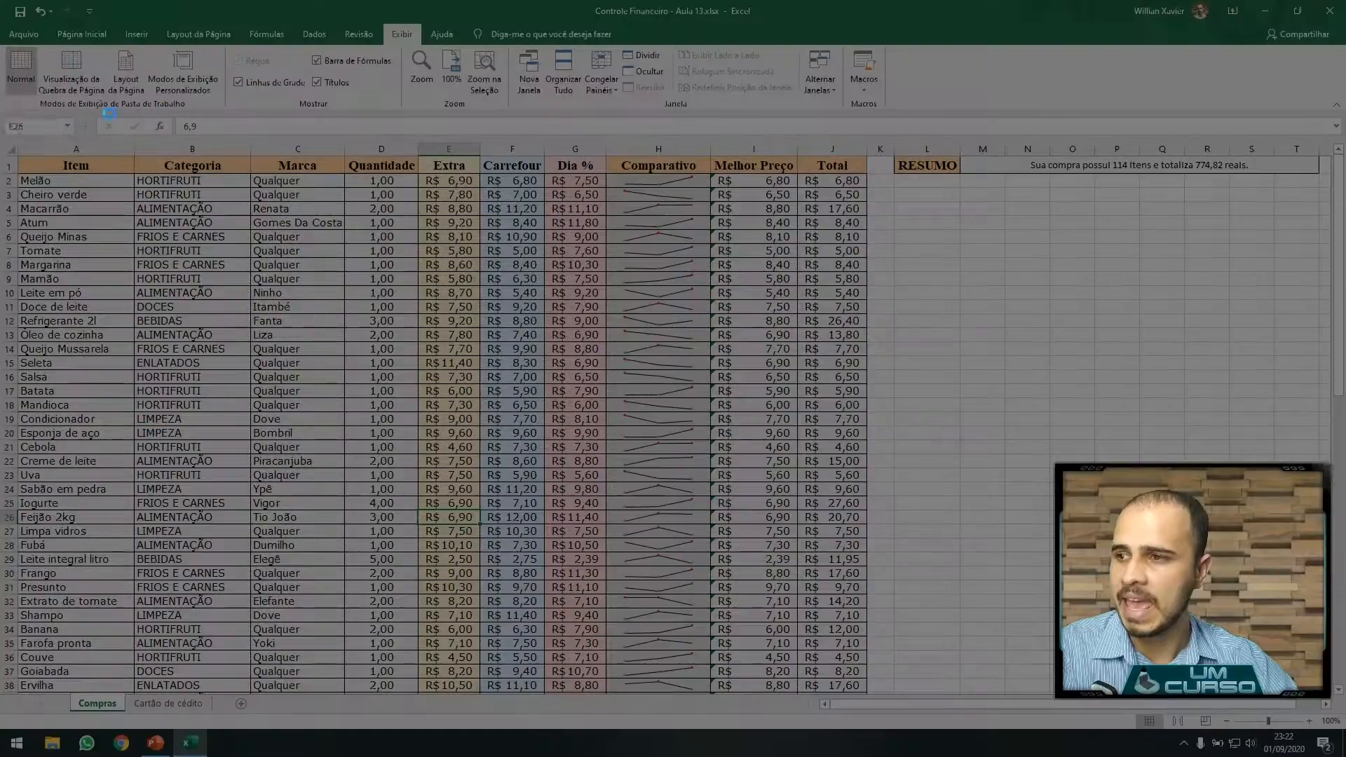
Step: Capture the upper part of the Compras sheet, draw a red line to the Dia % header and copy the capture
key(Print)
drag(7, 95, 1345, 562)
drag(1012, 291, 590, 173)
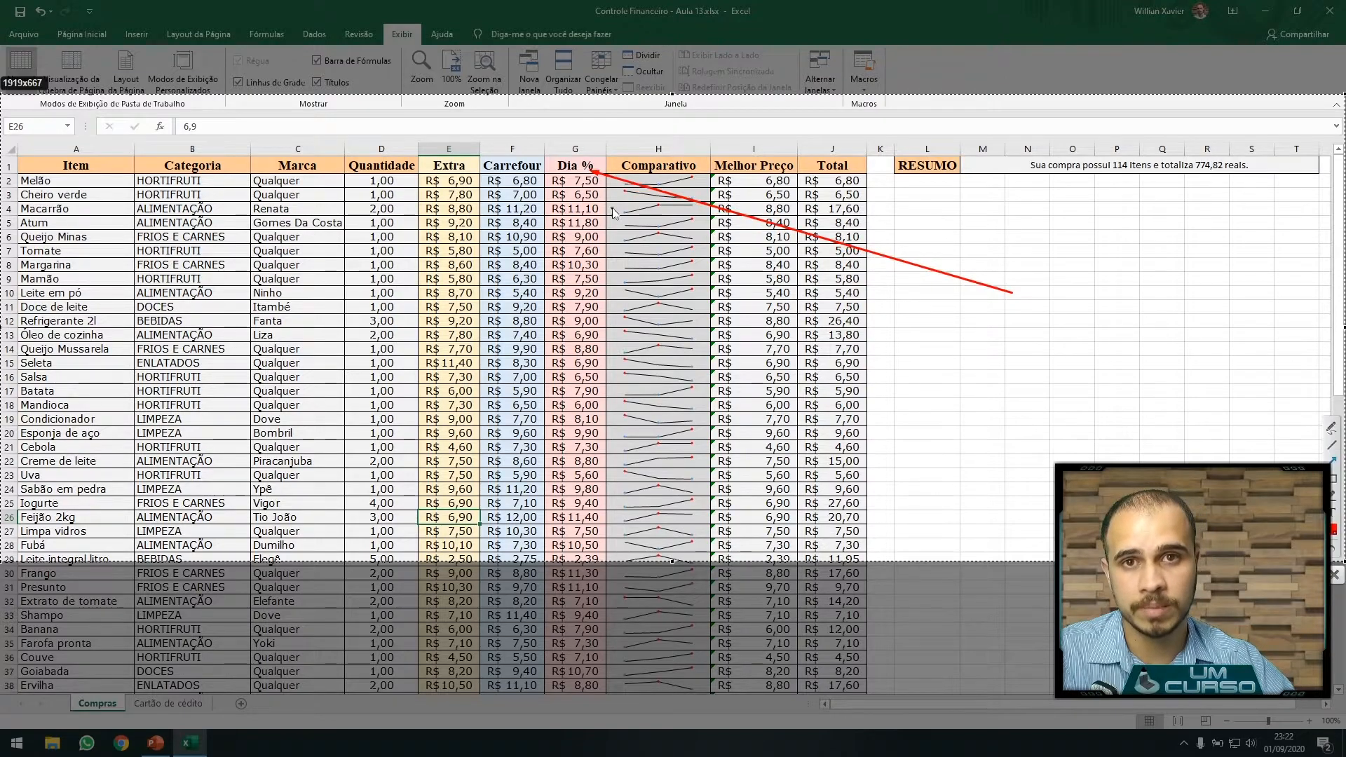
key(ctrl+c)
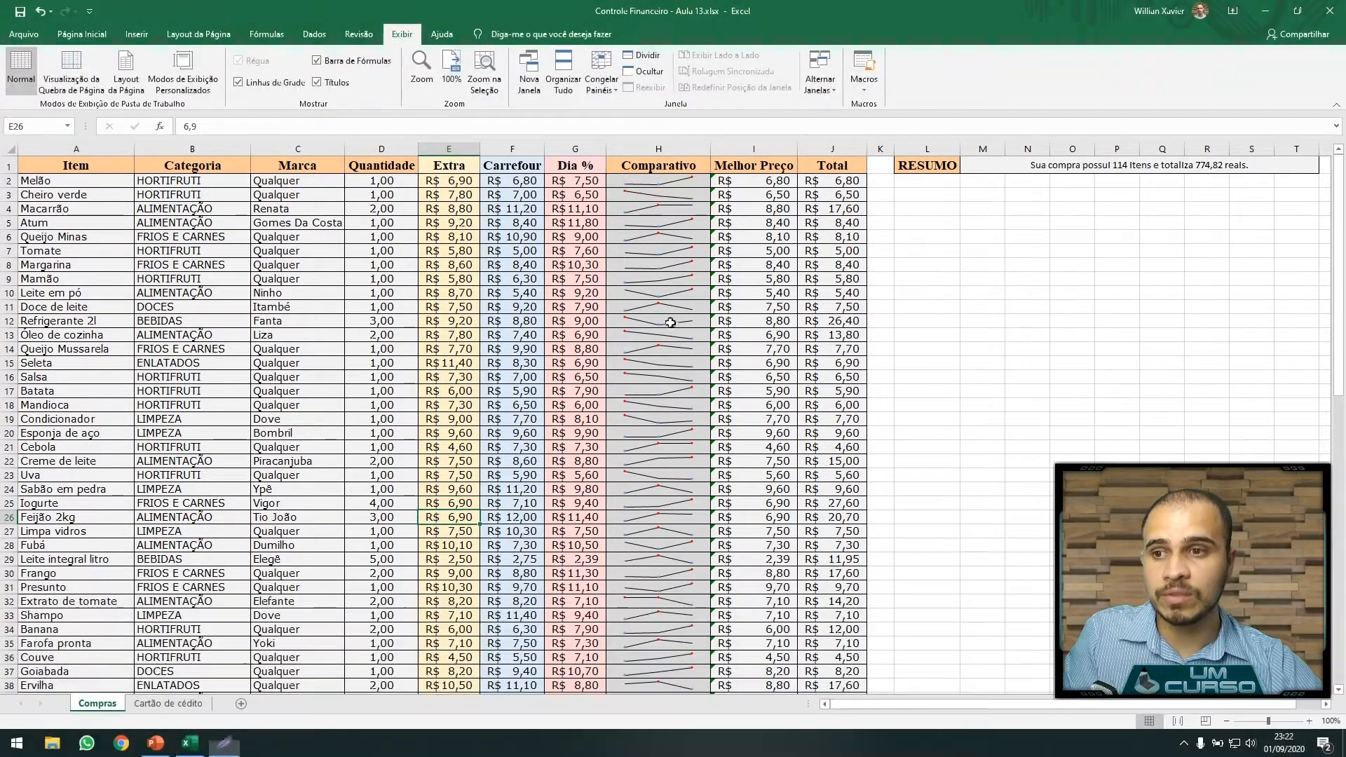
Step: Set the worksheet zoom to 120% and inspect the Marca entries in rows 25 to 46 of the Compras sheet
click(1310, 721)
click(1310, 721)
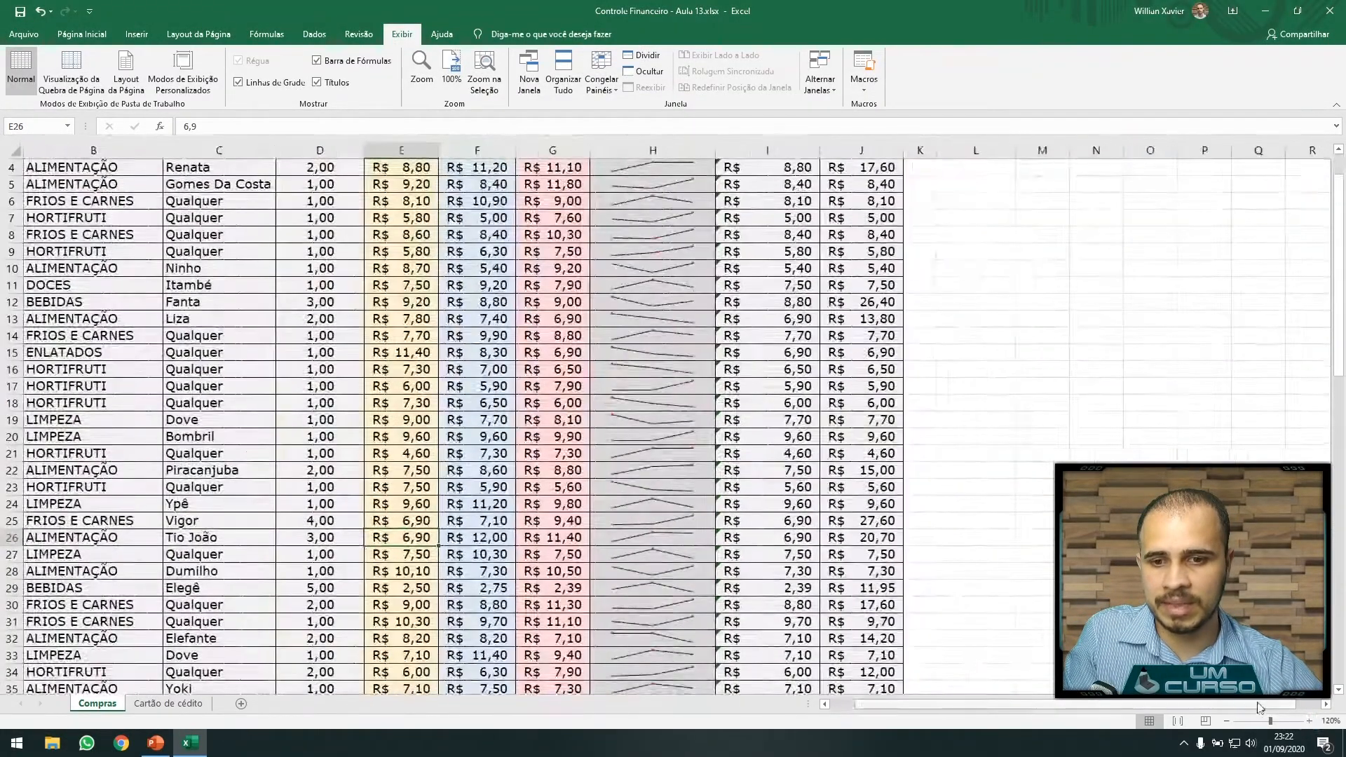
scroll(424, 343, down, 5)
drag(359, 168, 358, 470)
scroll(375, 389, up, 4)
scroll(375, 389, down, 2)
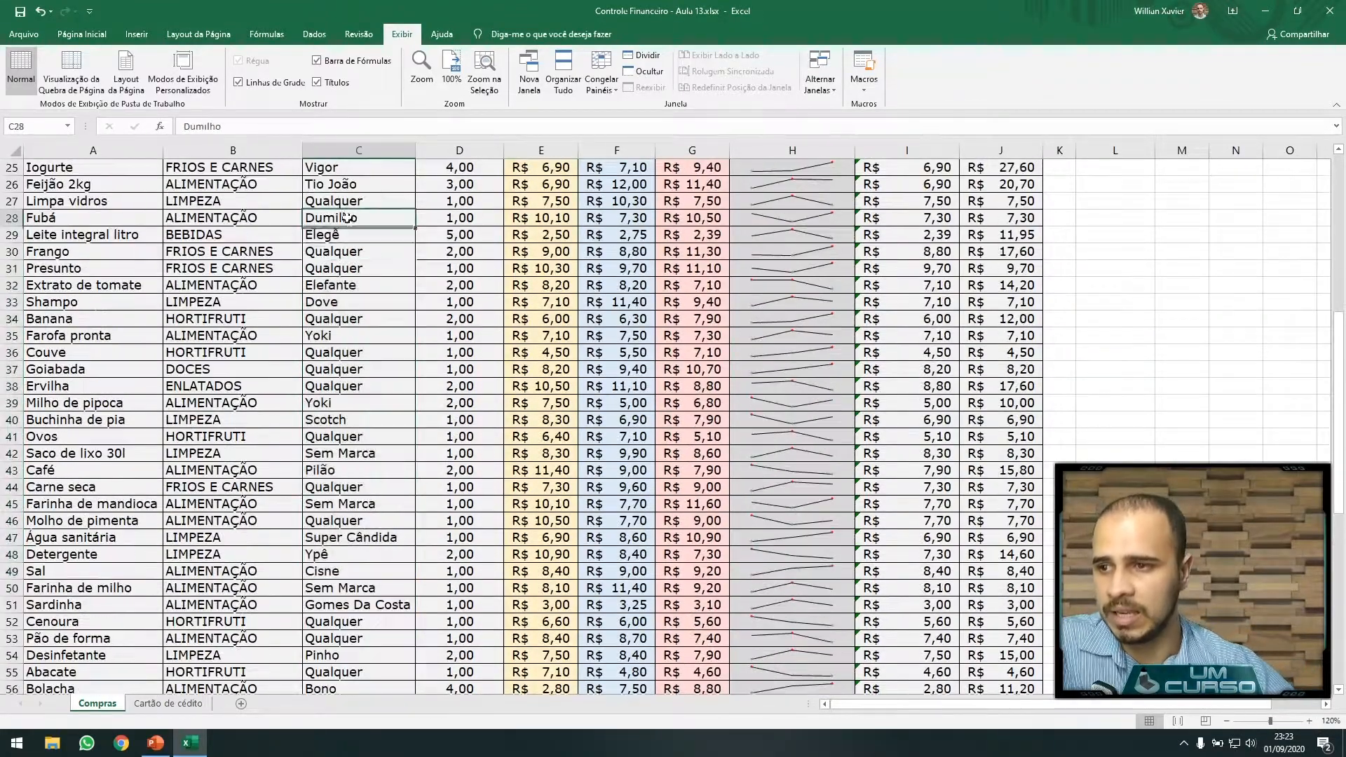
click(356, 235)
click(343, 286)
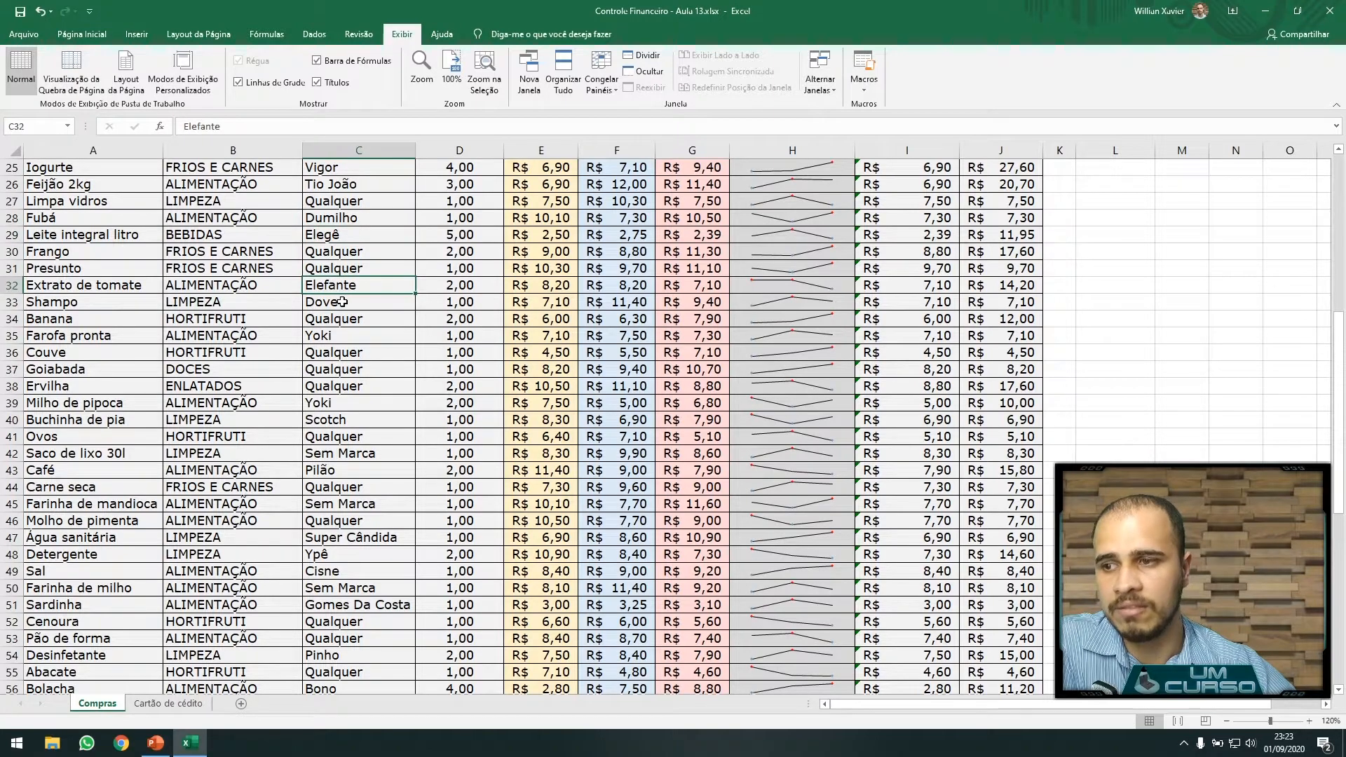
drag(358, 168, 370, 520)
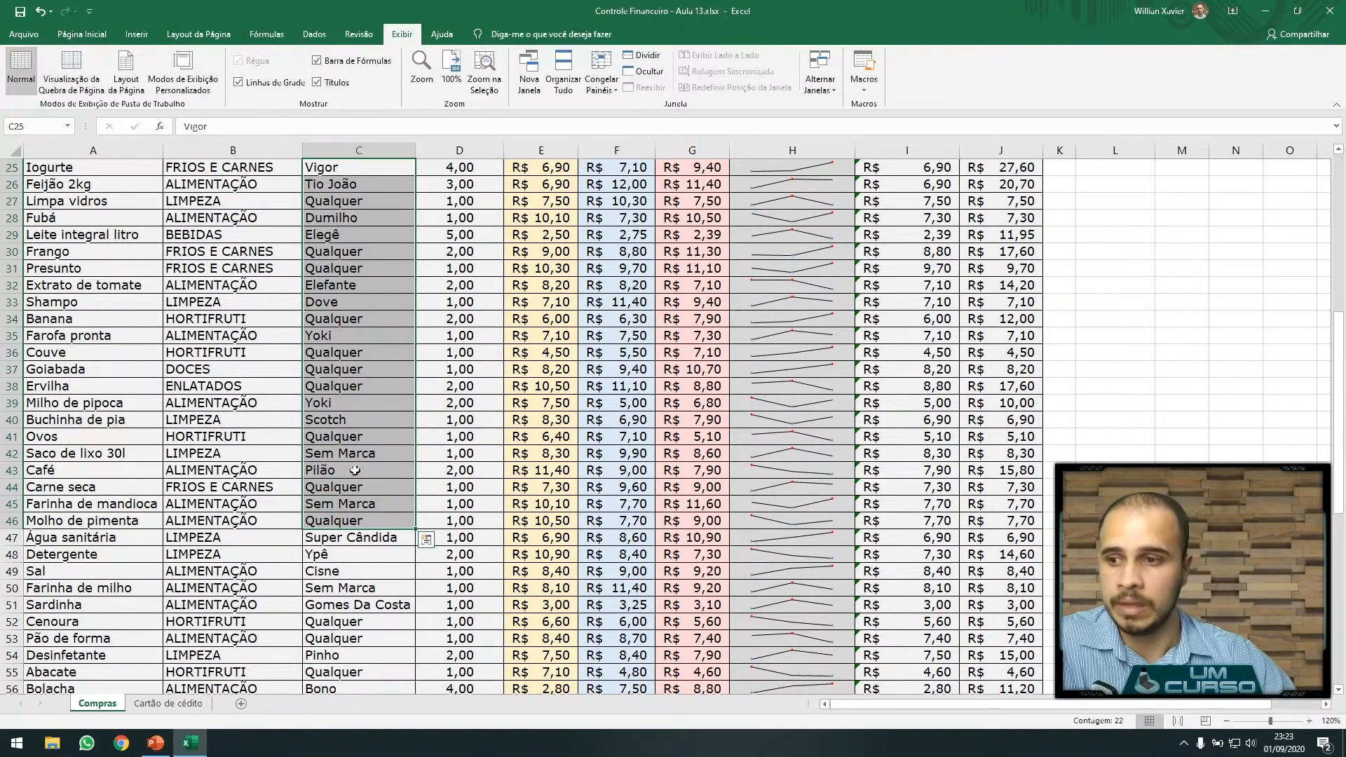
Step: Compare the header row with the Item, Categoria and price columns further down the Compras list, and select row 1
scroll(419, 387, up, 8)
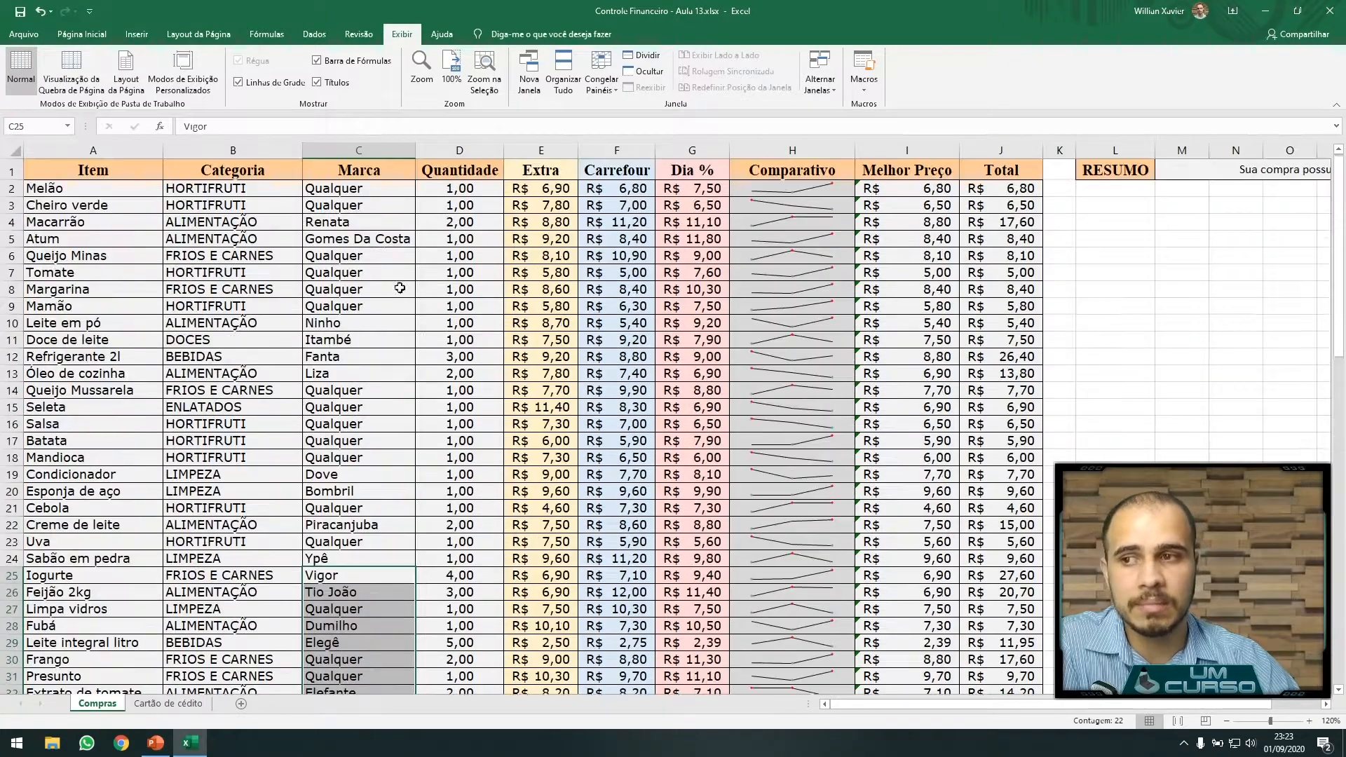
click(11, 171)
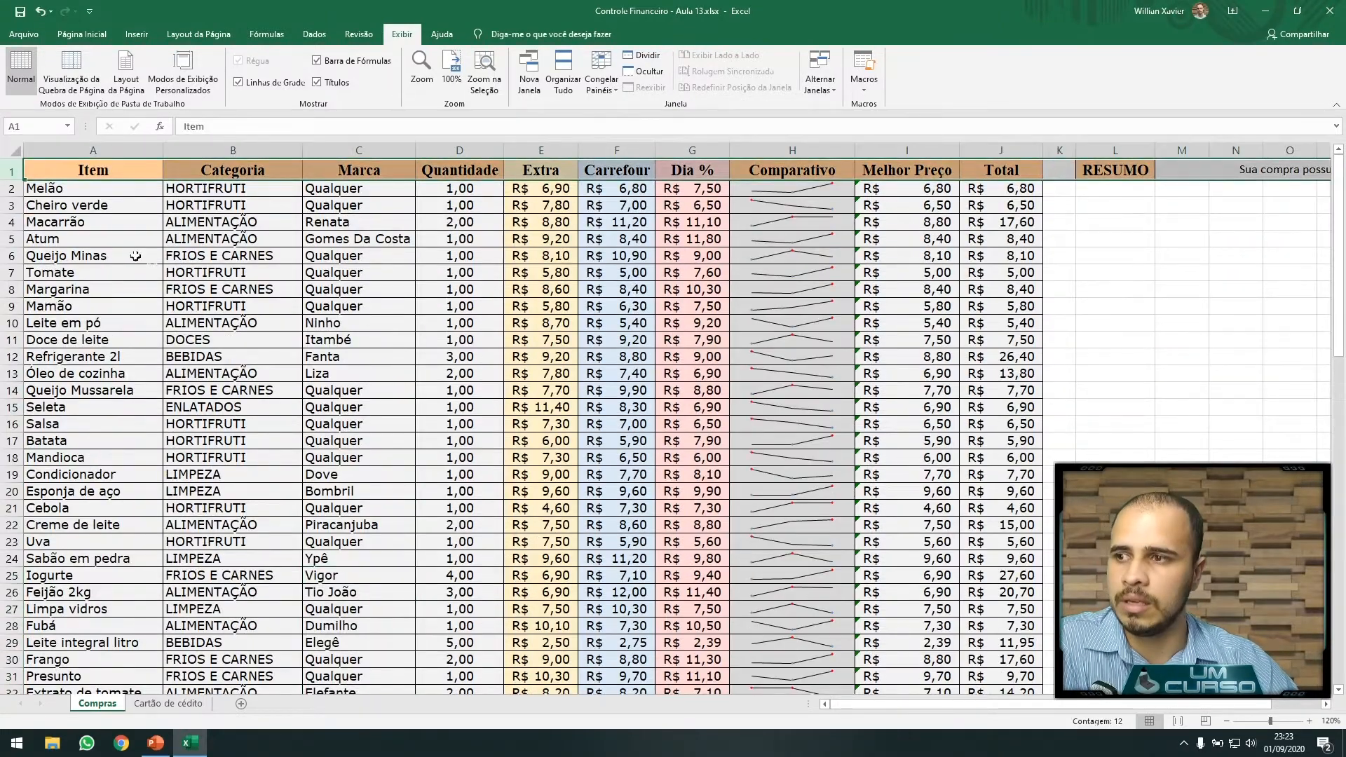
scroll(152, 265, down, 7)
drag(91, 167, 106, 588)
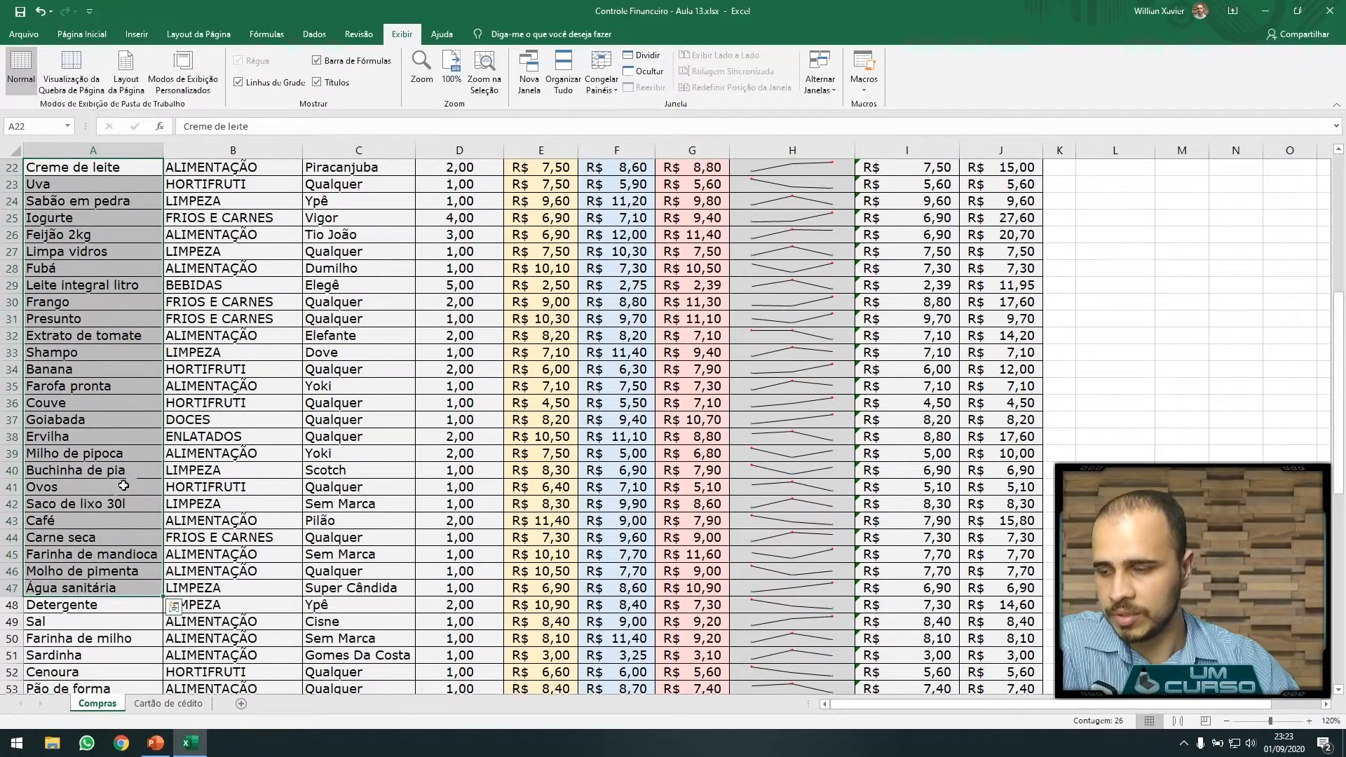
drag(203, 167, 295, 355)
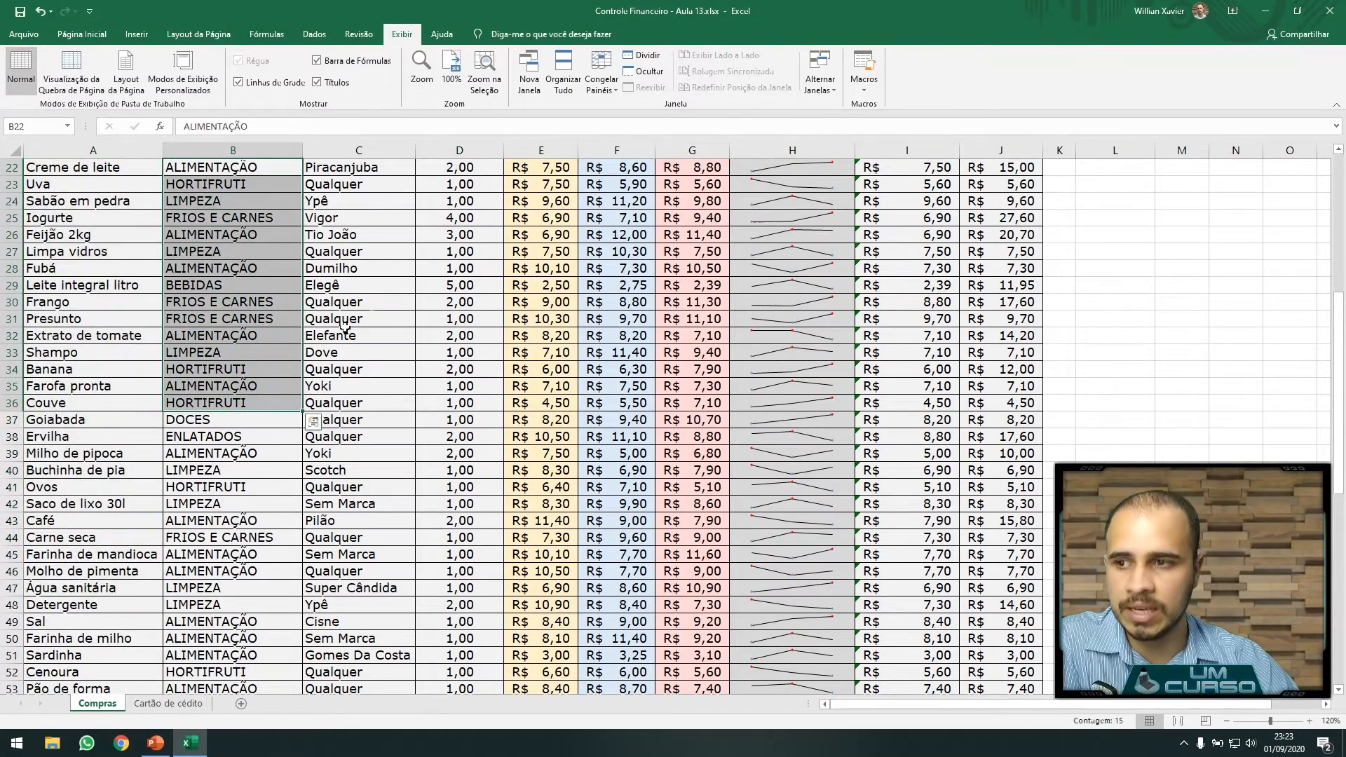
drag(461, 187, 494, 421)
drag(530, 186, 531, 350)
drag(642, 233, 632, 420)
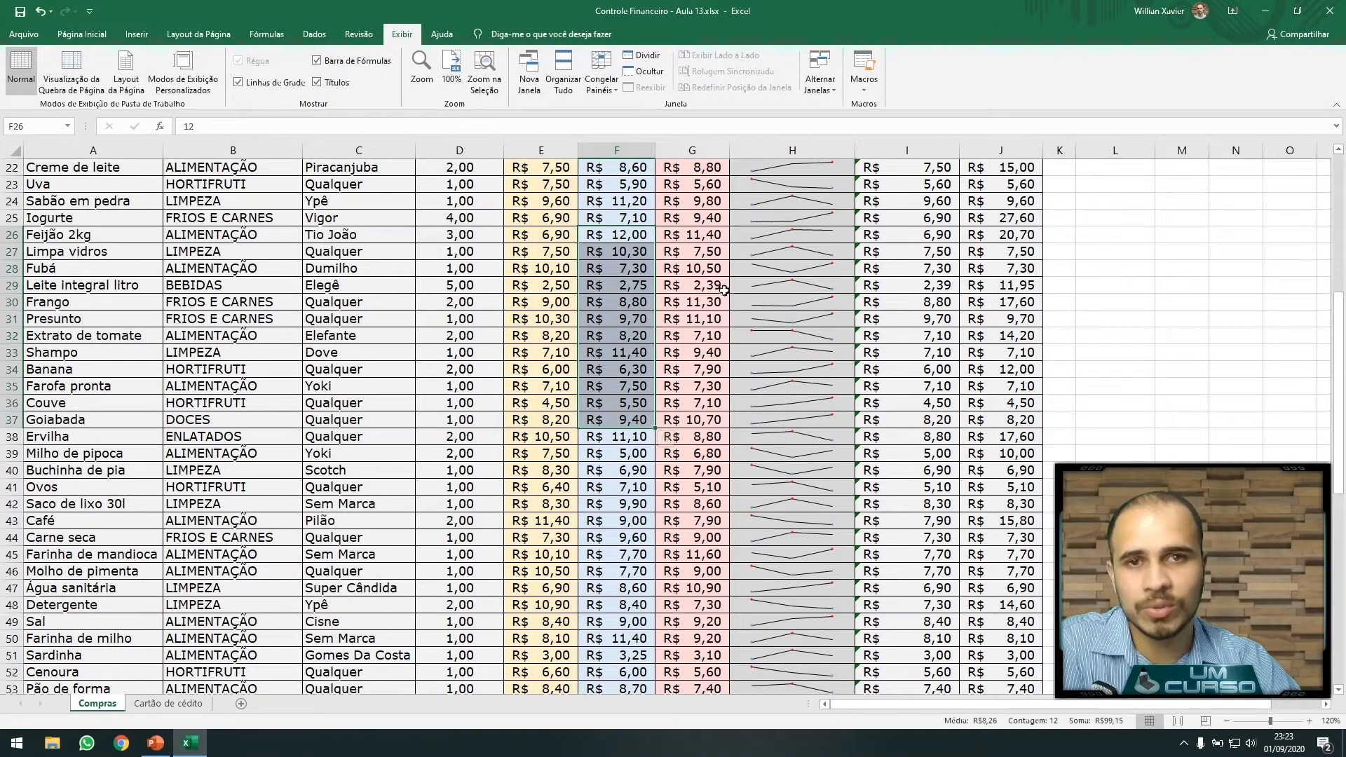
scroll(772, 325, up, 7)
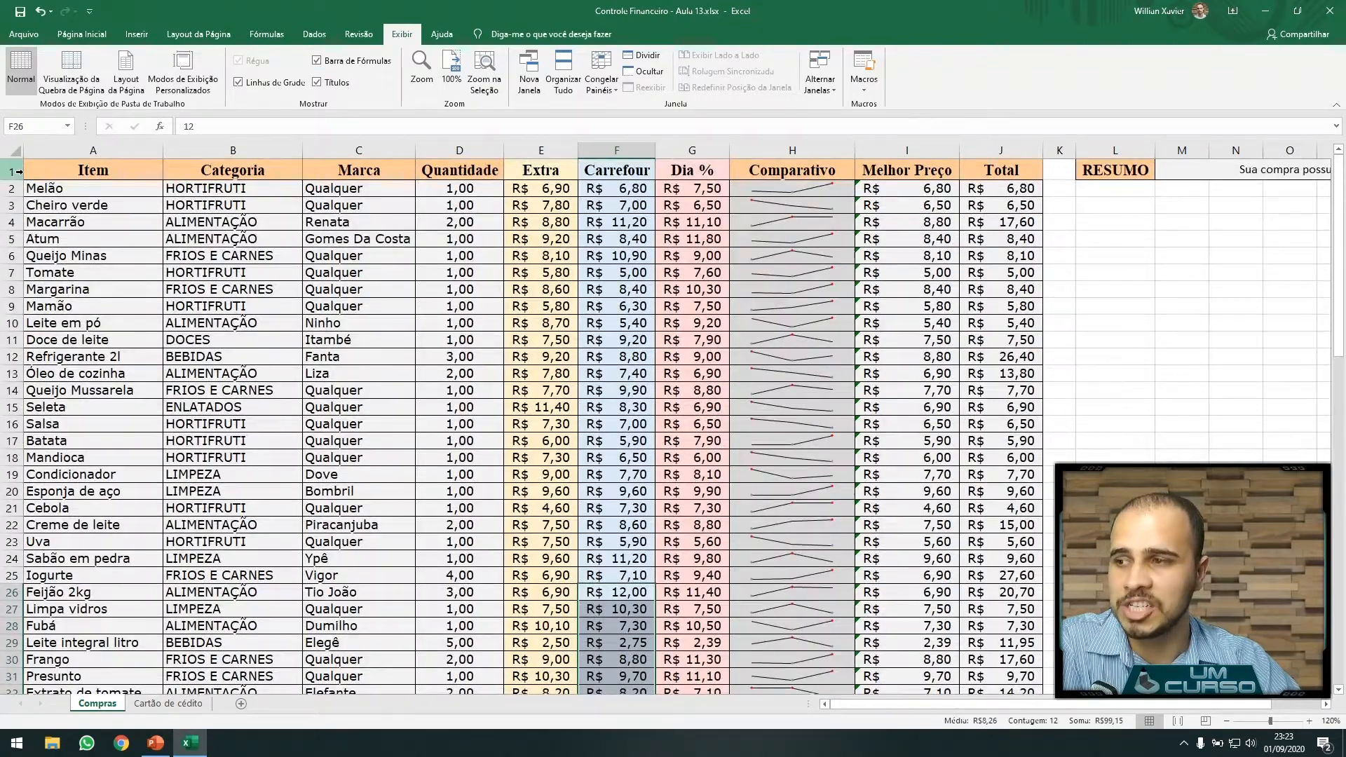
click(15, 171)
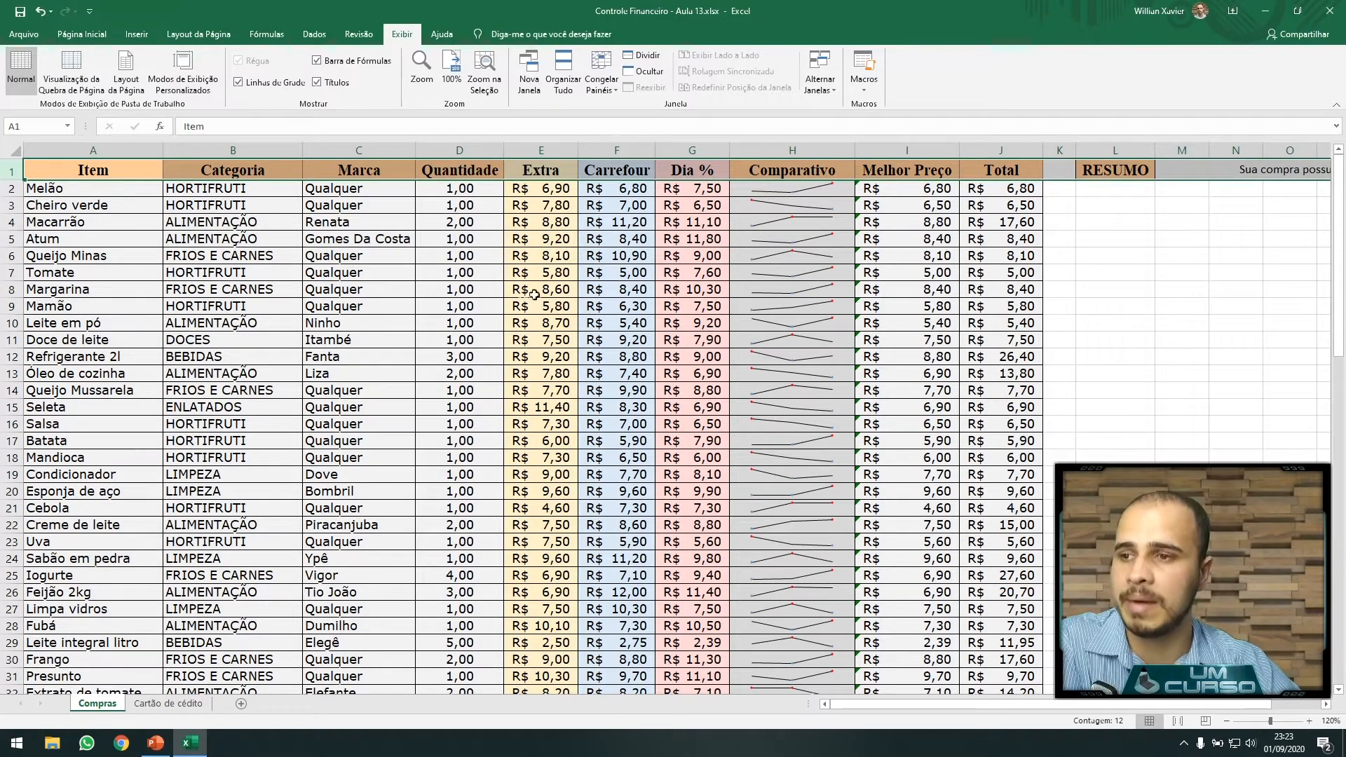
Step: Capture the open freeze panes options, mark Congelar Linha Superior with a red arrow, and discard the capture
click(484, 308)
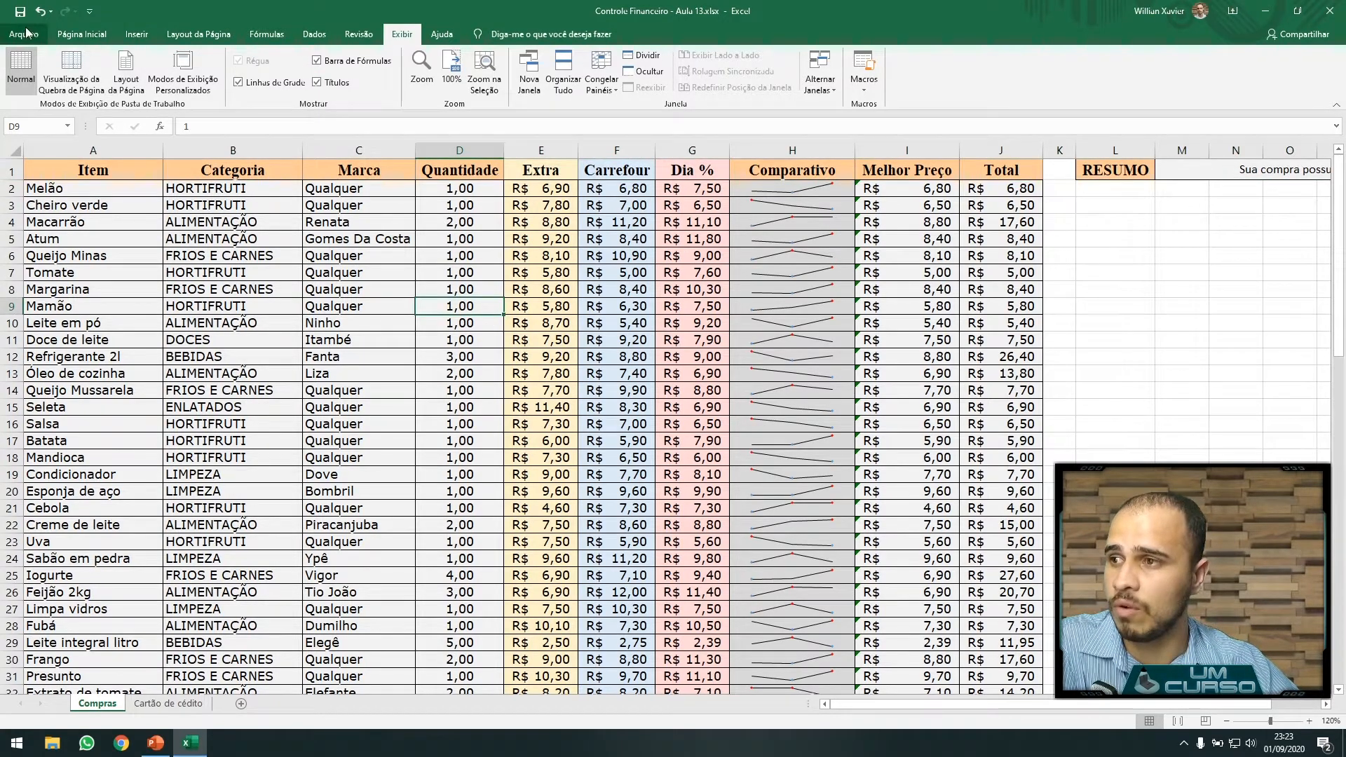
click(82, 34)
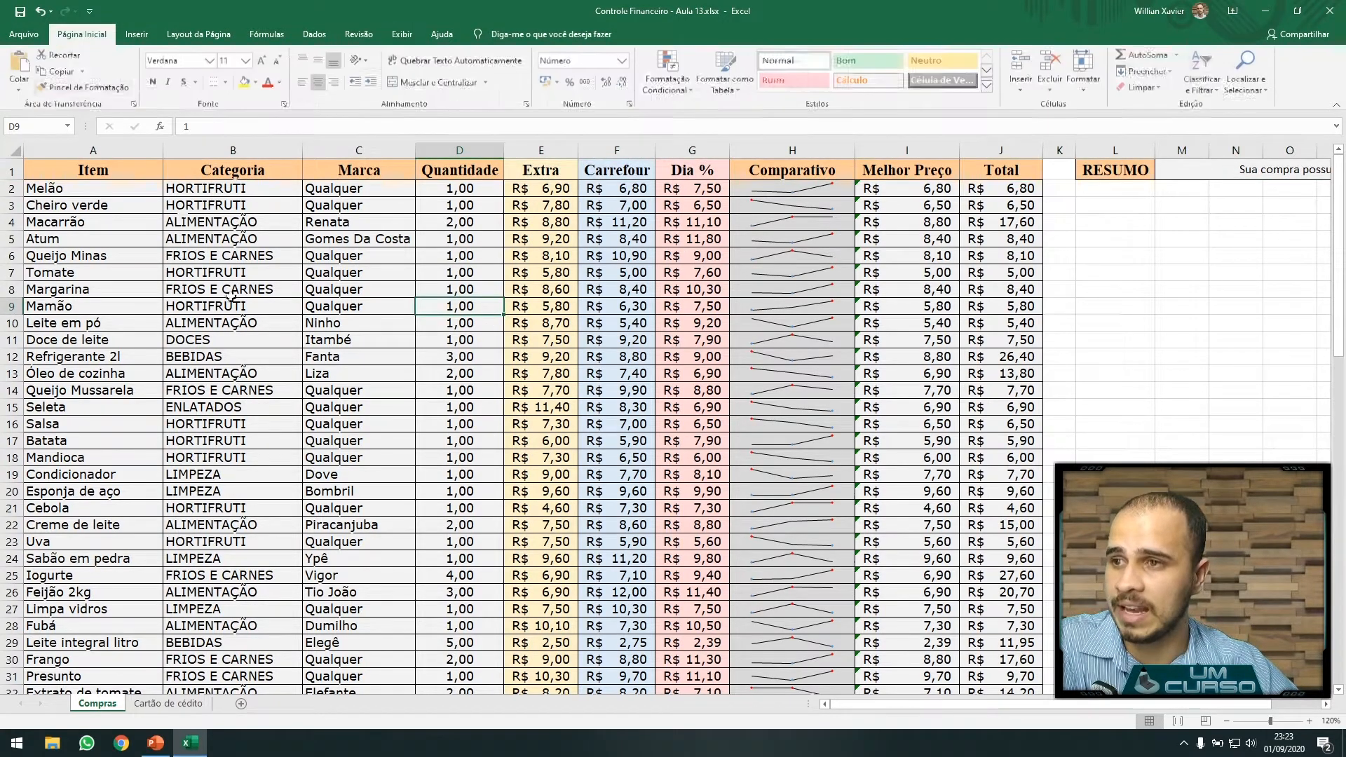
click(404, 35)
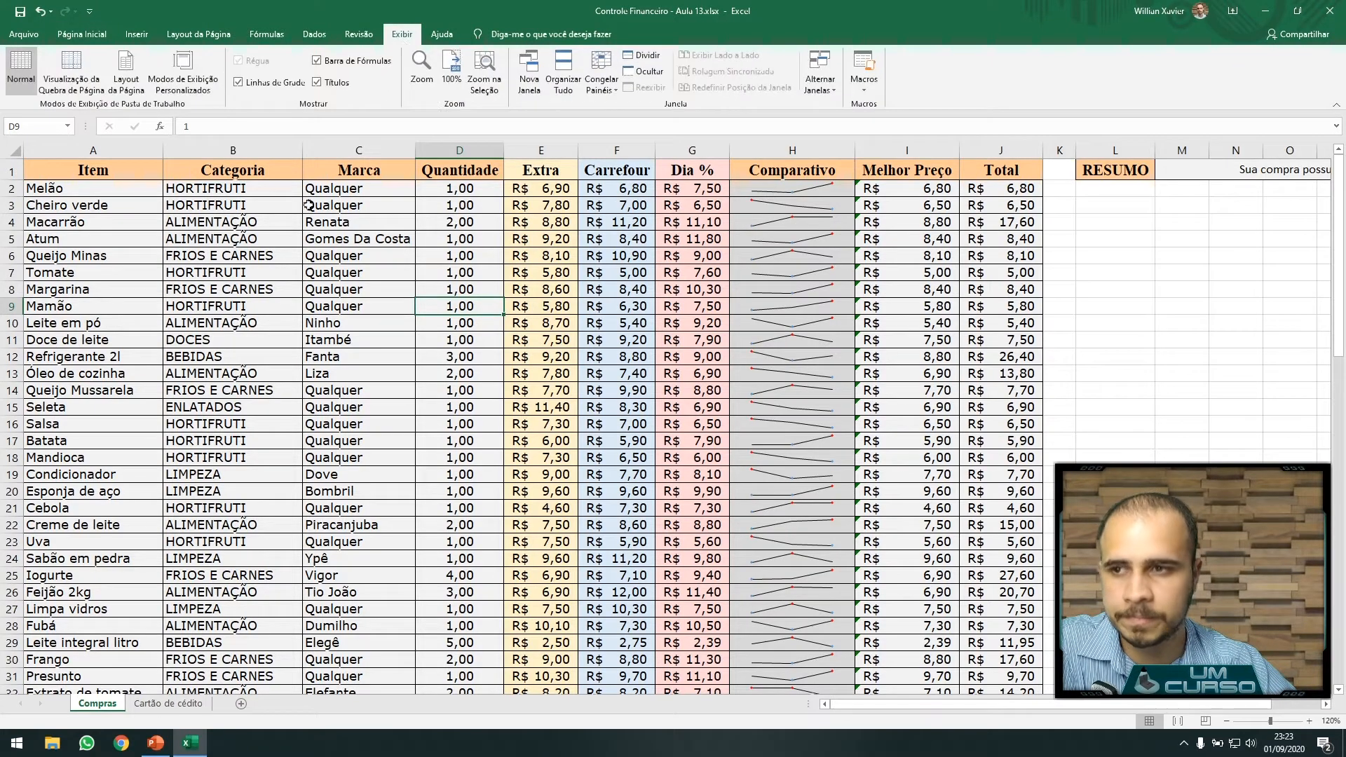
click(602, 86)
key(Print)
drag(482, 20, 972, 371)
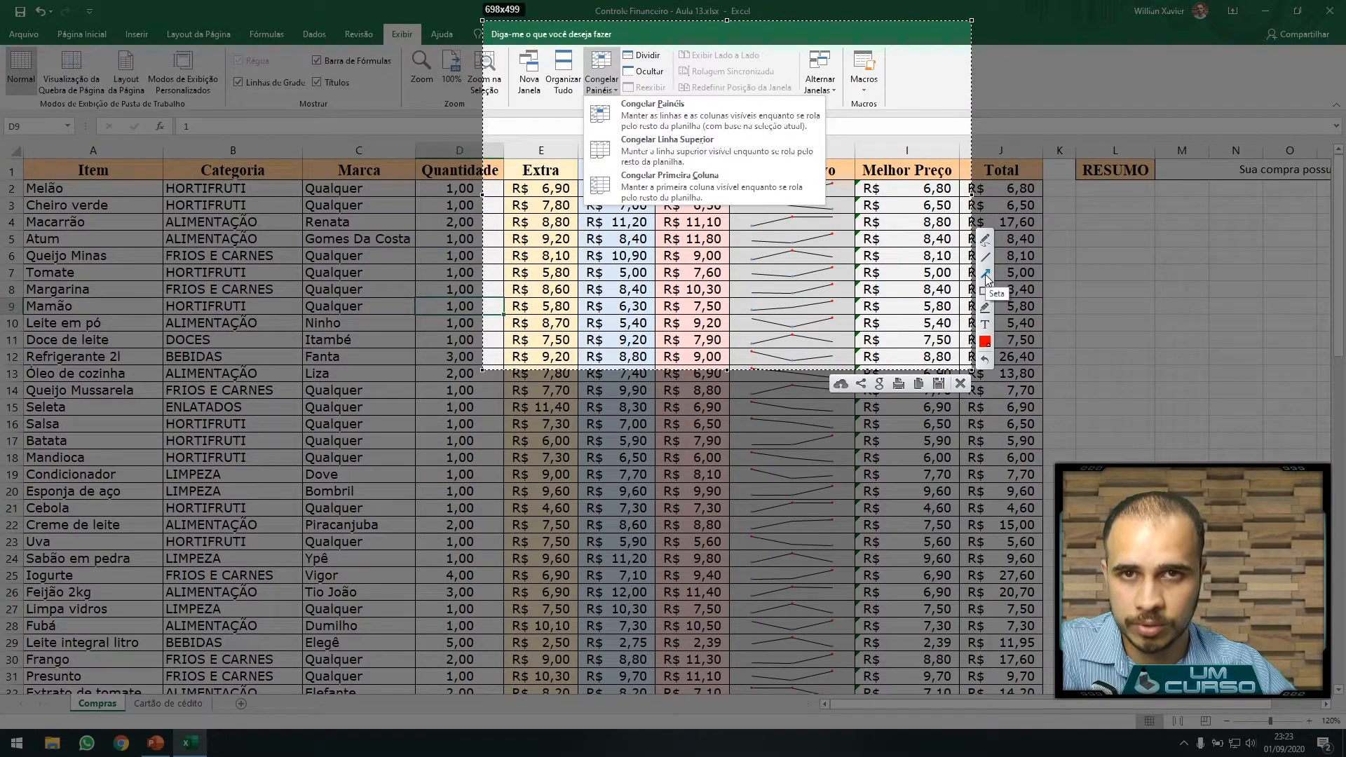
drag(924, 171, 746, 158)
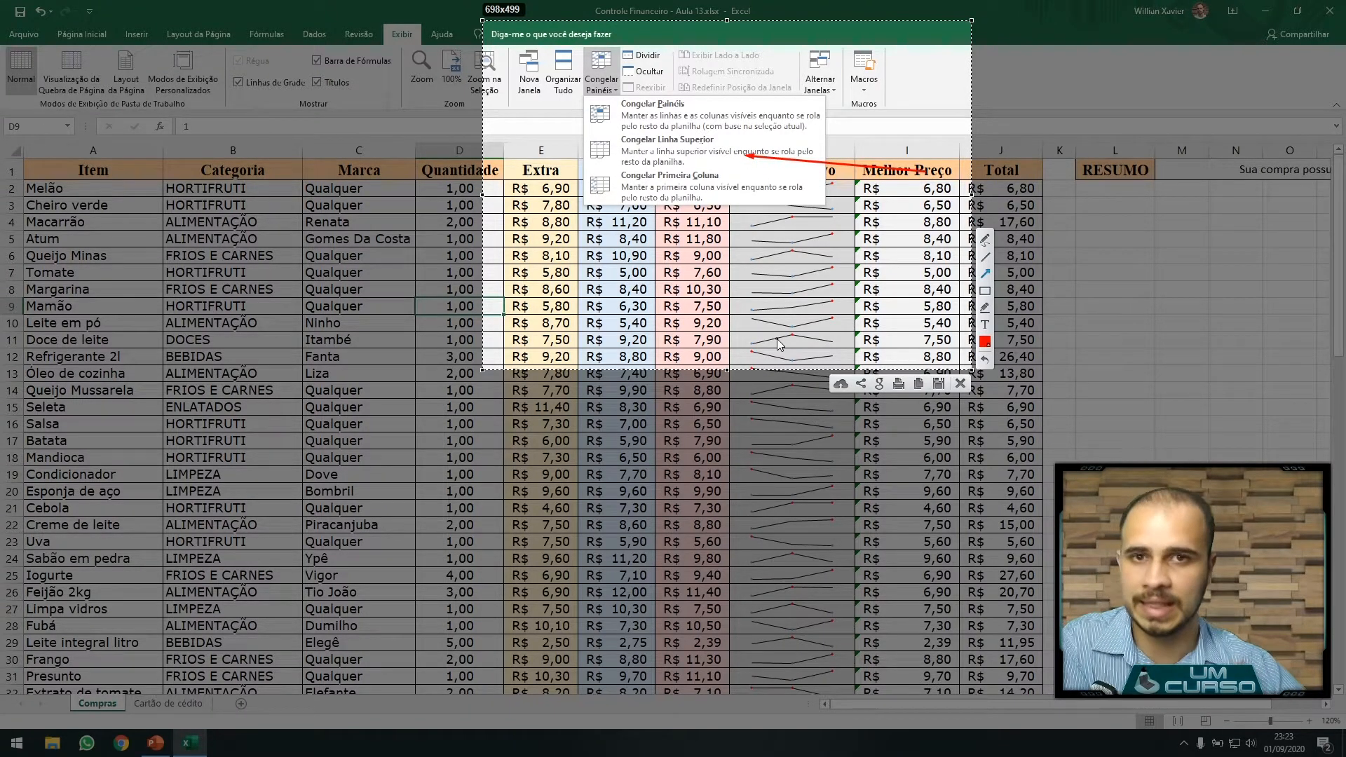
key(Escape)
Step: Freeze the top row of the Compras sheet and check the headers against the lower rows of the list
click(601, 76)
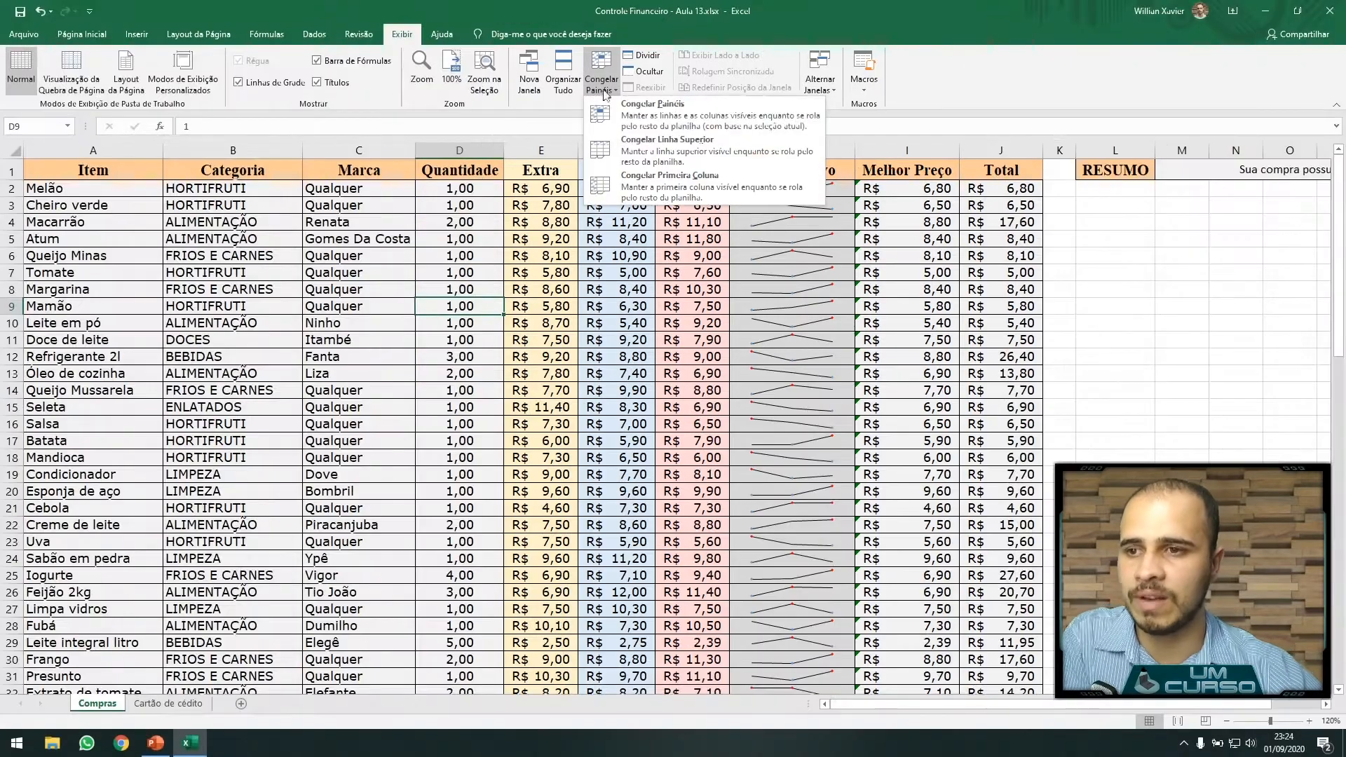
click(647, 146)
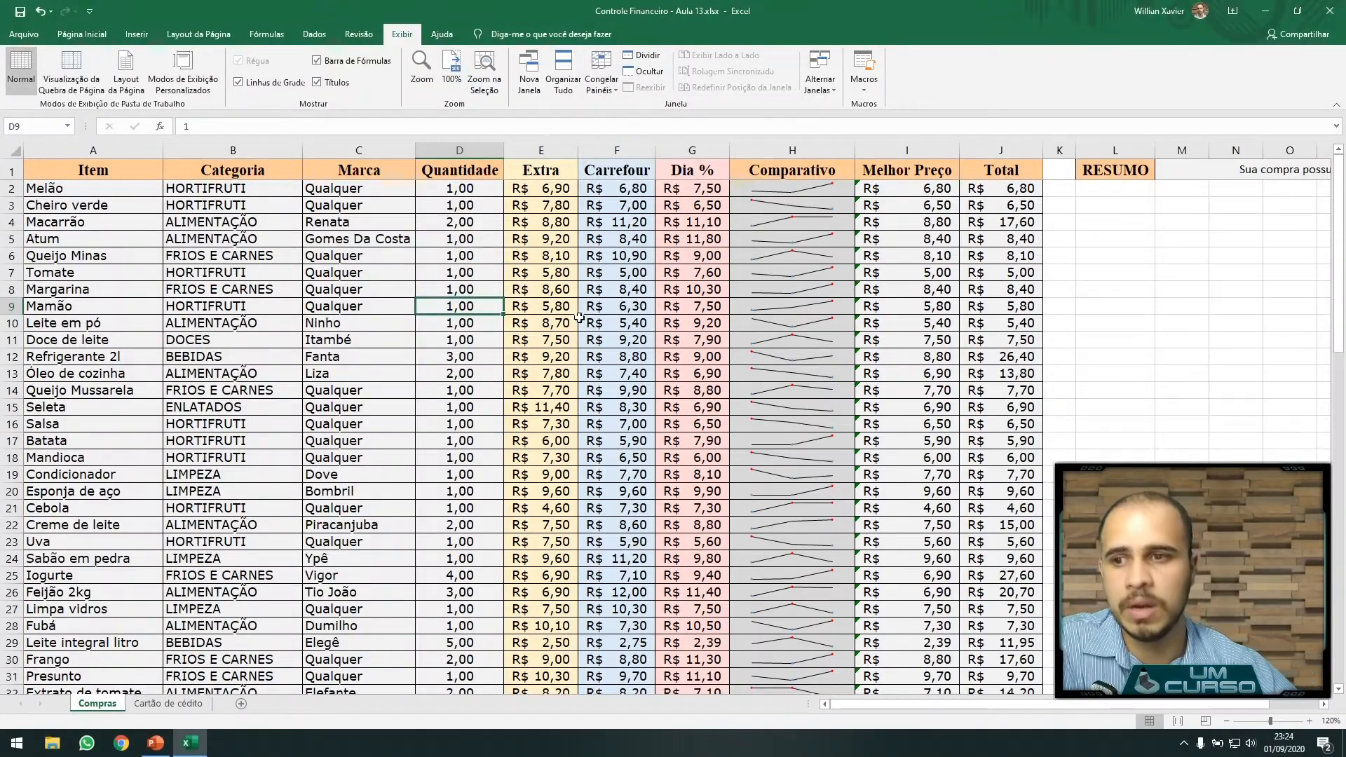
scroll(504, 306, down, 9)
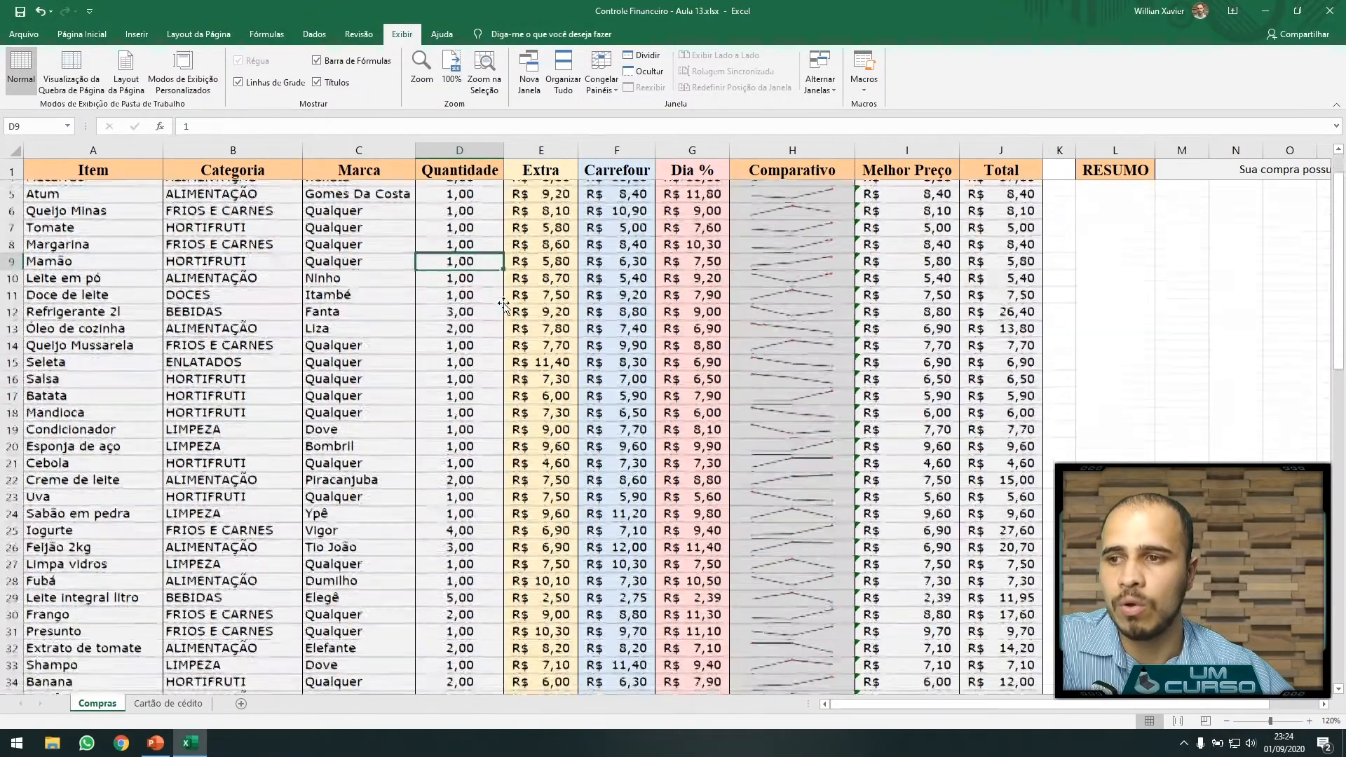
scroll(501, 298, down, 3)
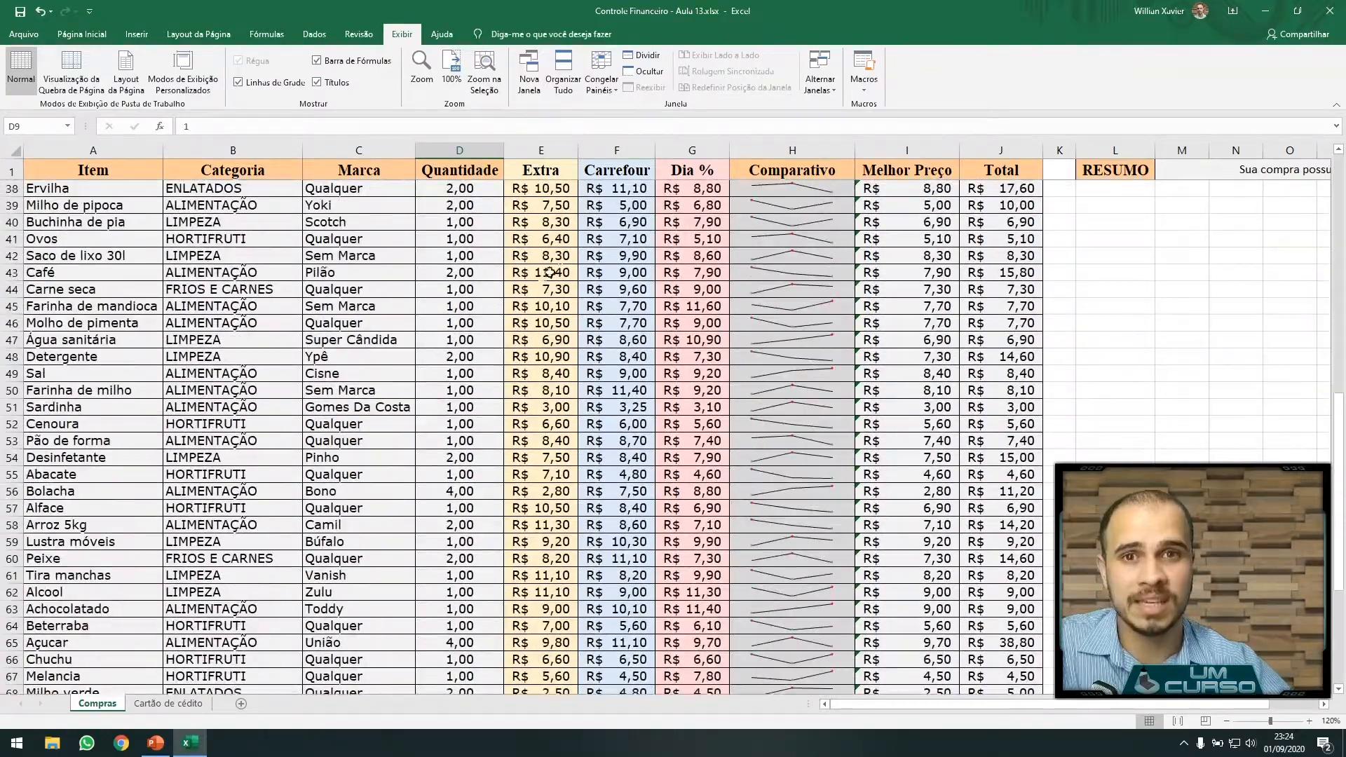
scroll(348, 194, down, 4)
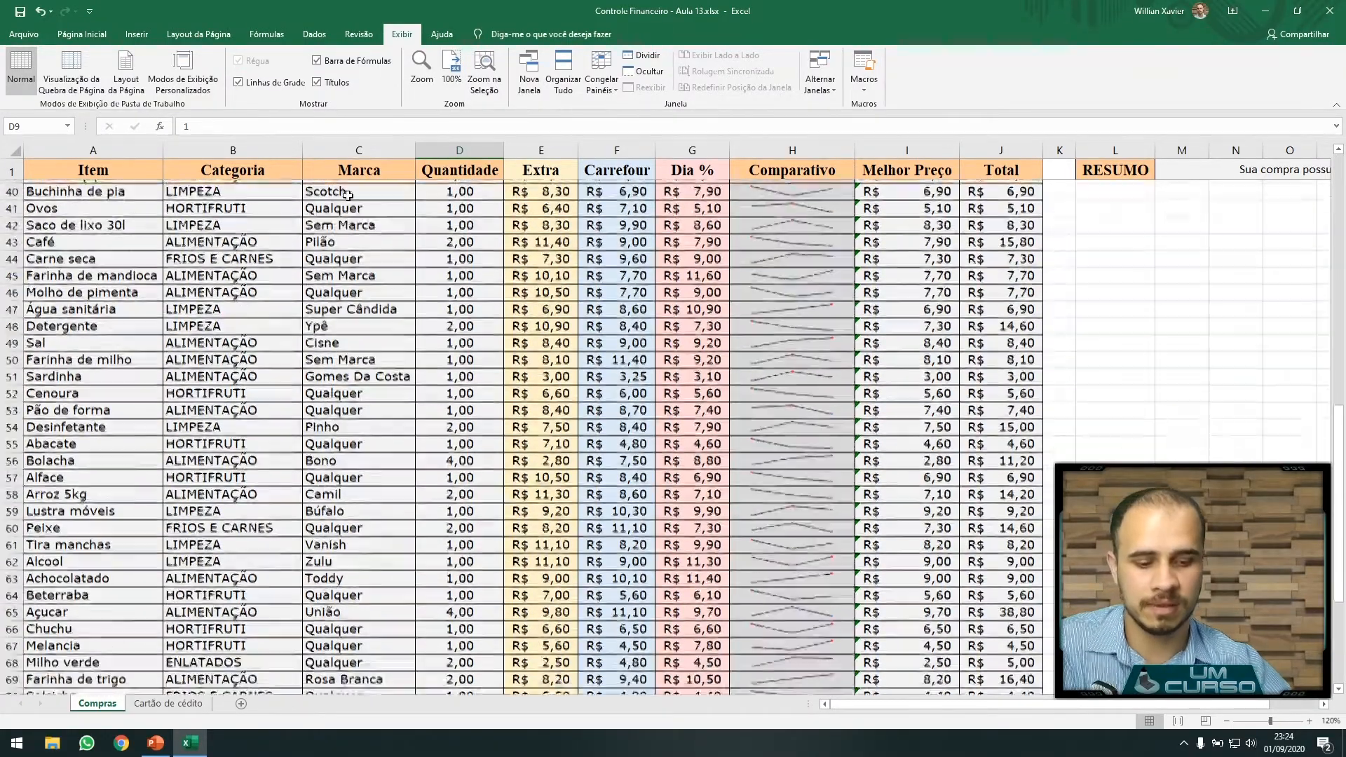
Step: Capture the area containing the frozen header and the rows below, and draw red arrows to row numbers 50 and 1
key(Print)
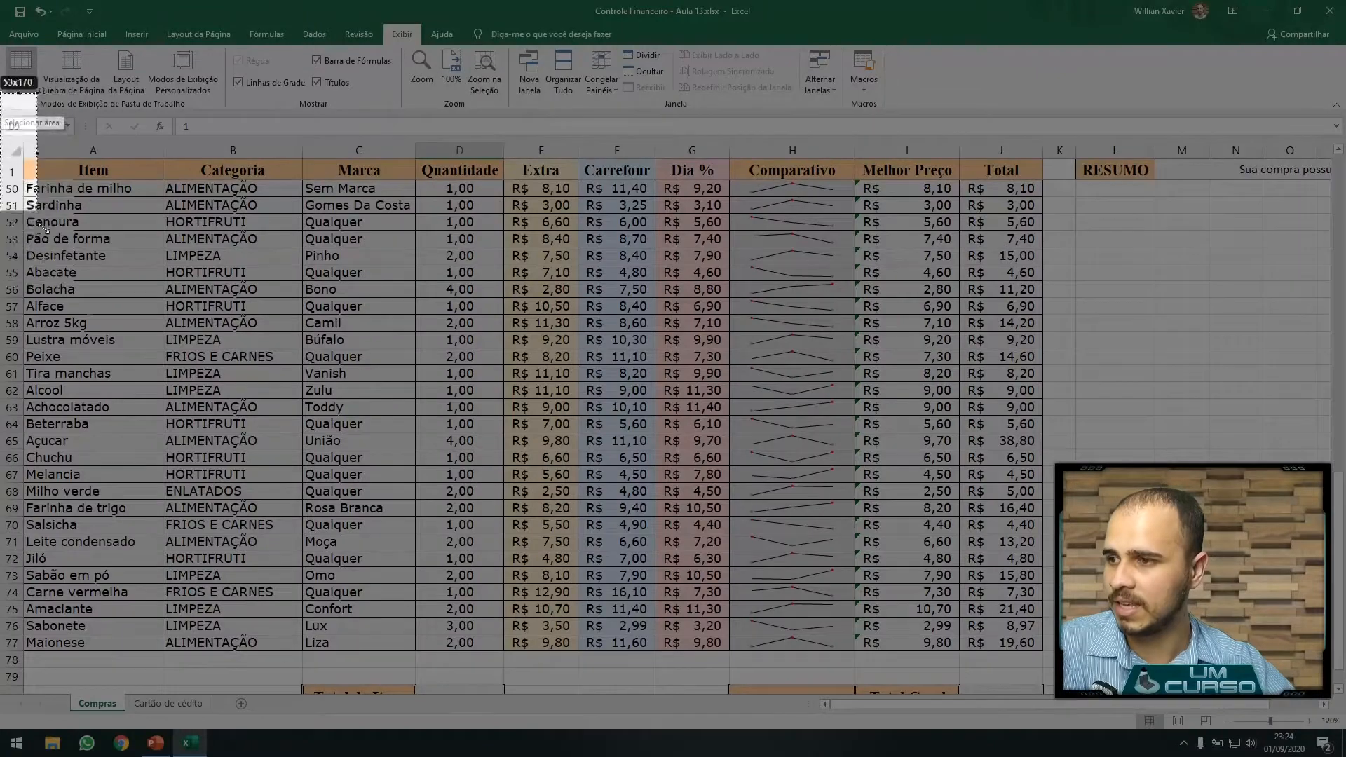
drag(0, 93, 778, 600)
click(792, 505)
mouse_move(574, 398)
mouse_down()
mouse_move(9, 216)
mouse_move(15, 199)
mouse_up()
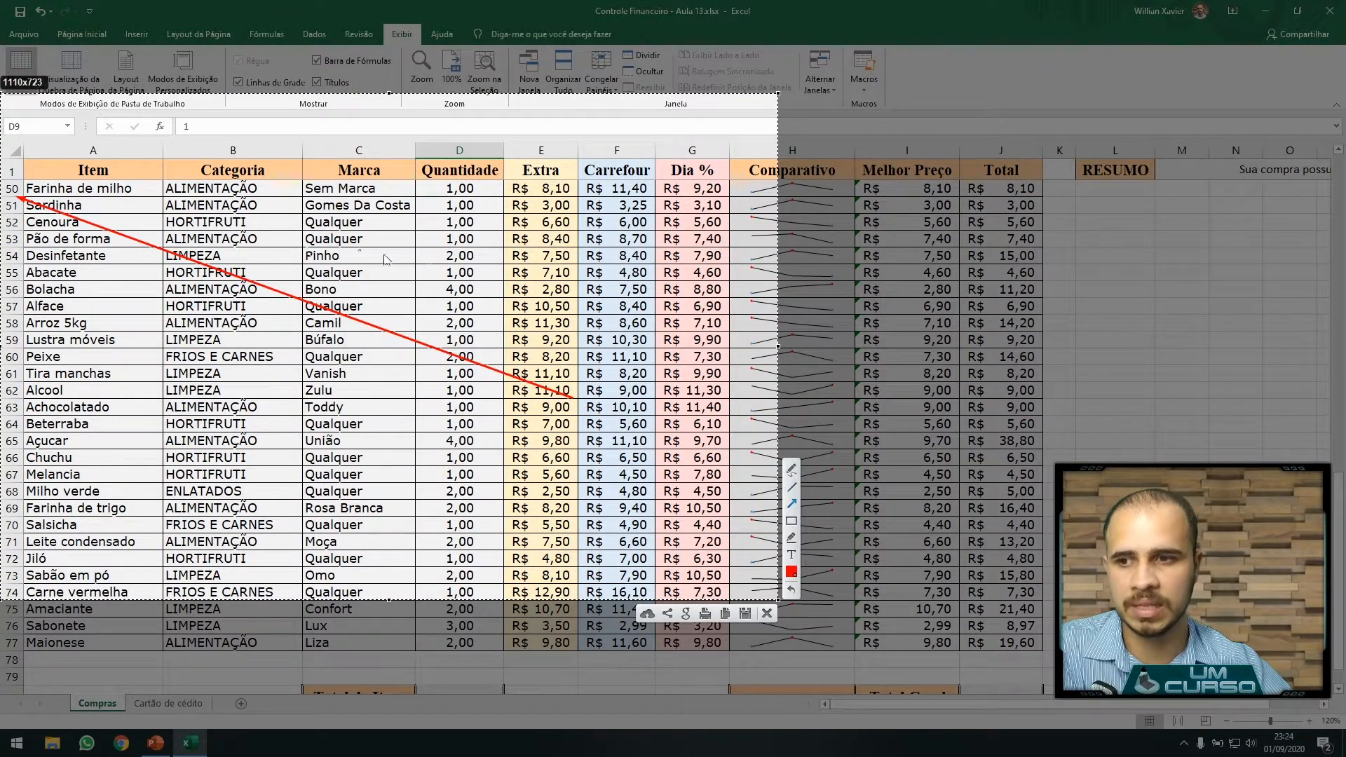
drag(551, 246, 25, 178)
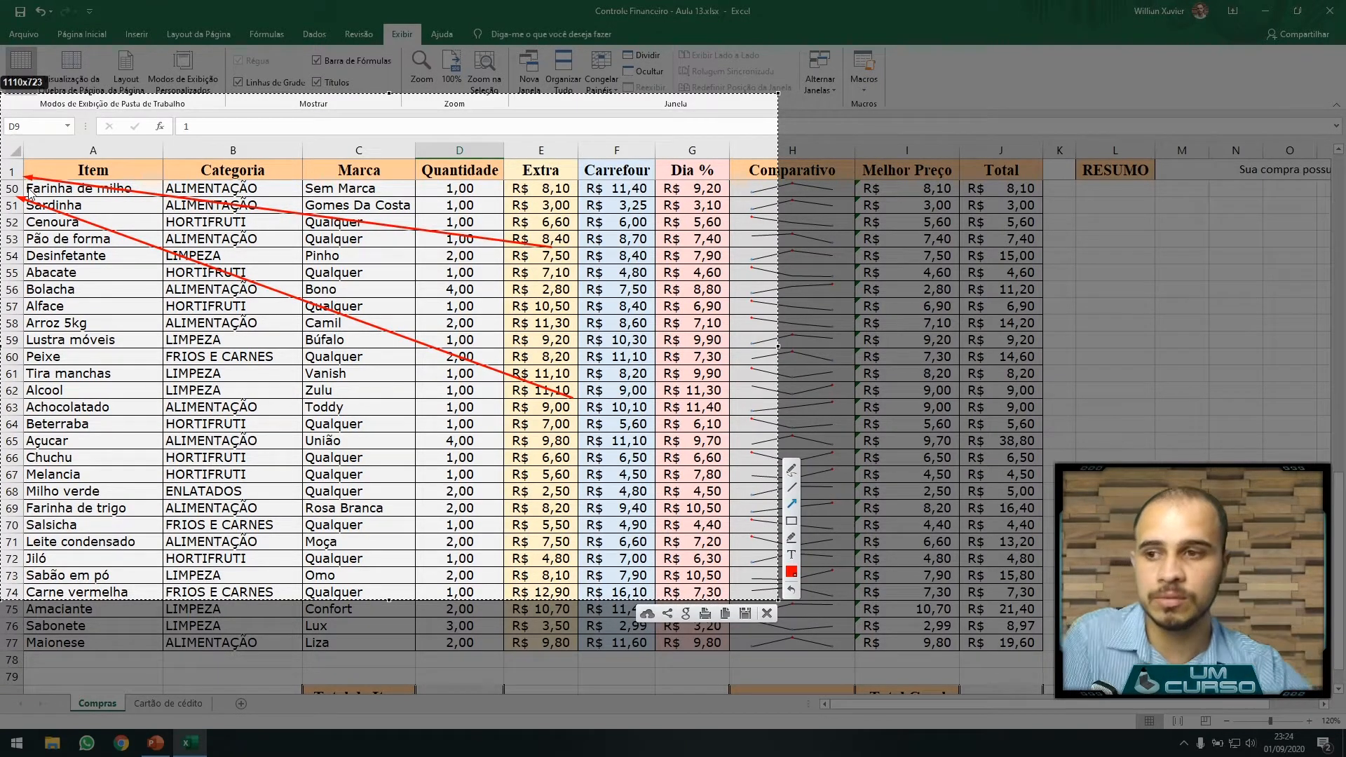
Step: Discard the annotated capture and check the Quantidade and Dia % columns against the frozen headers at the end of the list
key(Escape)
scroll(448, 203, down, 5)
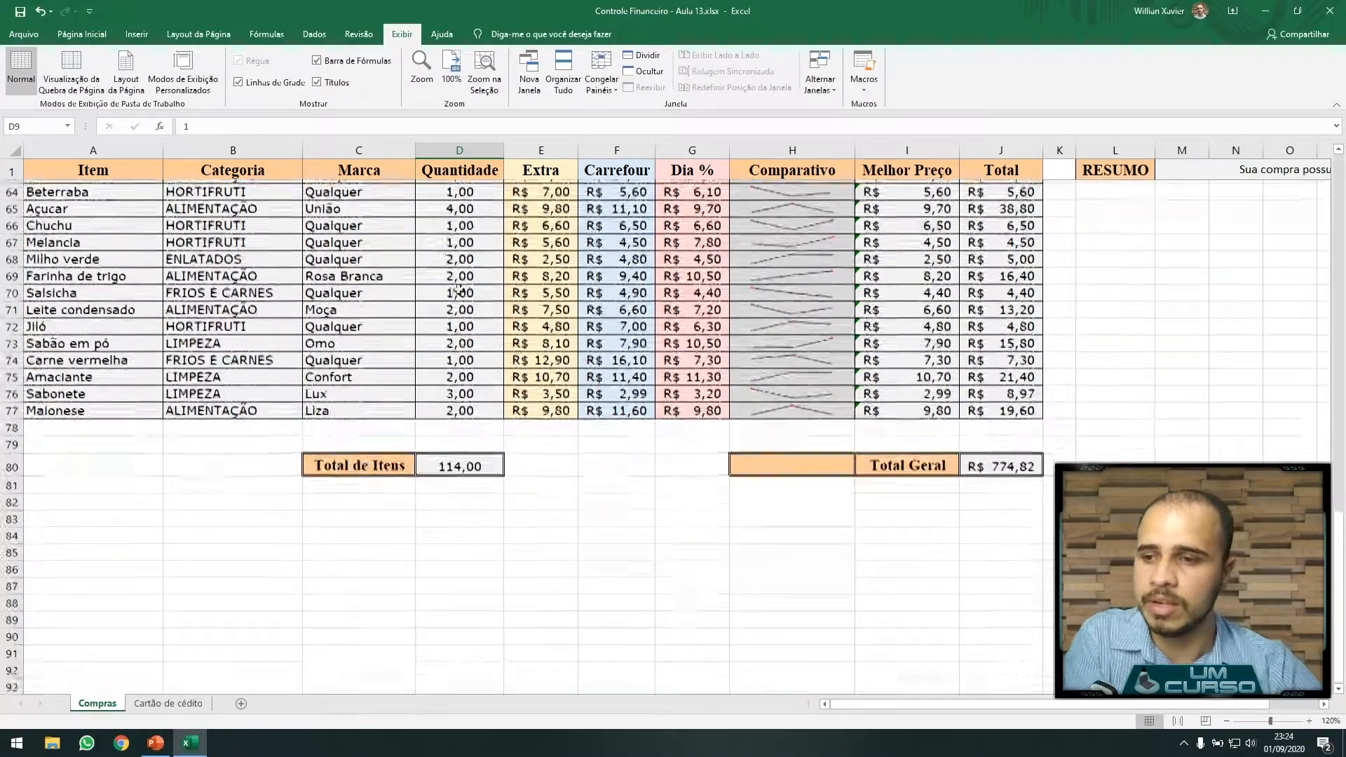
drag(445, 191, 495, 386)
drag(691, 188, 715, 390)
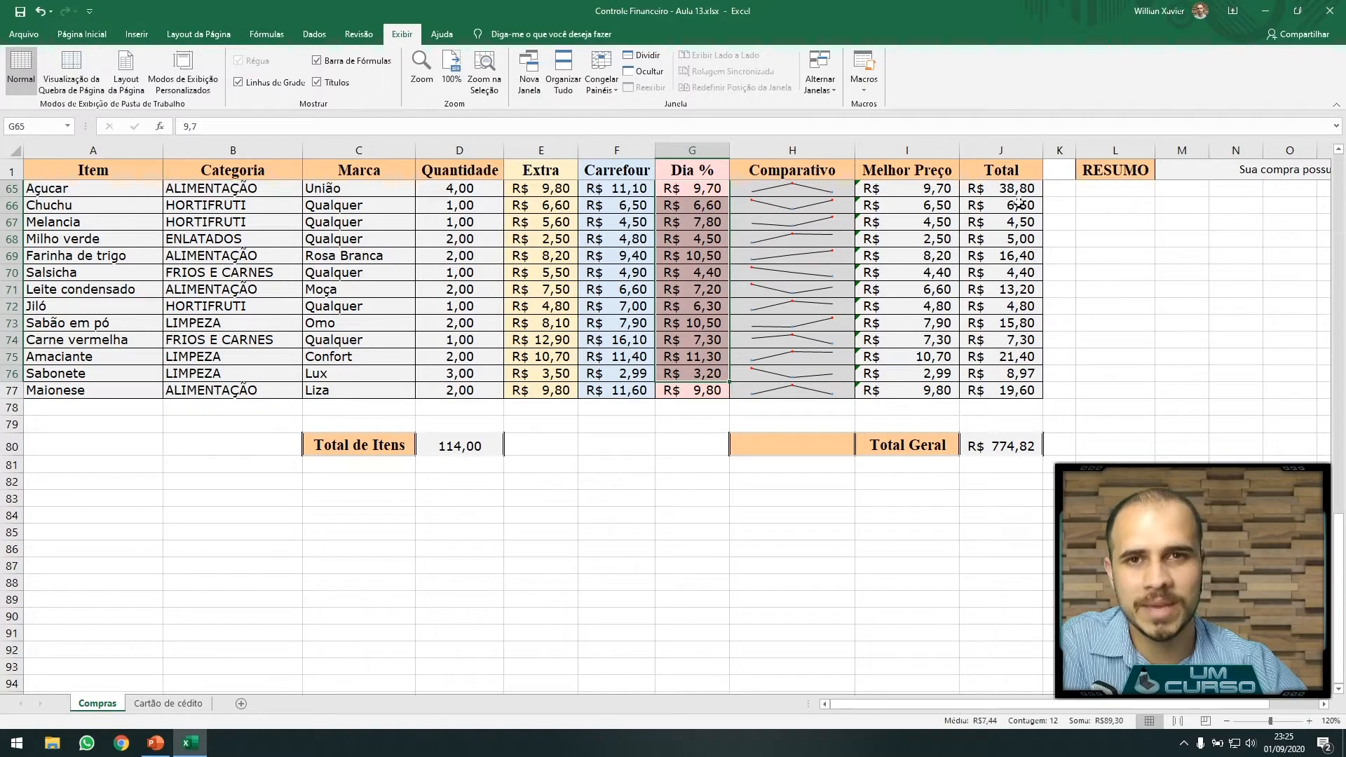
scroll(153, 244, up, 20)
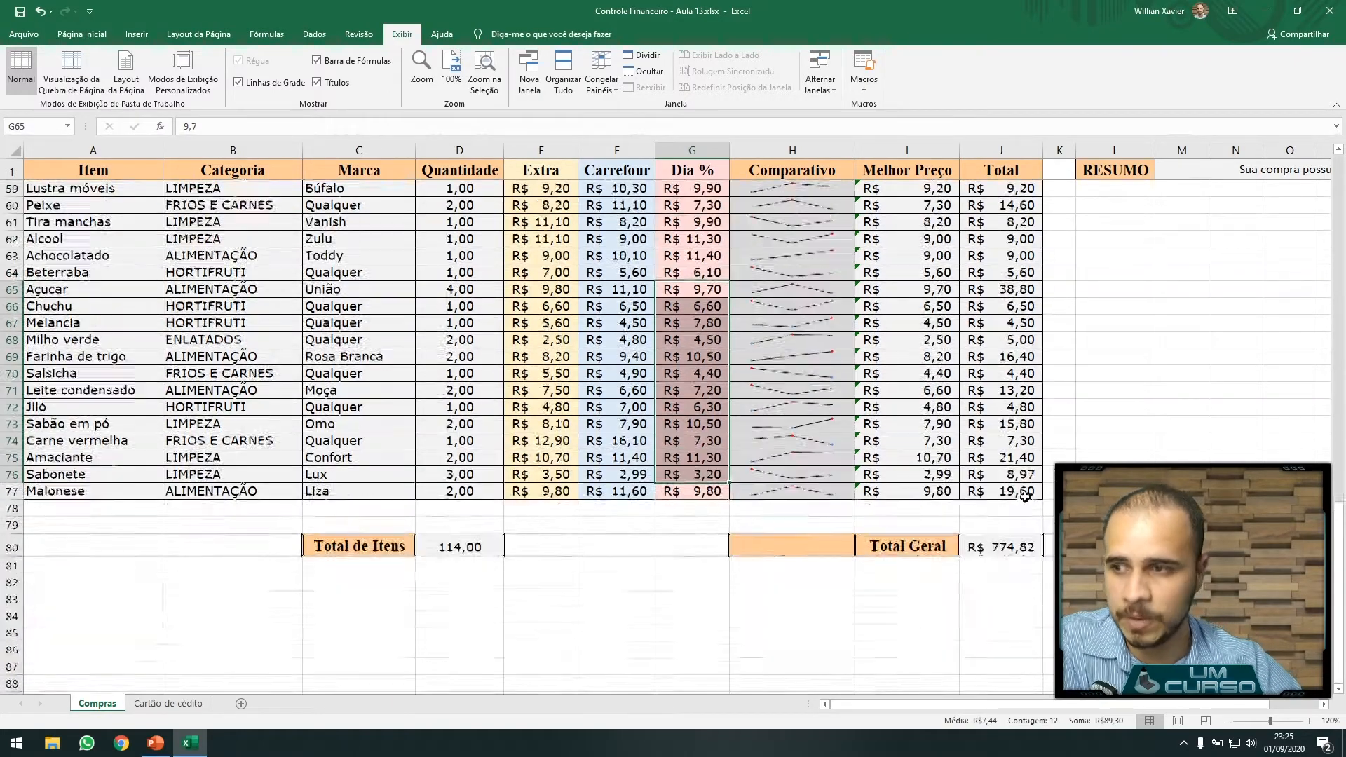
Step: Freeze the first column of the Compras sheet and check the Item names against the columns further across
click(134, 153)
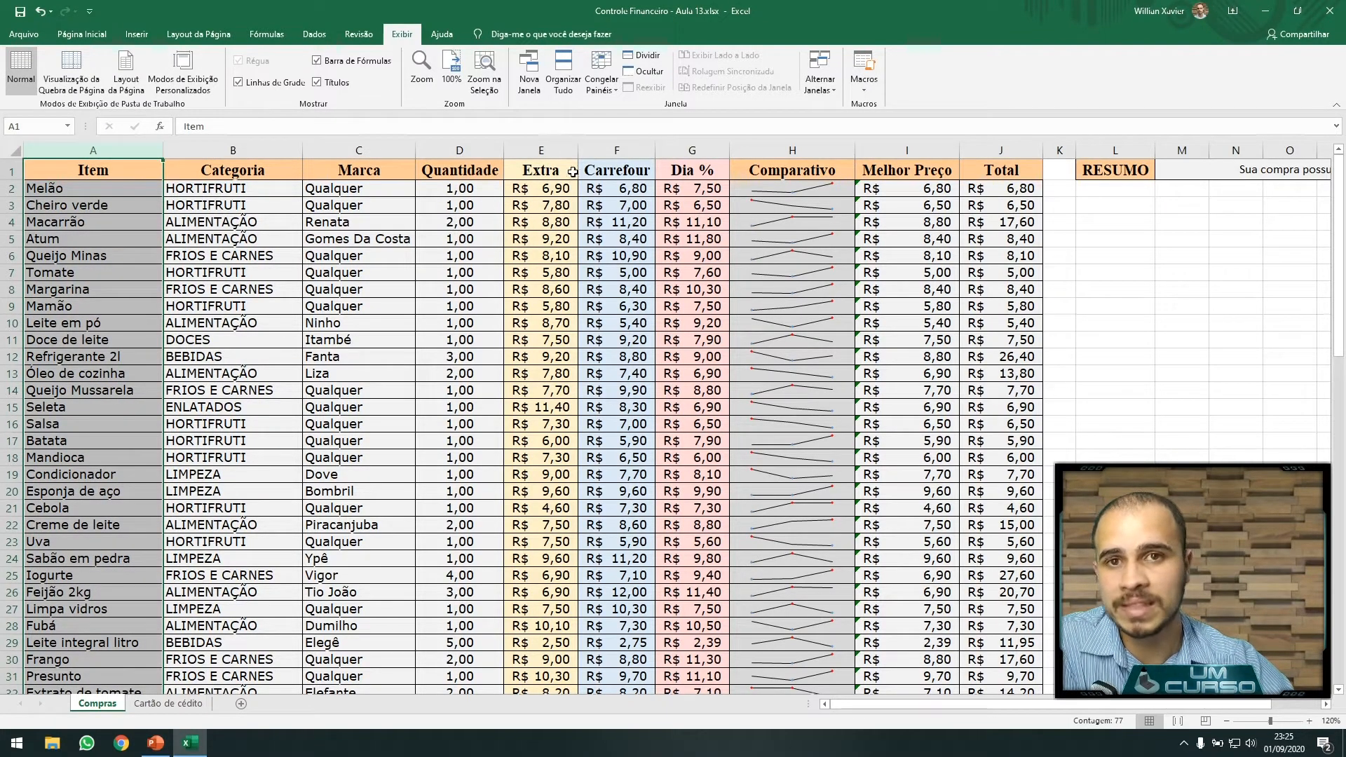
click(607, 94)
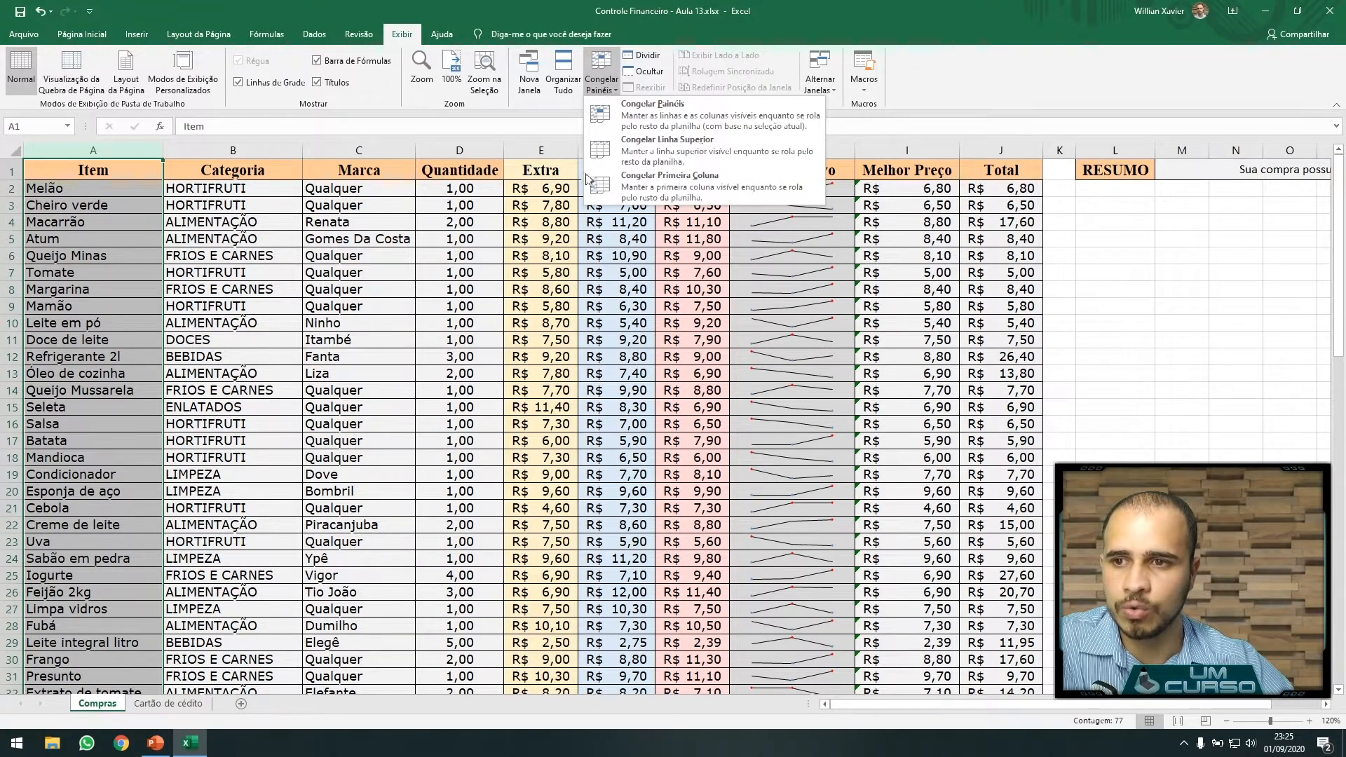
click(629, 190)
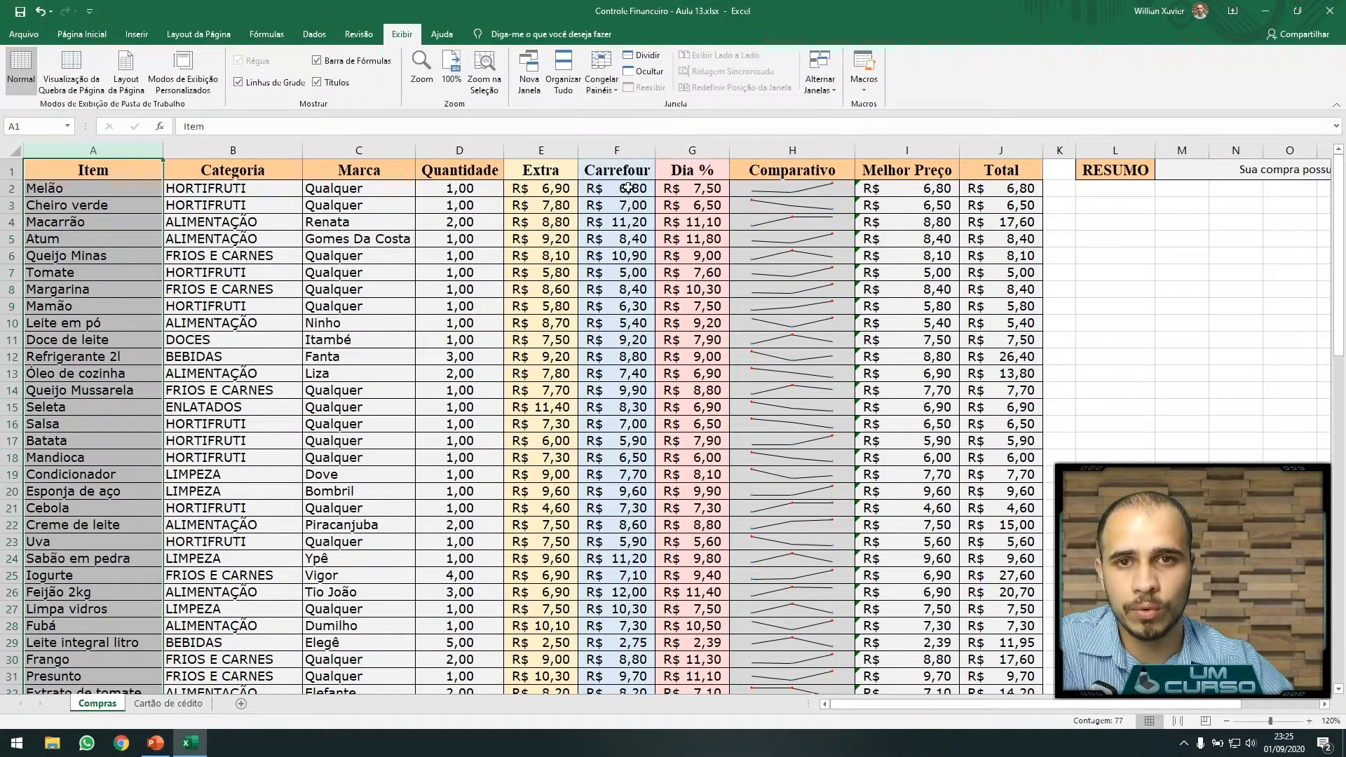
click(214, 468)
drag(948, 708, 981, 705)
click(1325, 704)
click(1325, 704)
drag(1327, 707, 1029, 702)
click(118, 325)
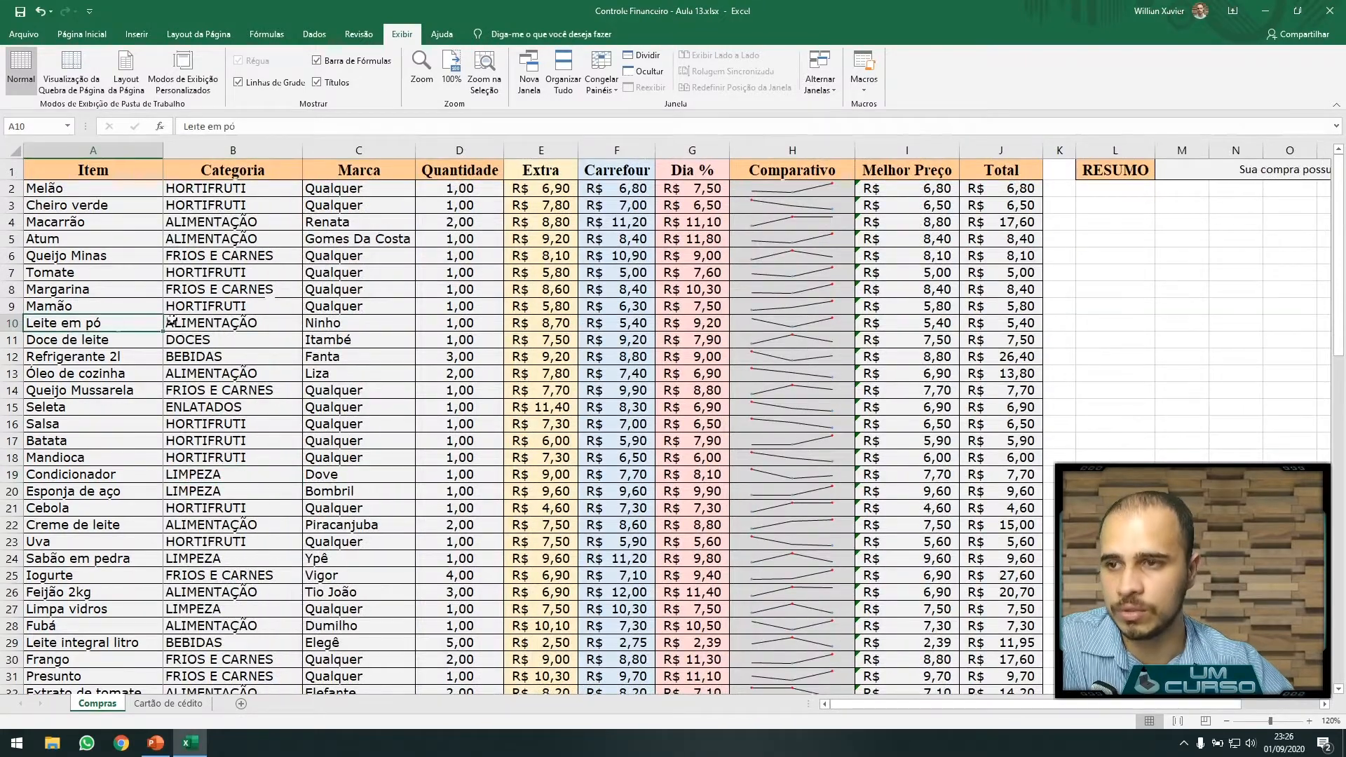
Step: Unfreeze the panes in Compras, freeze the top row again, and check the headers against the lower rows
click(601, 84)
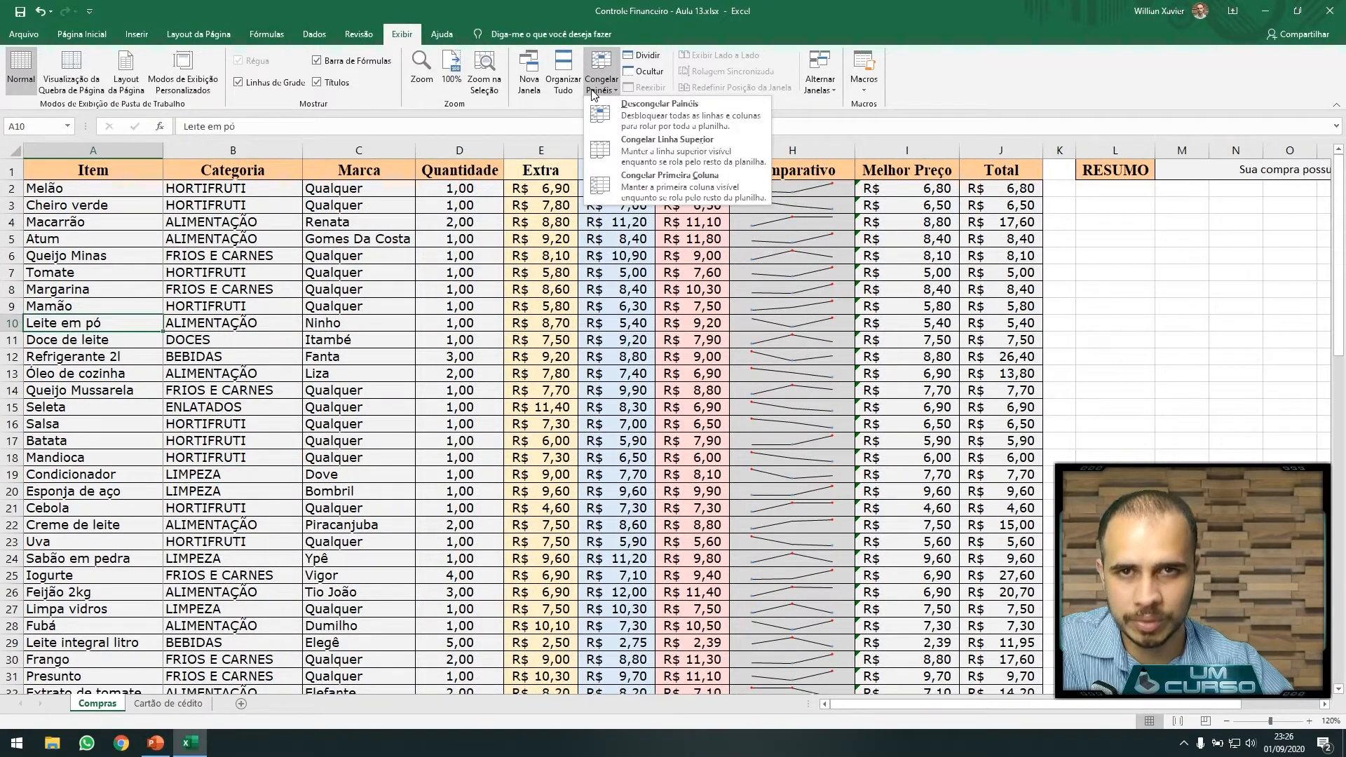
click(659, 107)
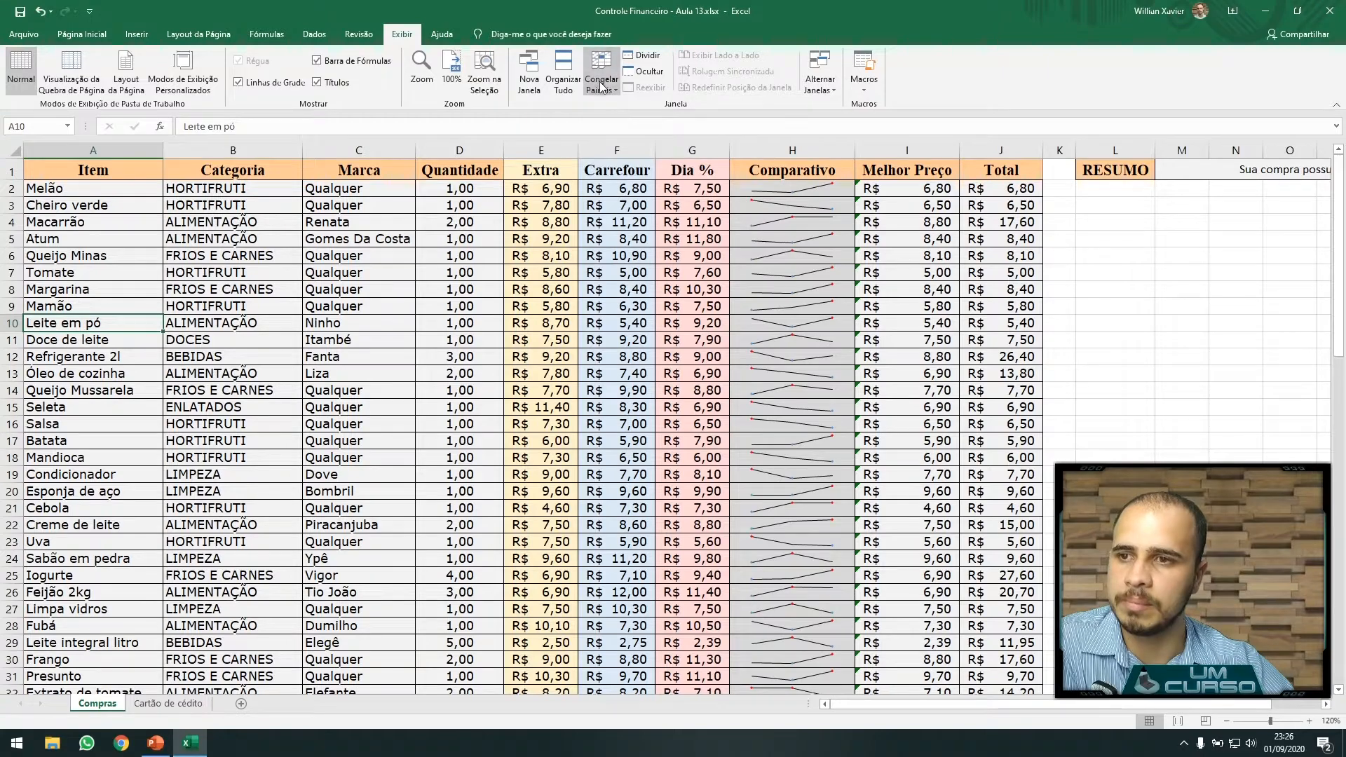
click(601, 85)
click(659, 160)
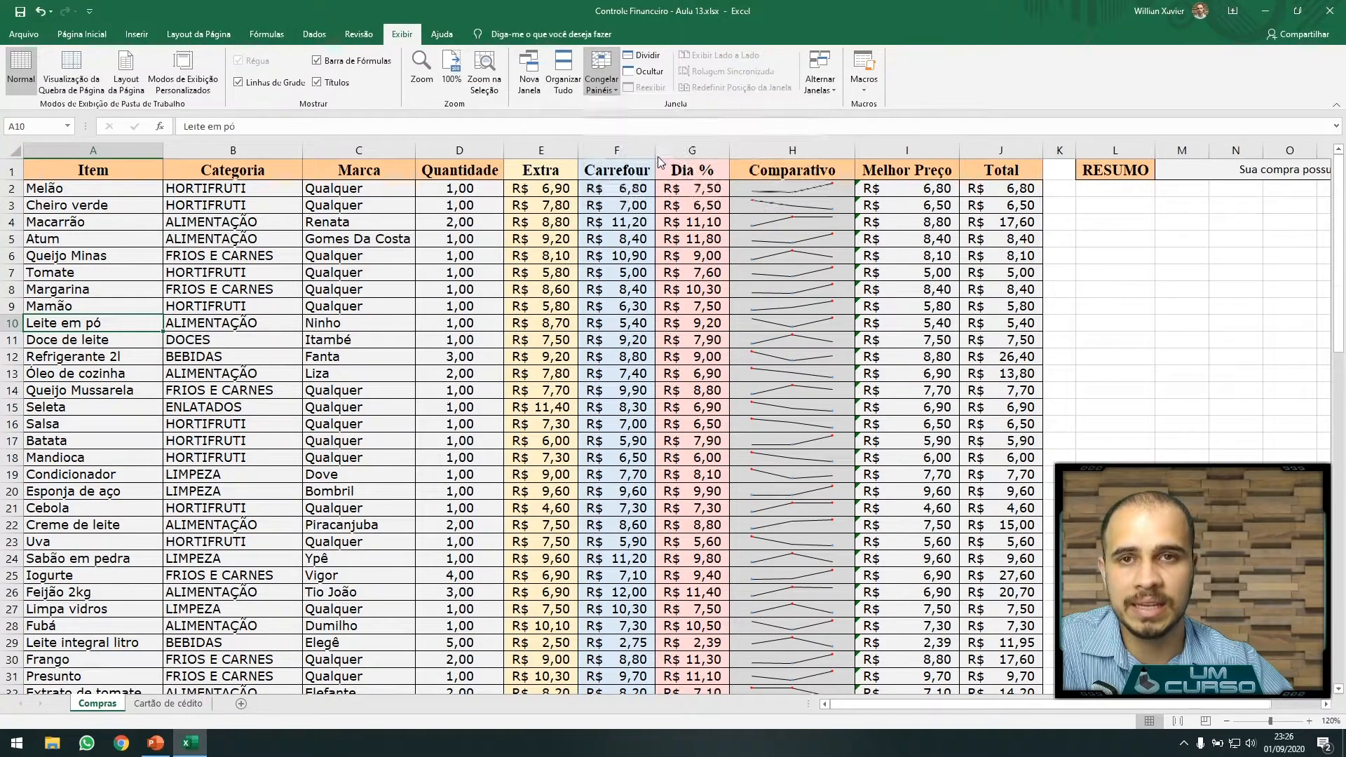
scroll(429, 295, down, 8)
scroll(431, 341, down, 6)
scroll(451, 366, up, 10)
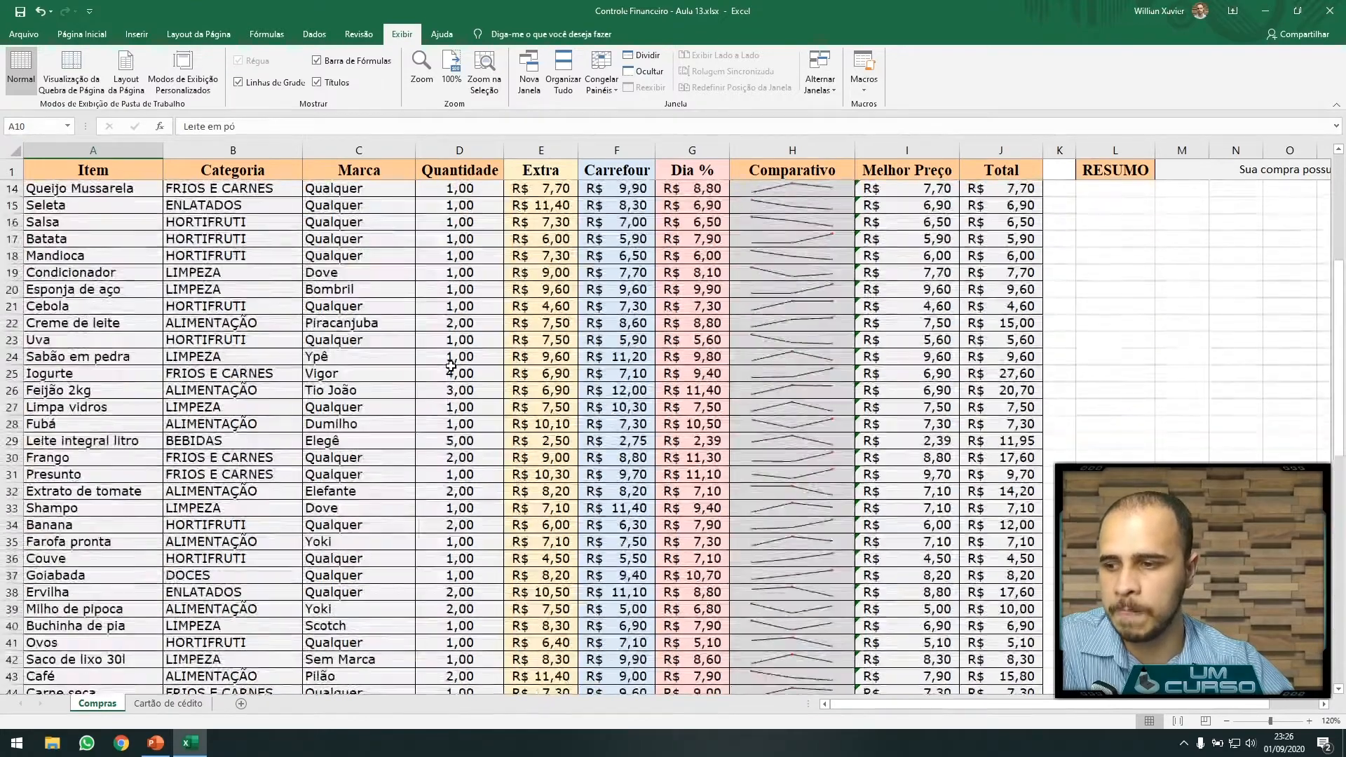
scroll(451, 365, up, 4)
Step: Add a new blank sheet after Compras and review the freeze panes options there without applying any
click(241, 705)
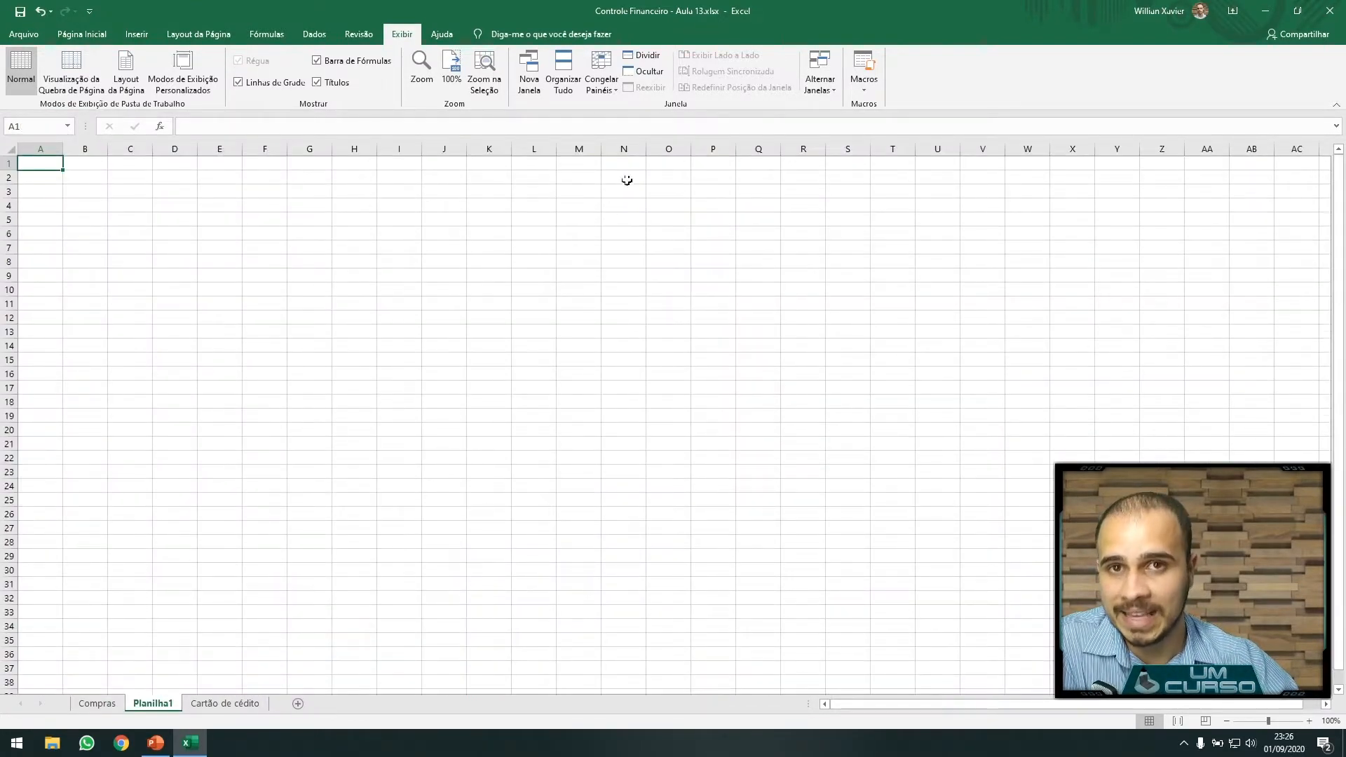
click(601, 79)
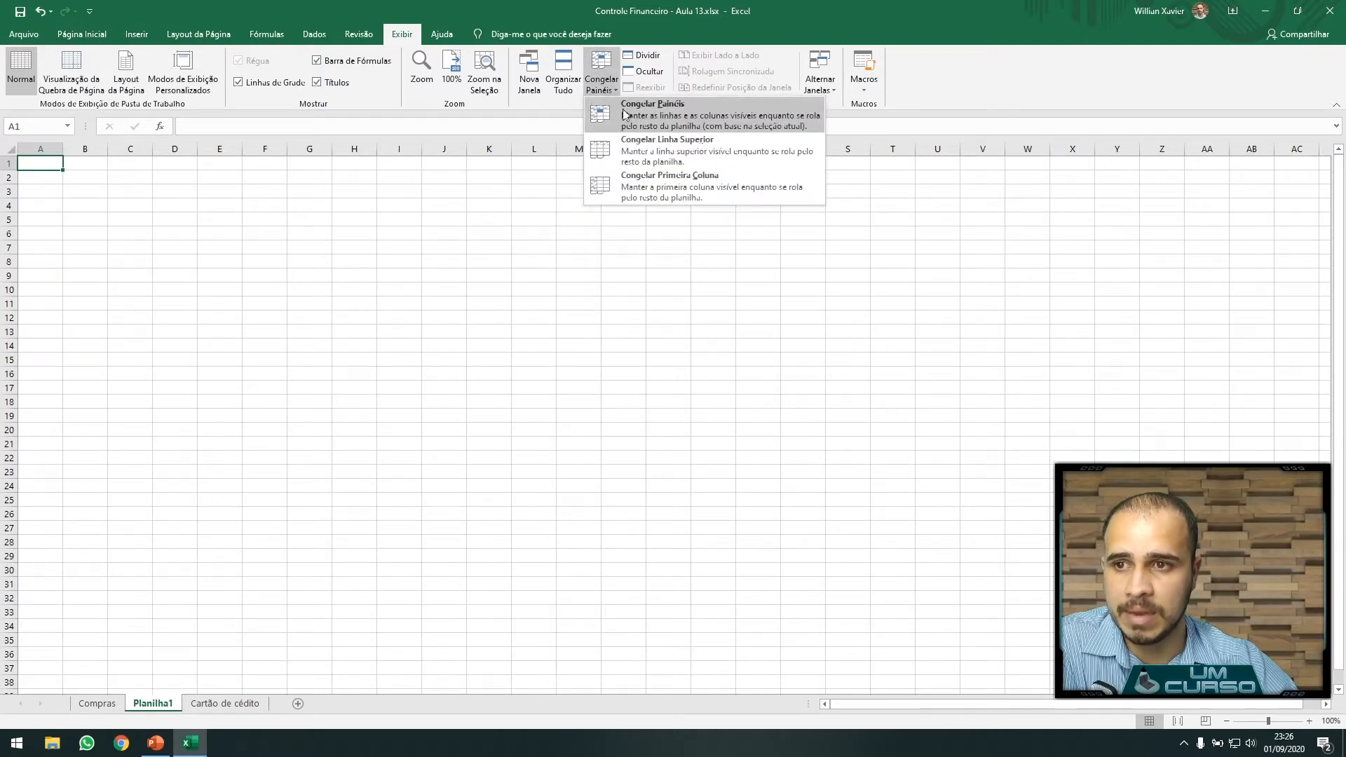
click(431, 252)
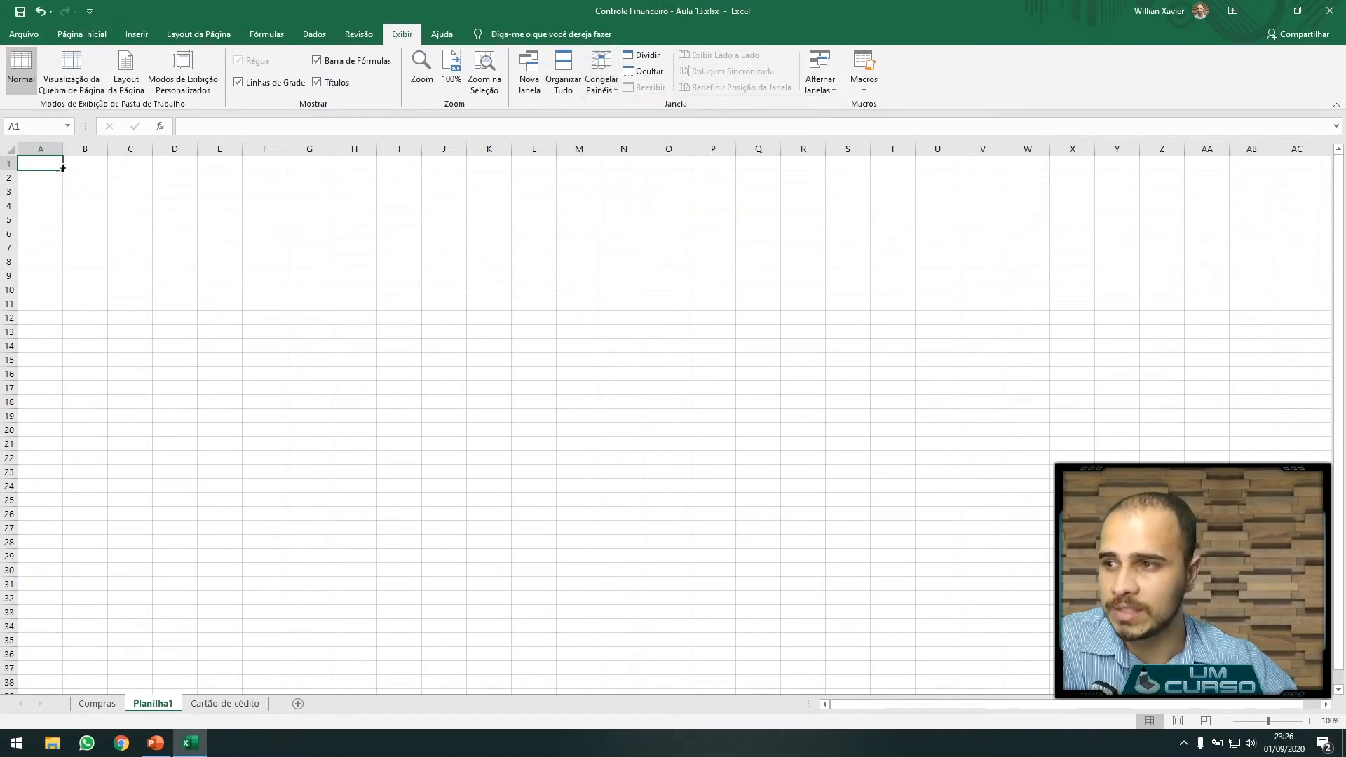
Step: Fill columns A and B of the Planilha1 sheet with yellow, starting from row 1
drag(54, 166, 85, 670)
click(102, 42)
click(246, 82)
scroll(189, 297, up, 20)
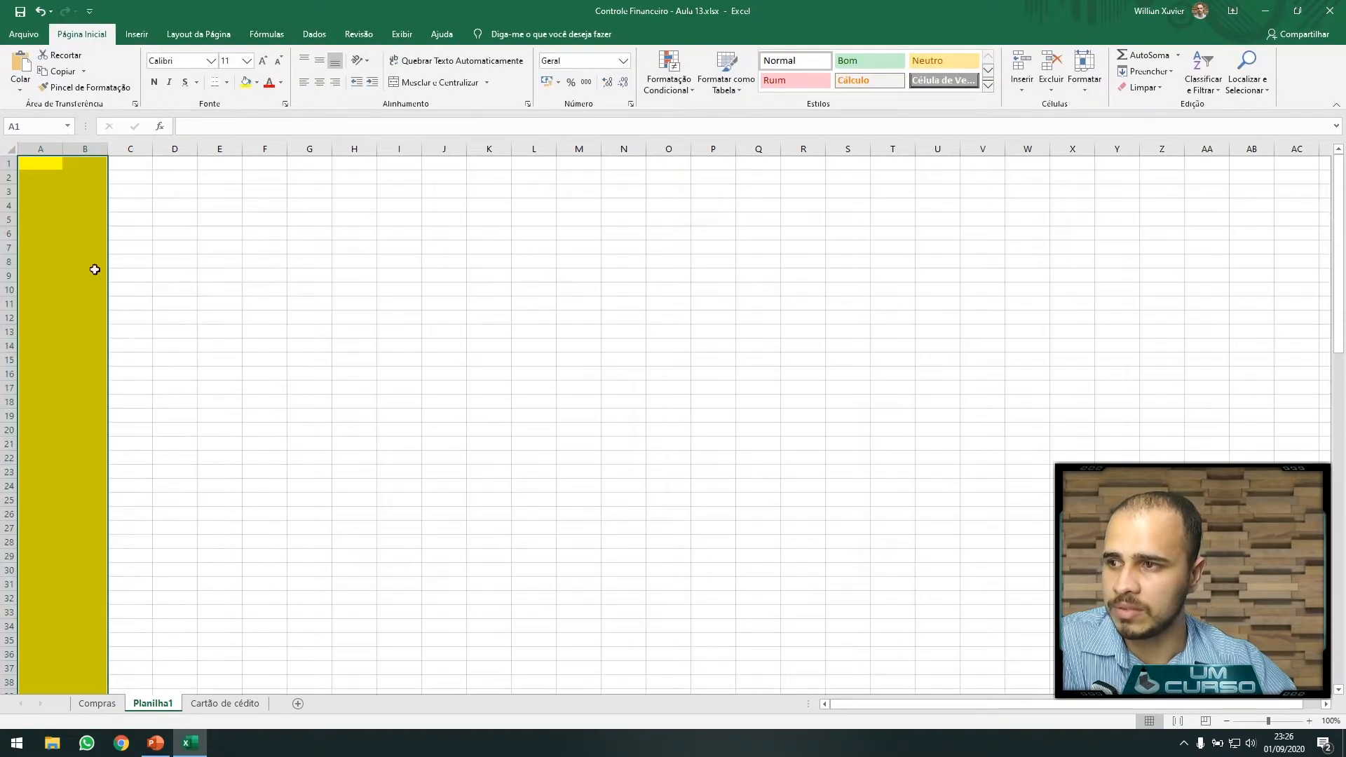
Step: Fill rows 1 to 6 yellow, the range C7:AC22 grey and the range N22:V48 light blue
drag(10, 162, 11, 234)
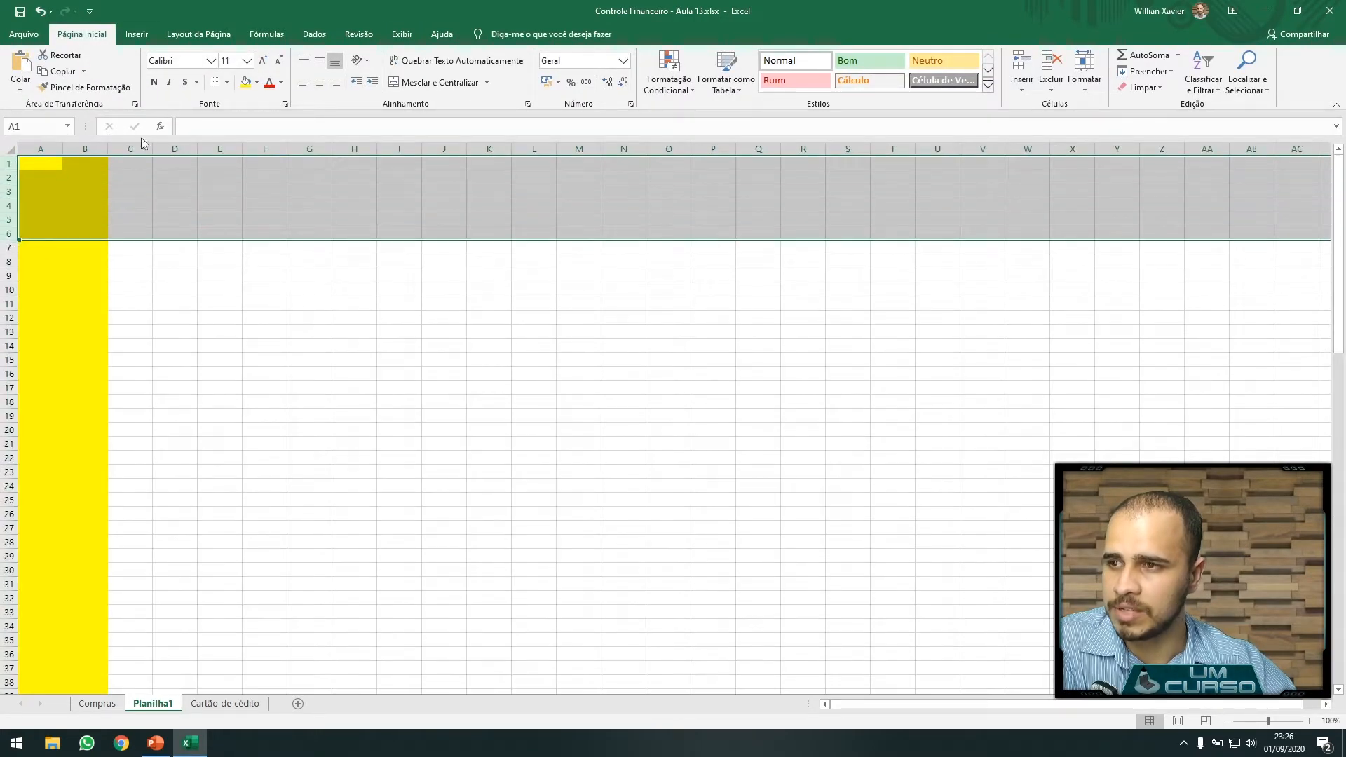
click(246, 82)
click(332, 272)
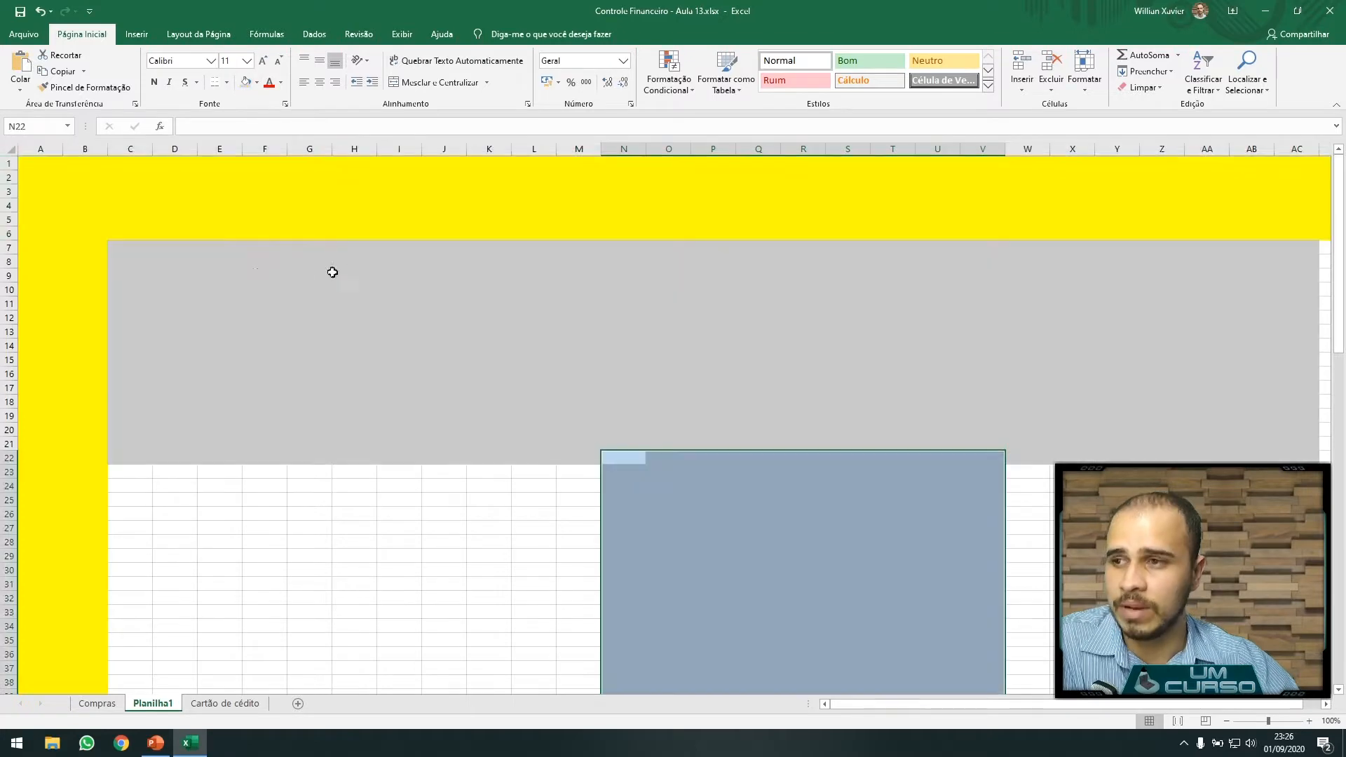
Step: Freeze the panes of Planilha1 at cell C7, locking rows 1 to 6 and columns A and B
click(131, 253)
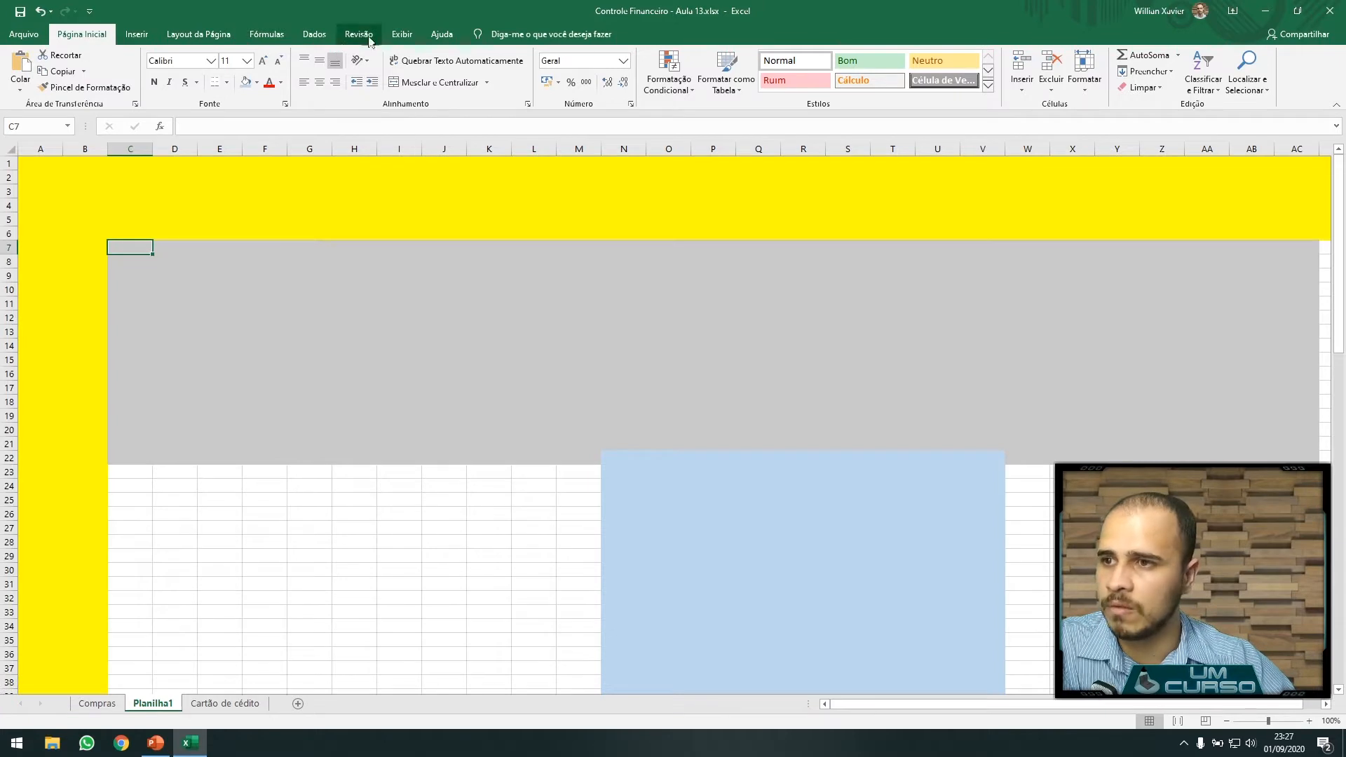
click(396, 35)
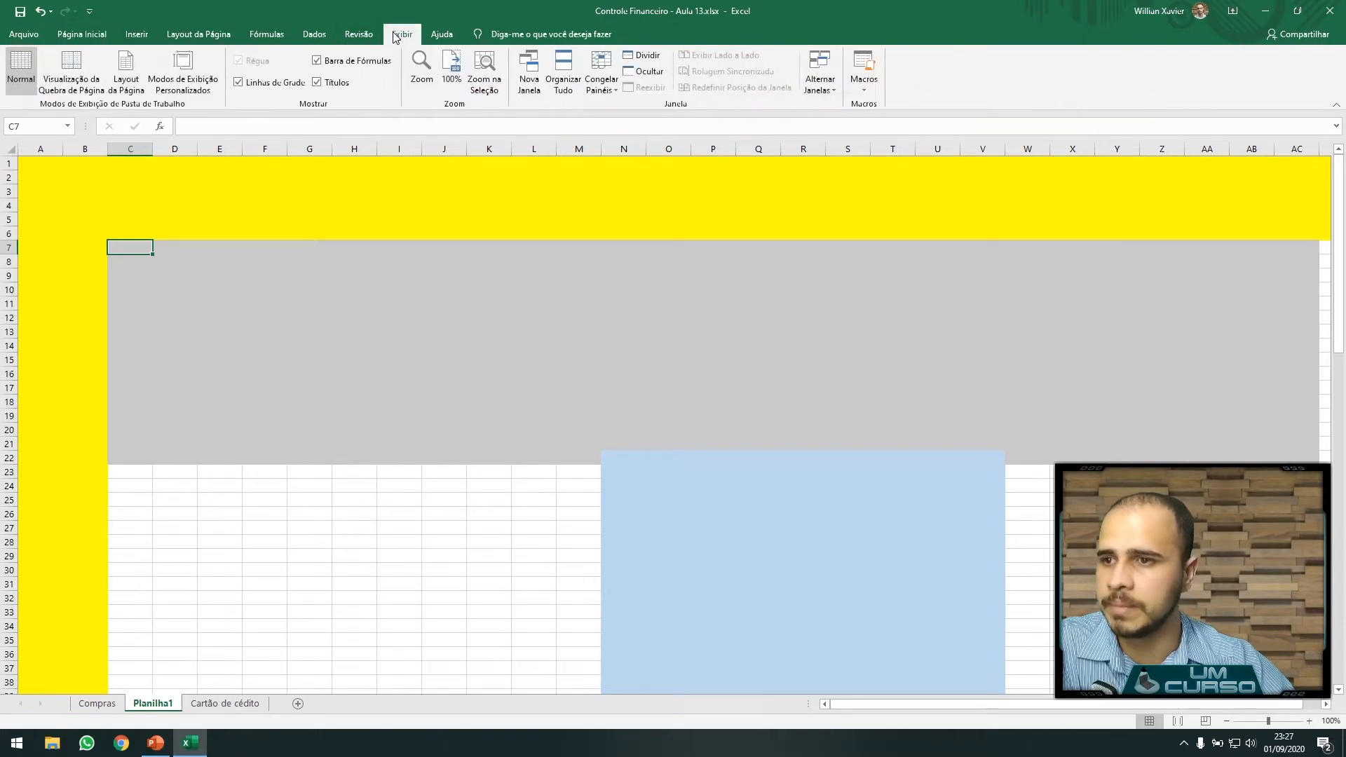
click(589, 89)
click(636, 104)
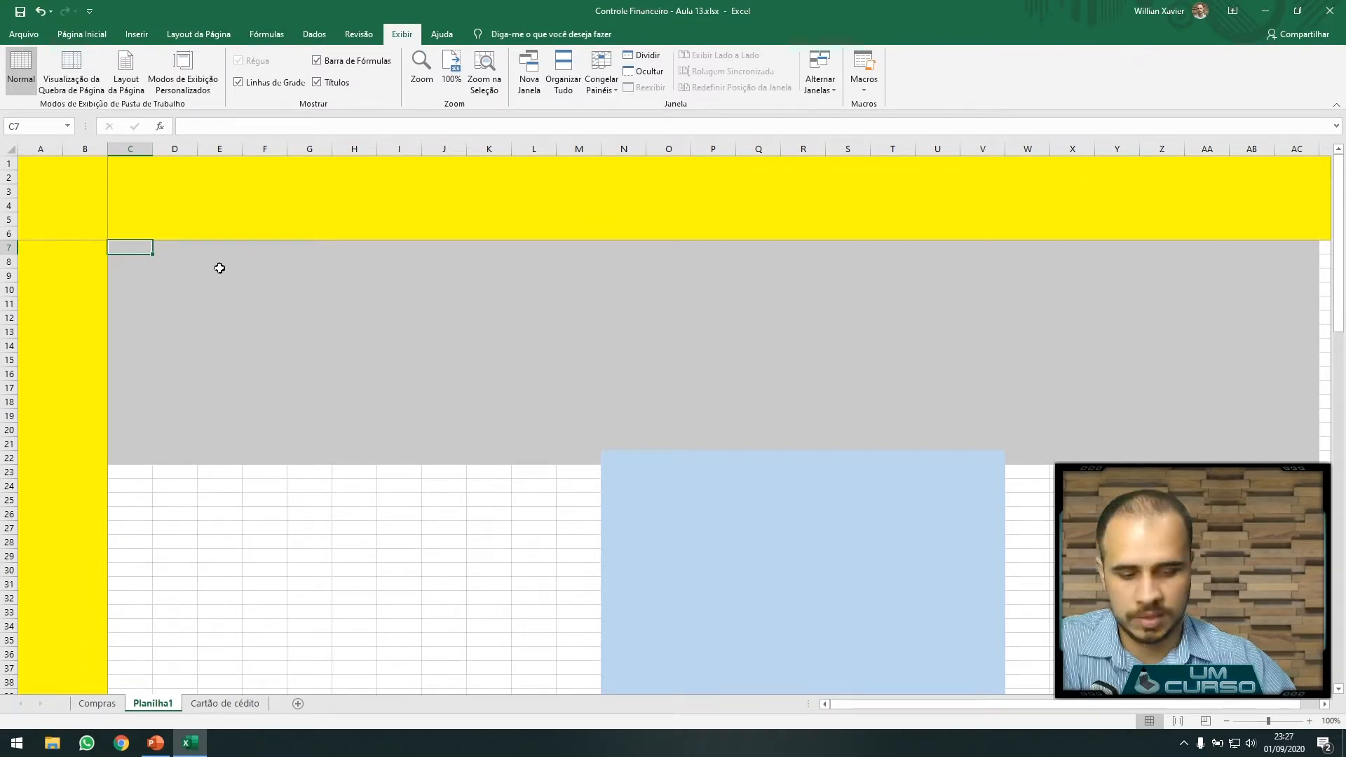
Step: Capture the area around C7, draw red arrows along the yellow rows and the yellow columns, and discard the capture
key(Print)
drag(0, 50, 569, 481)
drag(340, 185, 115, 192)
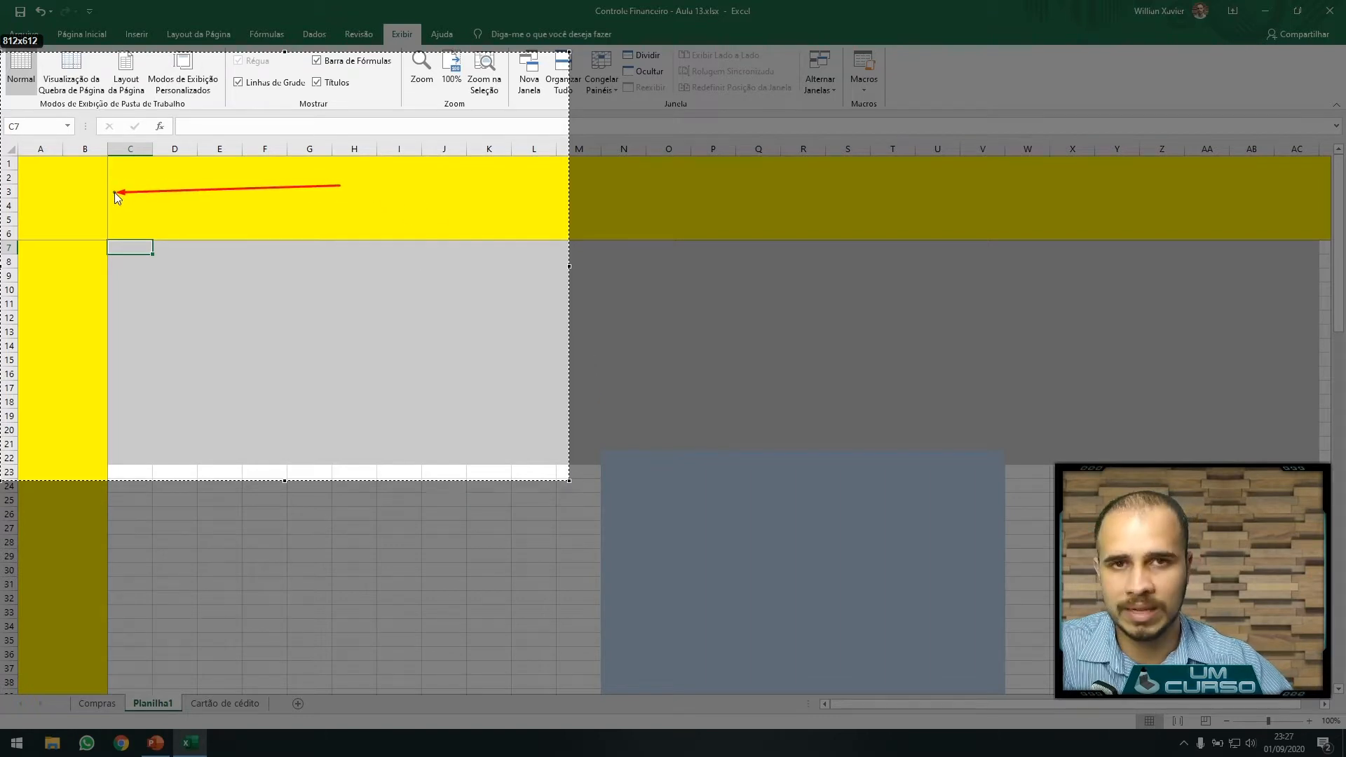
drag(59, 396, 62, 245)
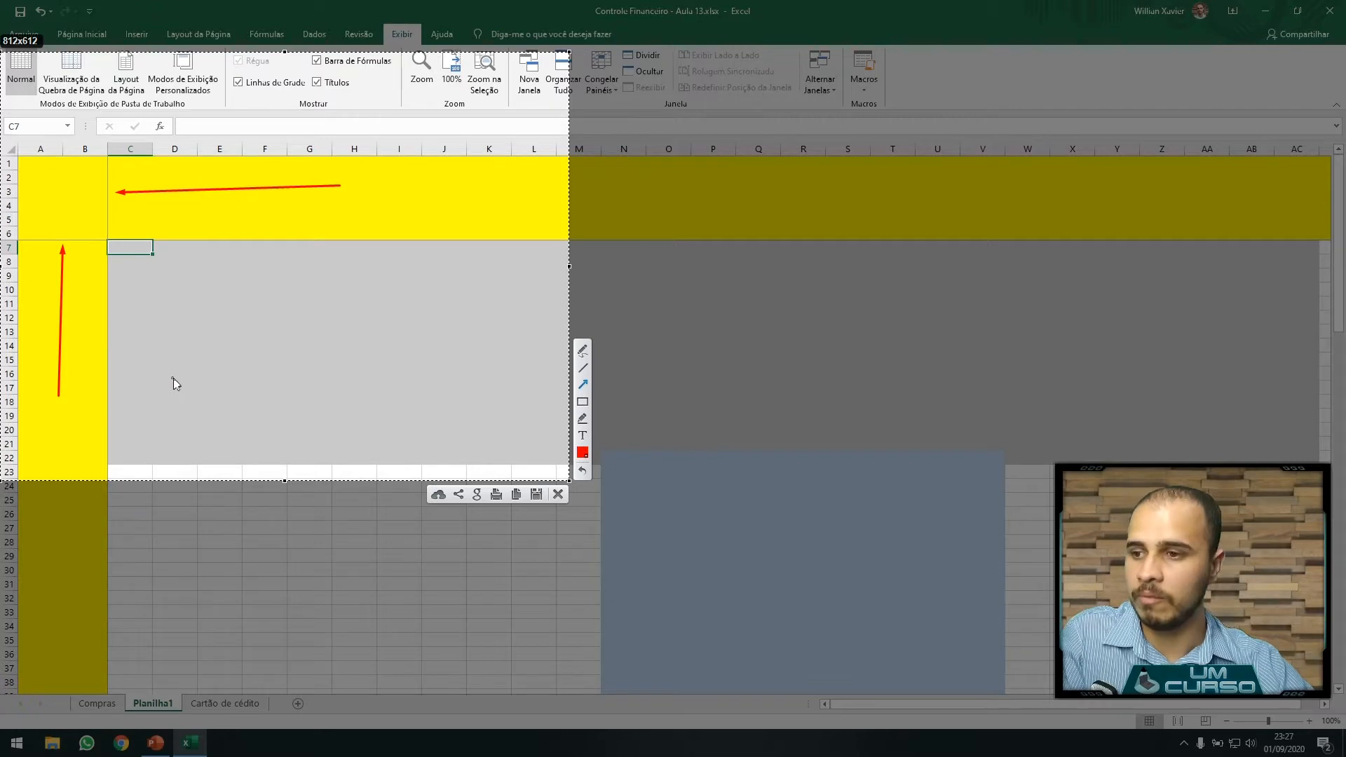
key(Escape)
Step: Examine how frozen rows 1 to 6 and columns A and B behave against lower rows and columns further across
scroll(460, 392, down, 2)
scroll(460, 392, down, 2)
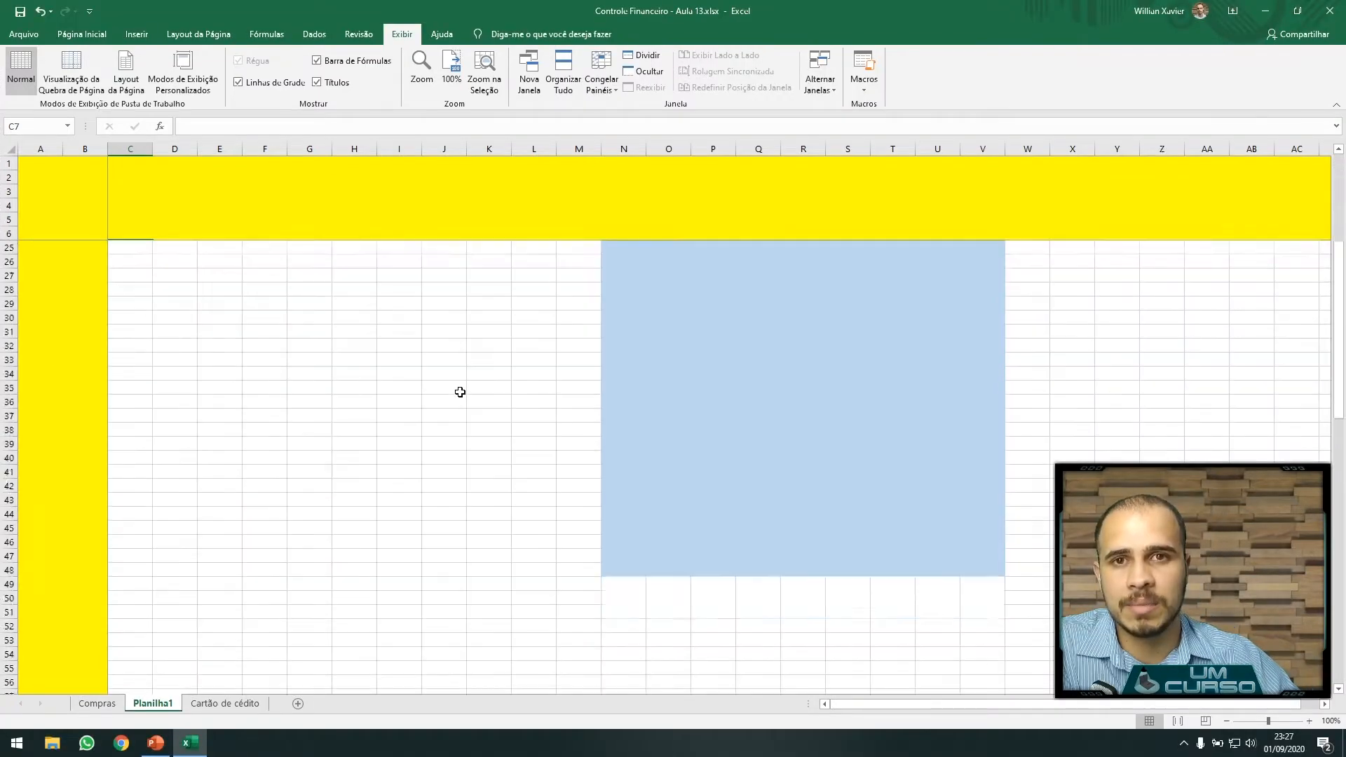
scroll(460, 392, up, 3)
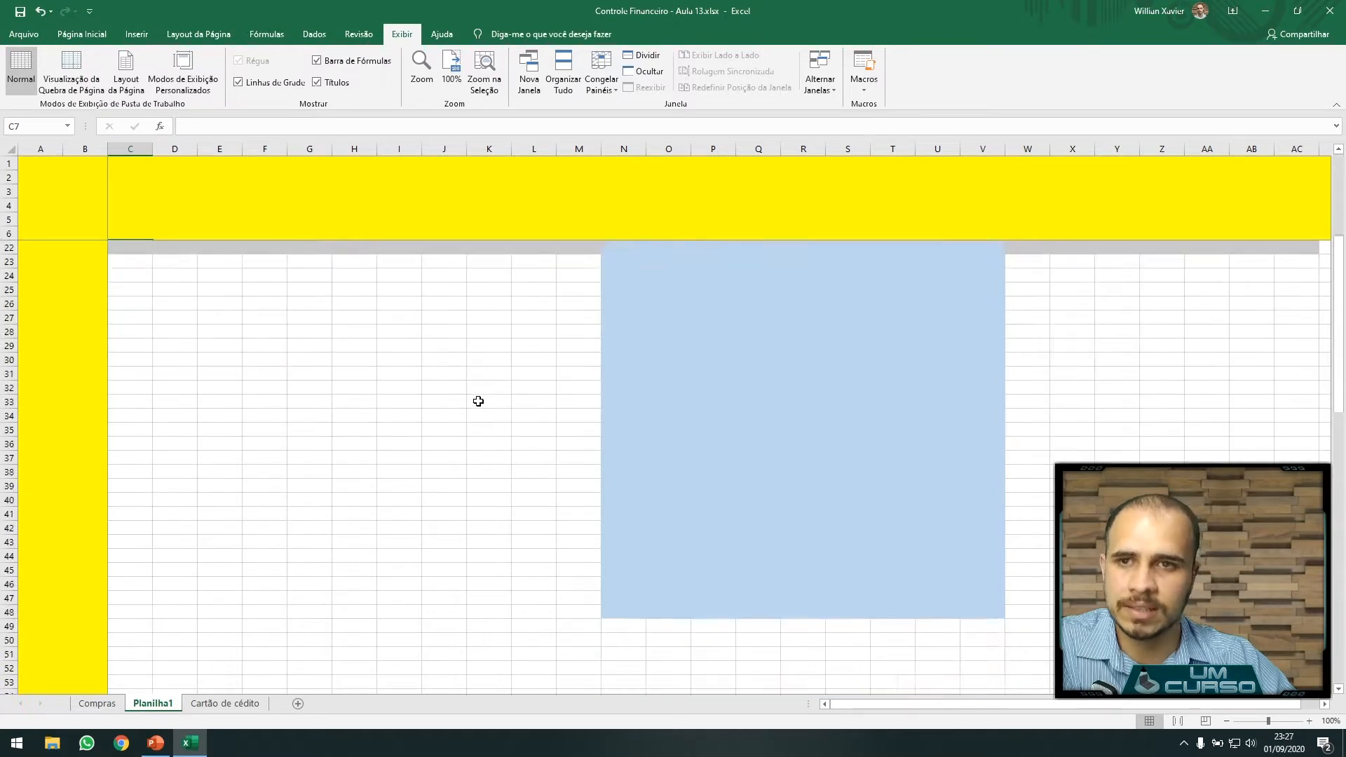
drag(979, 700, 997, 700)
click(1325, 704)
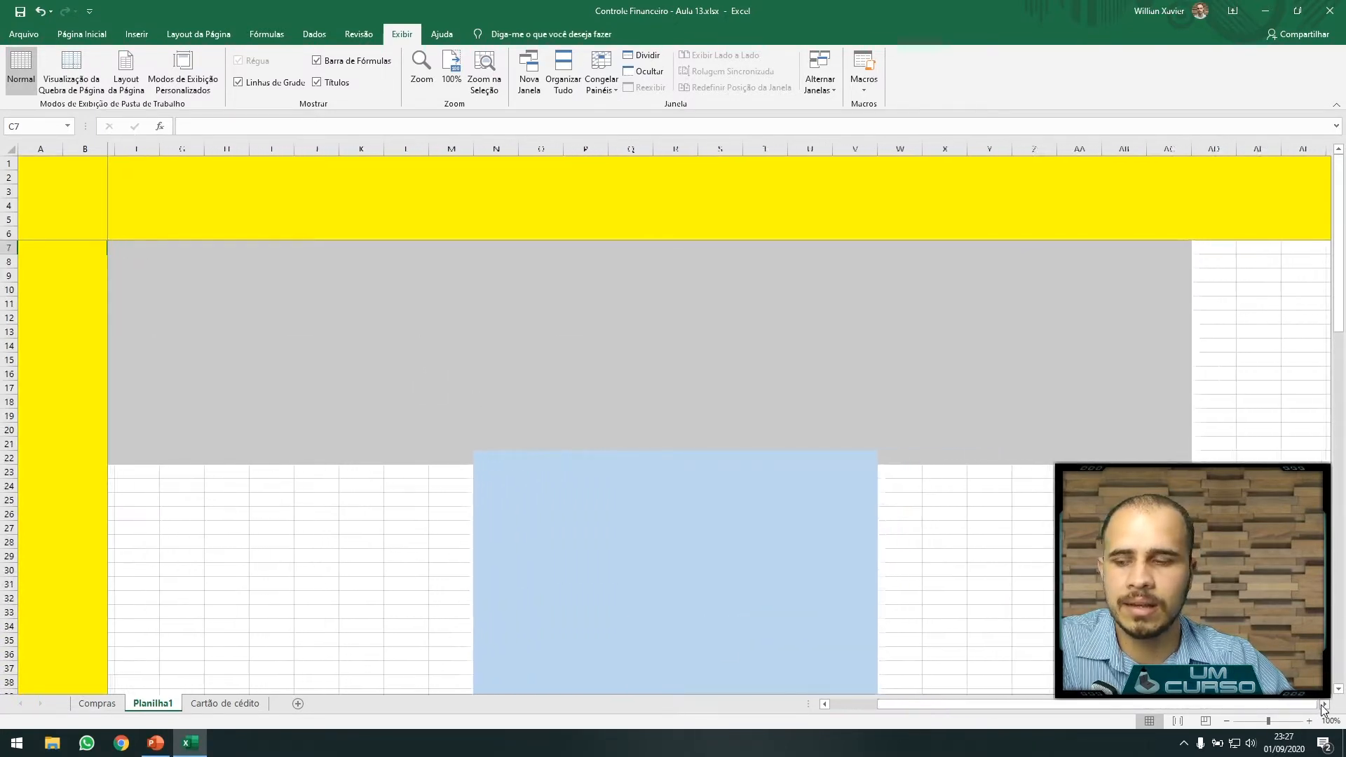
drag(1325, 704, 1325, 705)
scroll(1043, 598, down, 7)
scroll(1031, 589, up, 7)
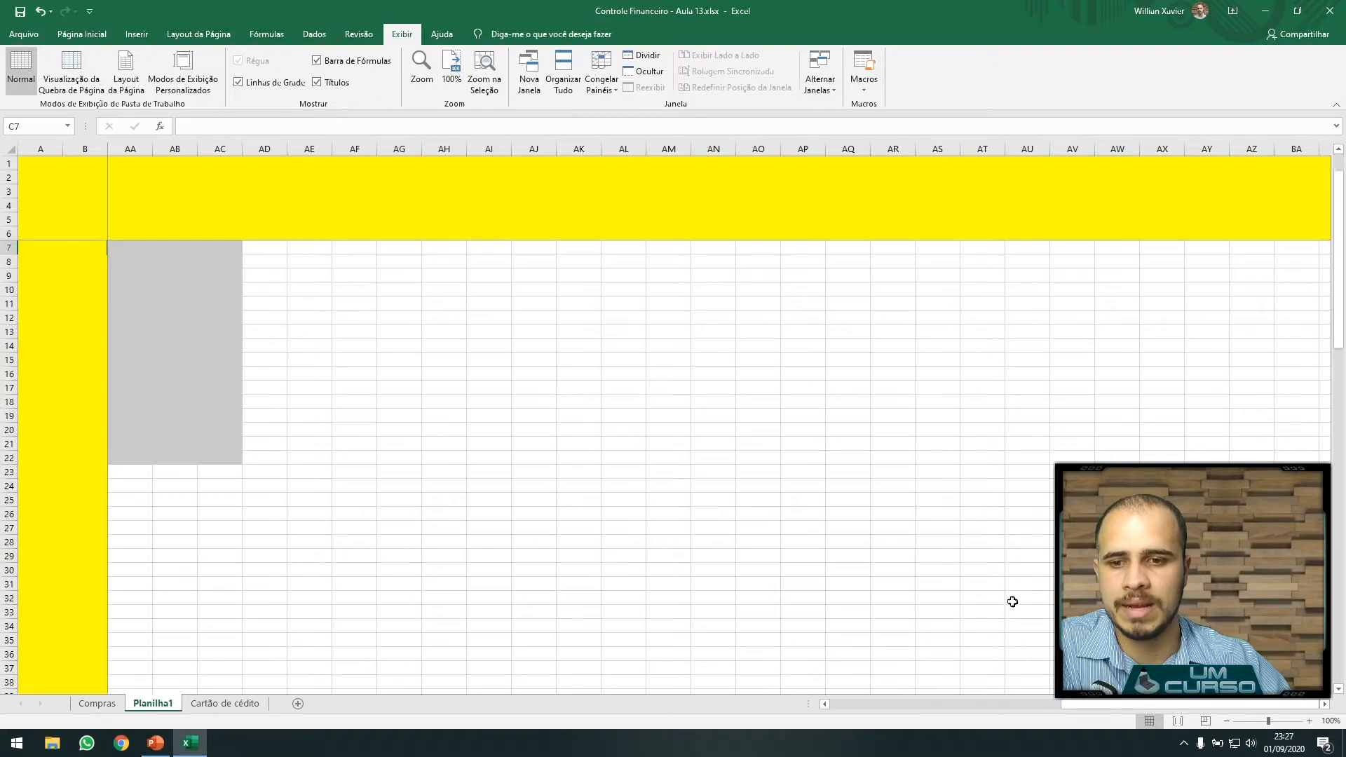
Step: Compare the frozen area with the grey and blue blocks, and highlight cells in the frozen rows and columns A and B
drag(1076, 708, 982, 704)
scroll(638, 456, down, 6)
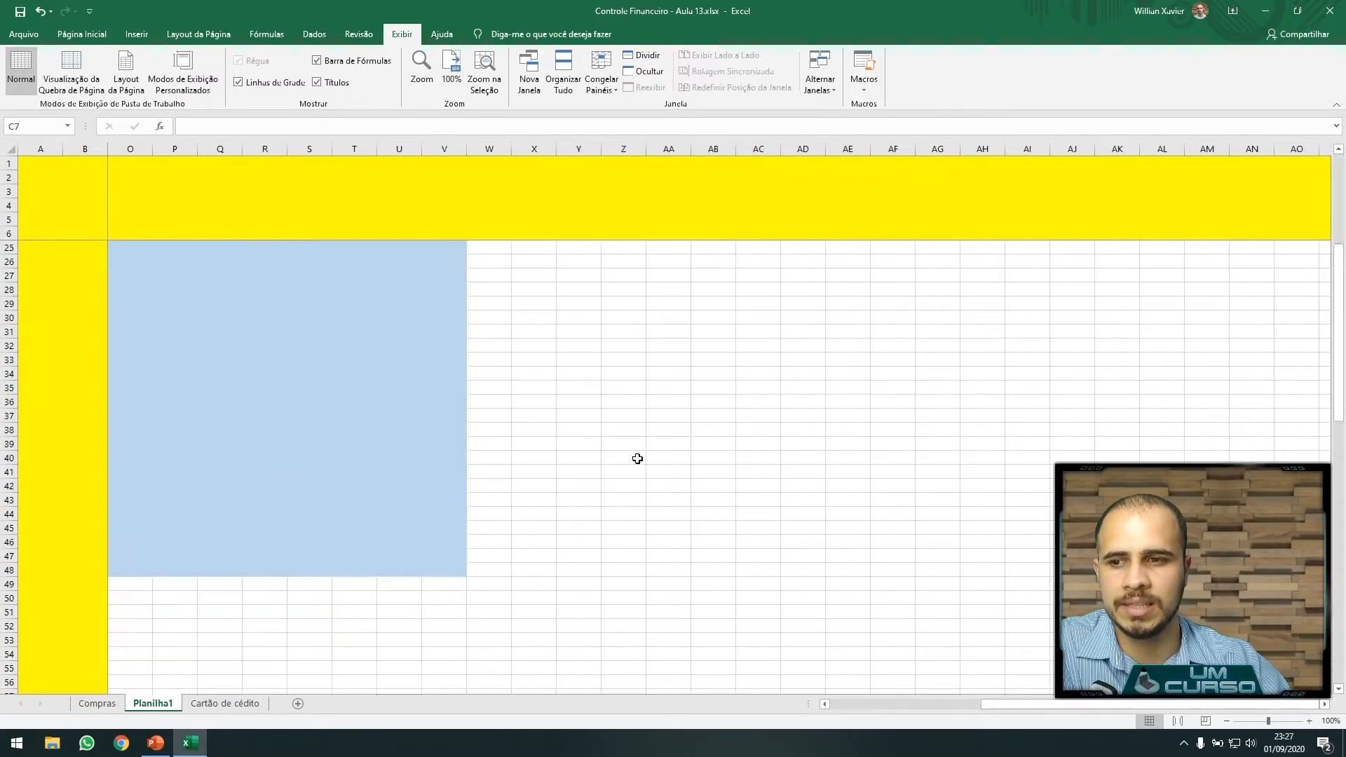
scroll(841, 576, up, 3)
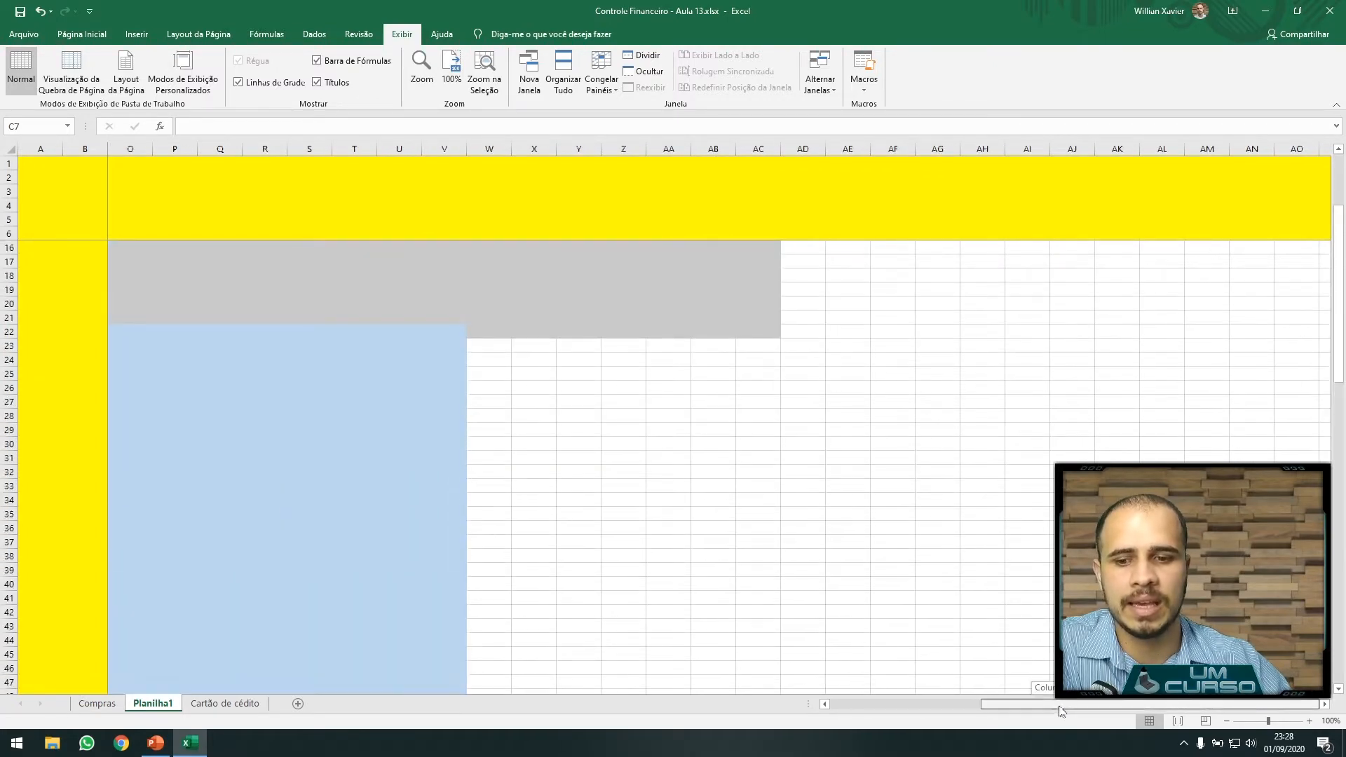
scroll(458, 269, left, 4)
drag(284, 195, 21, 200)
drag(30, 252, 80, 323)
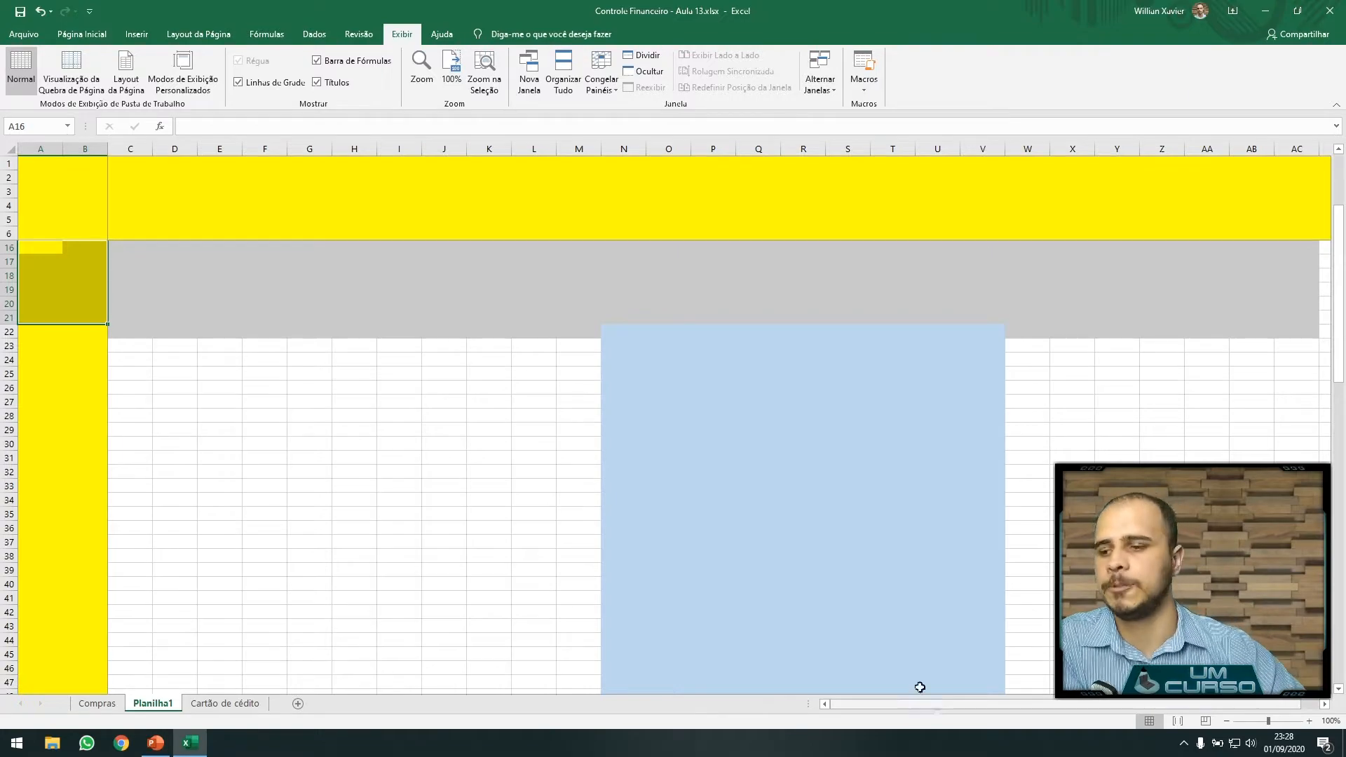
Step: Delete the Planilha1 sheet permanently and return to the Compras sheet to view its list under the frozen headers
right_click(153, 704)
click(195, 559)
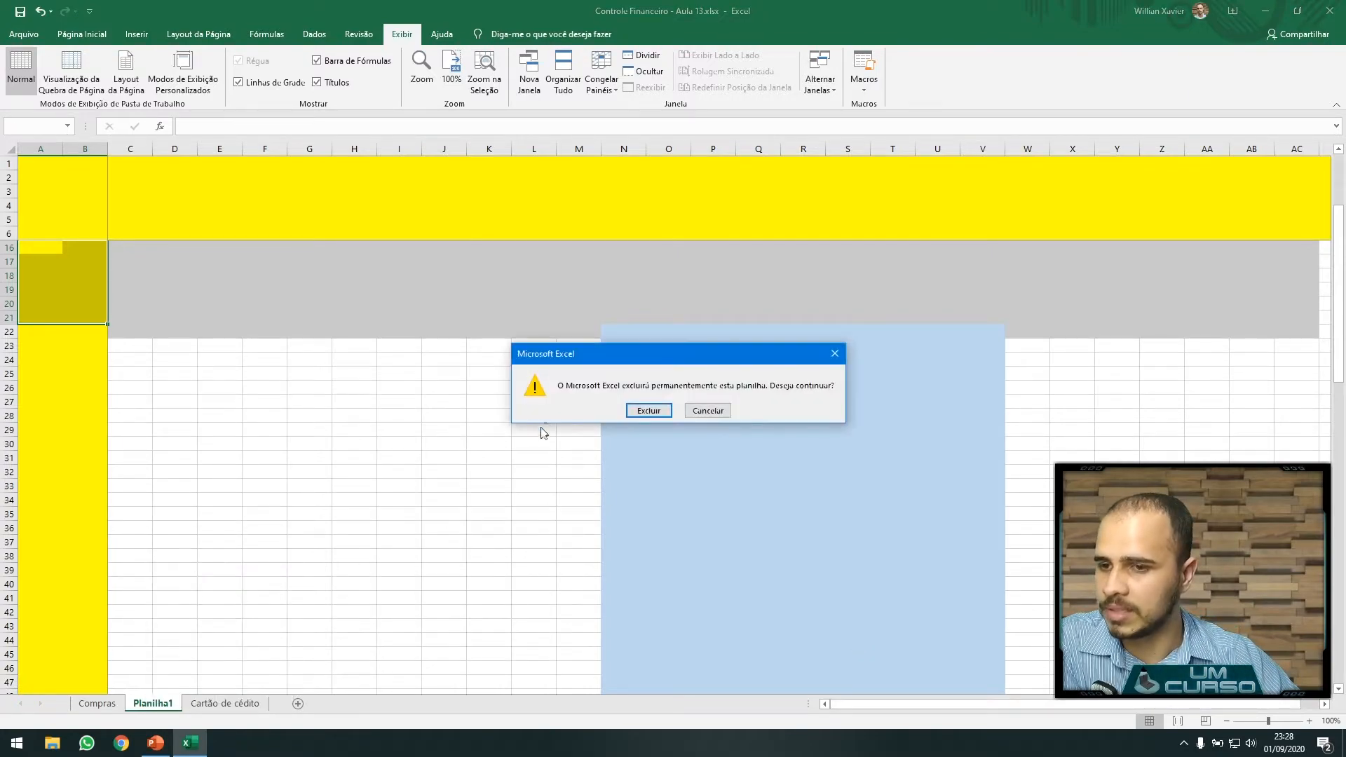
click(639, 417)
click(97, 703)
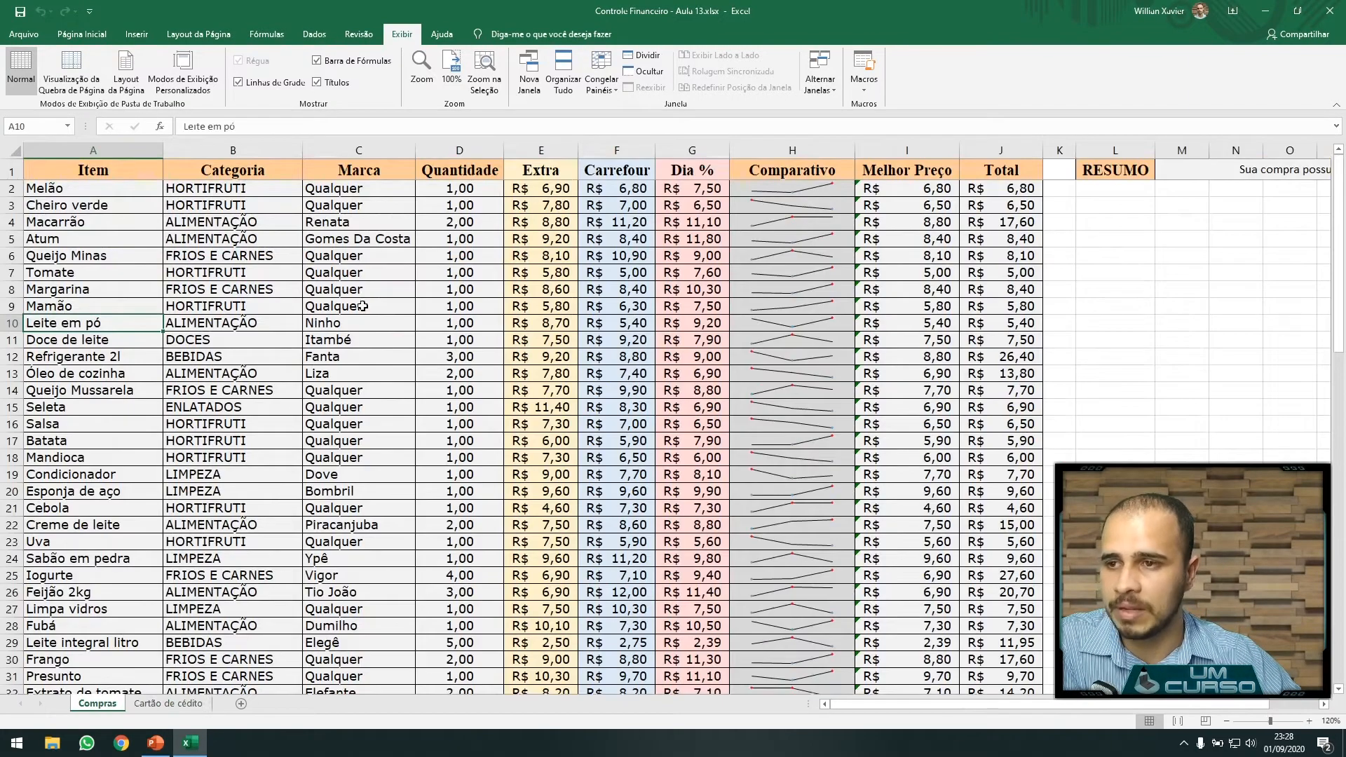
scroll(392, 305, down, 2)
scroll(457, 303, down, 2)
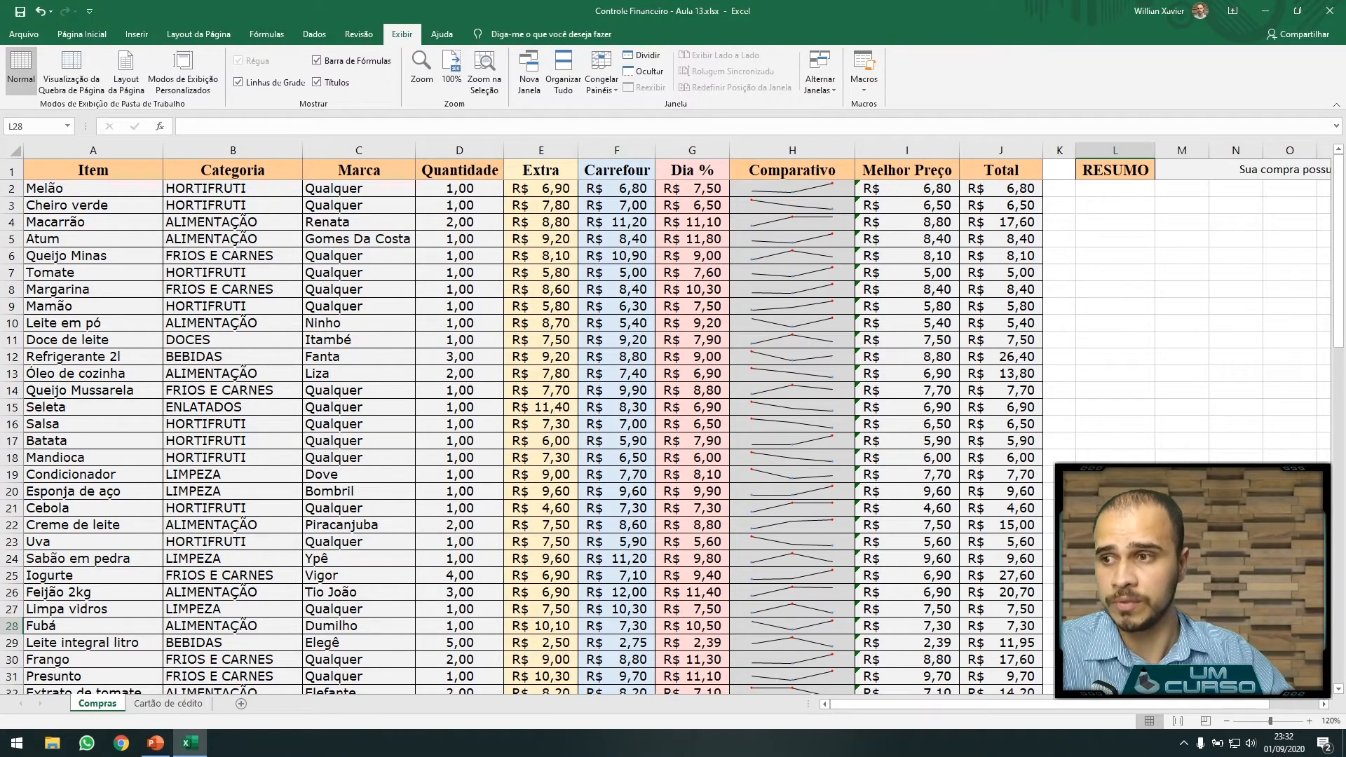
Step: Review the Compras list from the Item header down to its last rows and select the whole Item column
click(107, 173)
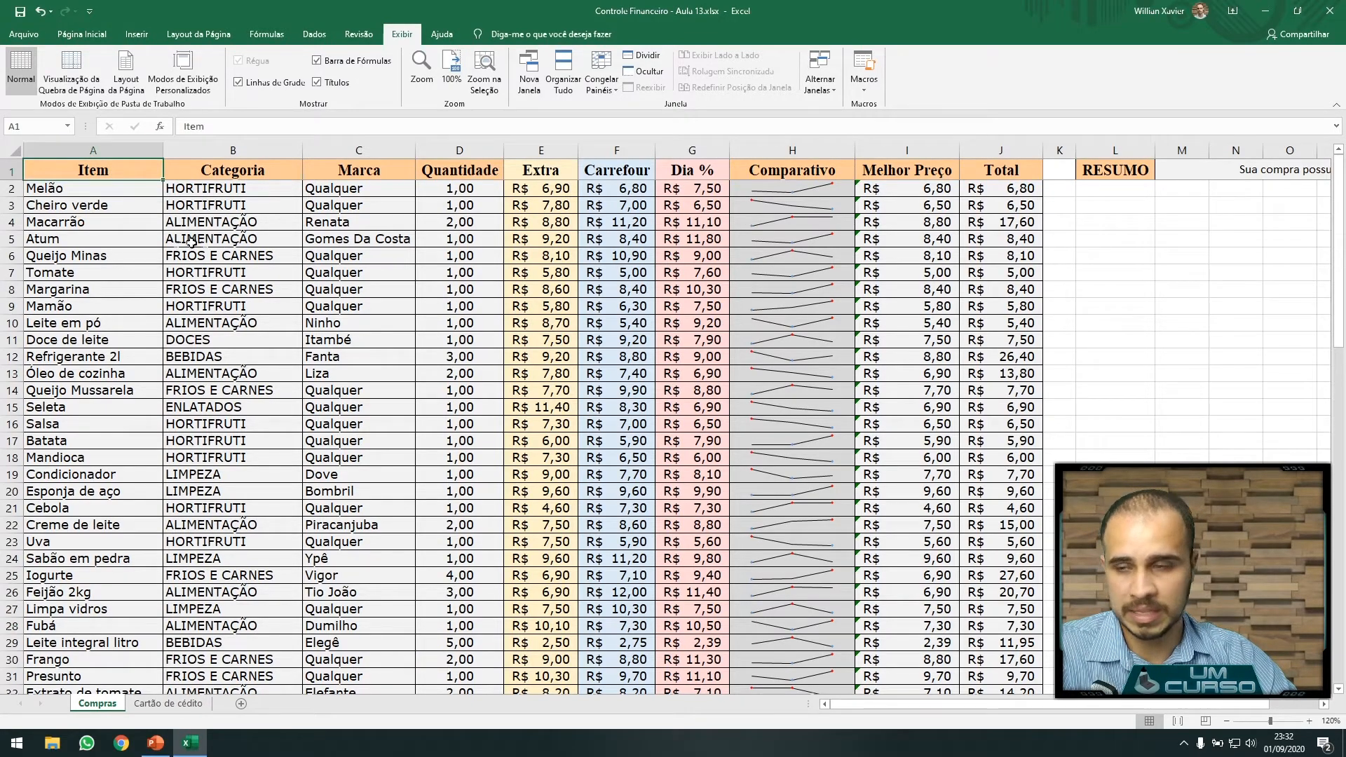
scroll(132, 339, down, 11)
scroll(132, 339, down, 11)
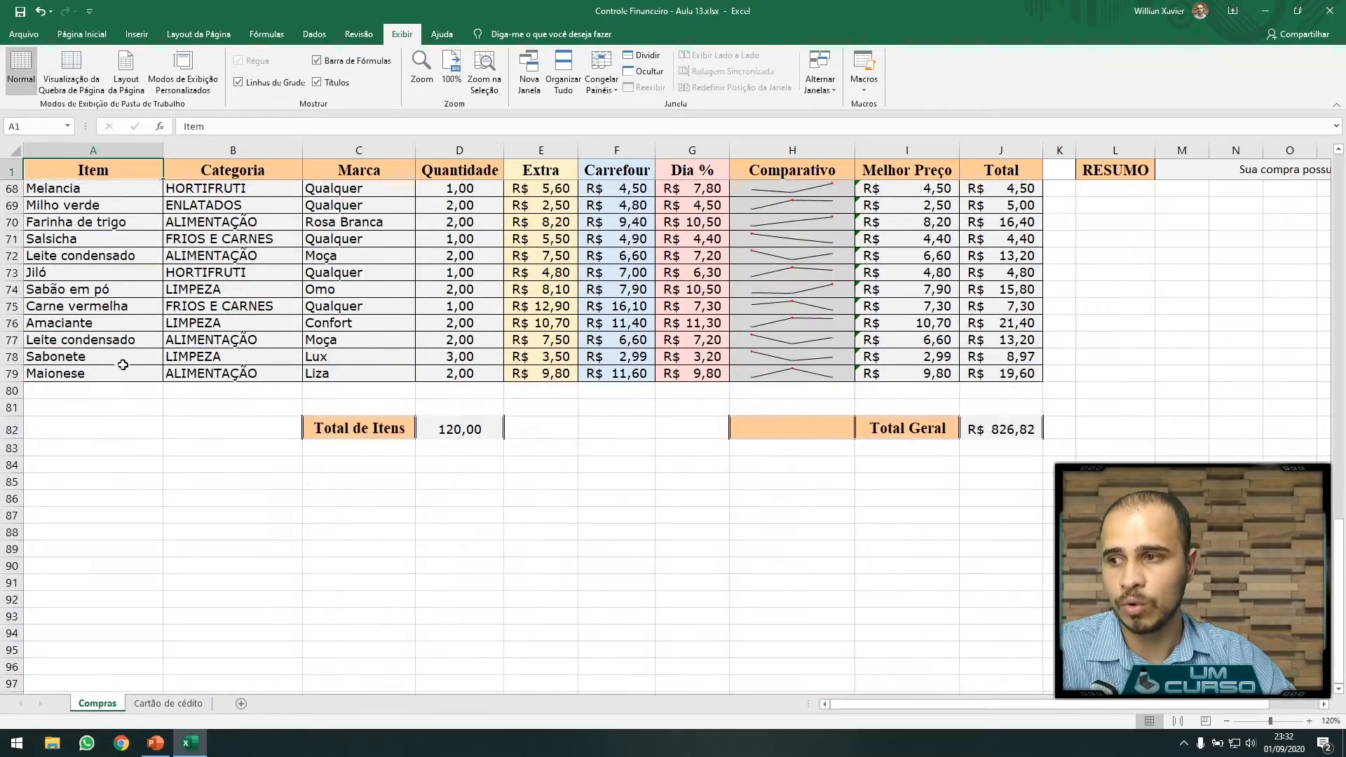
click(118, 150)
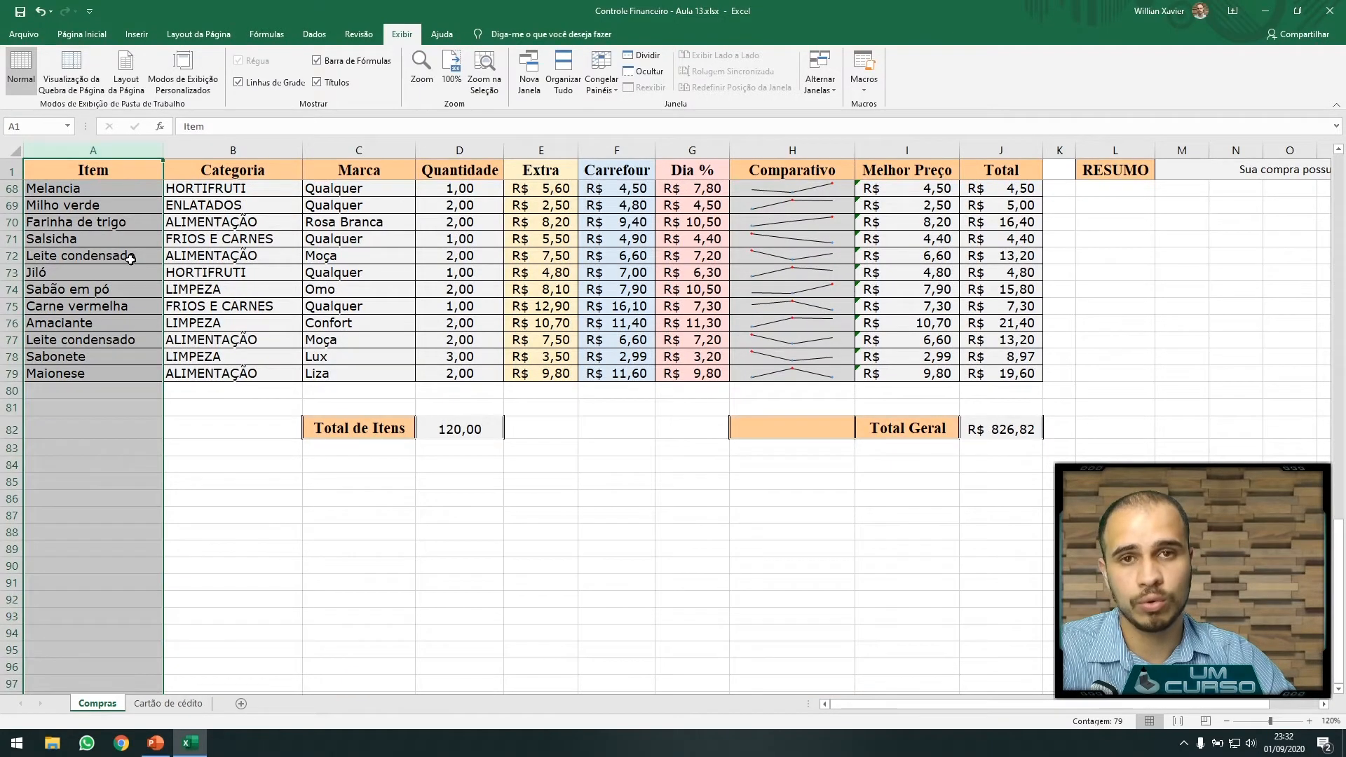
Step: Return to the start of the Compras list with the whole Item column selected and view the conditional formatting options
scroll(143, 346, up, 12)
scroll(143, 346, up, 10)
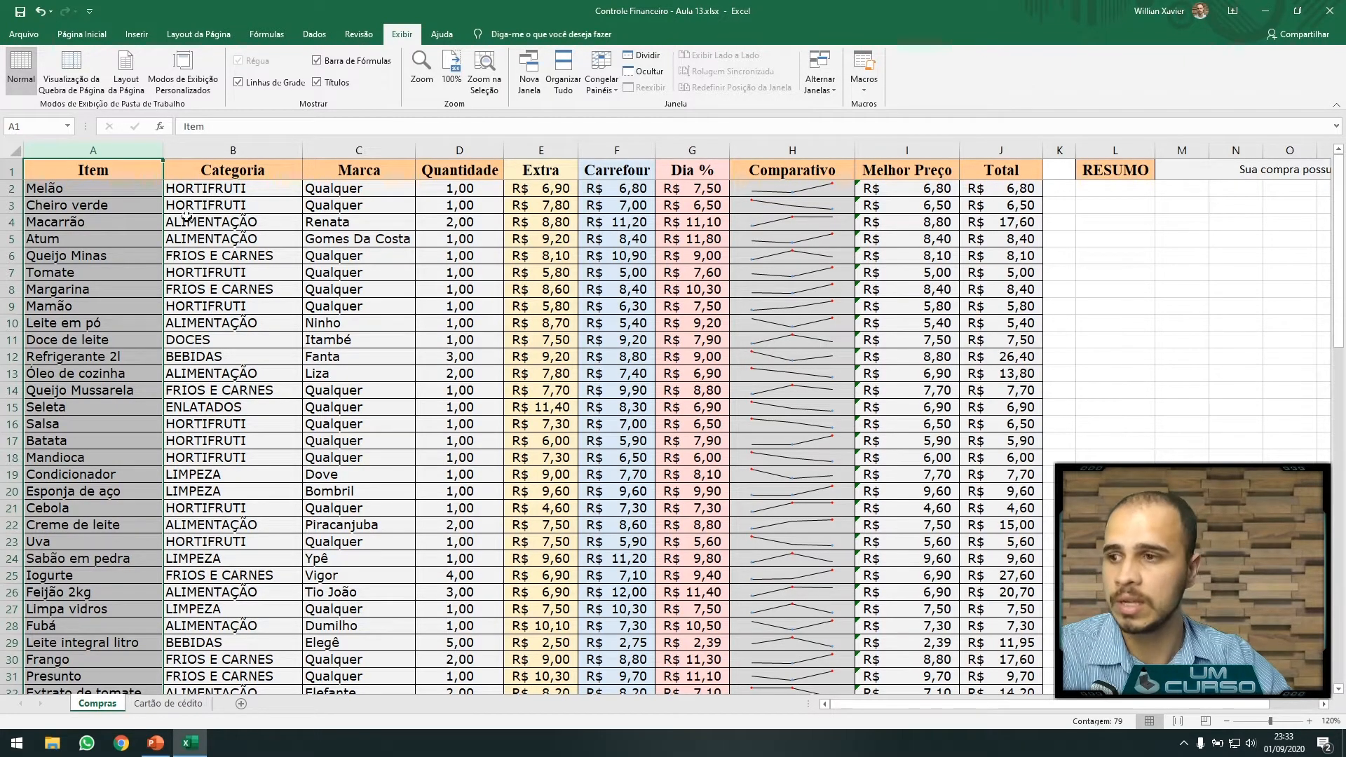
click(179, 150)
click(117, 148)
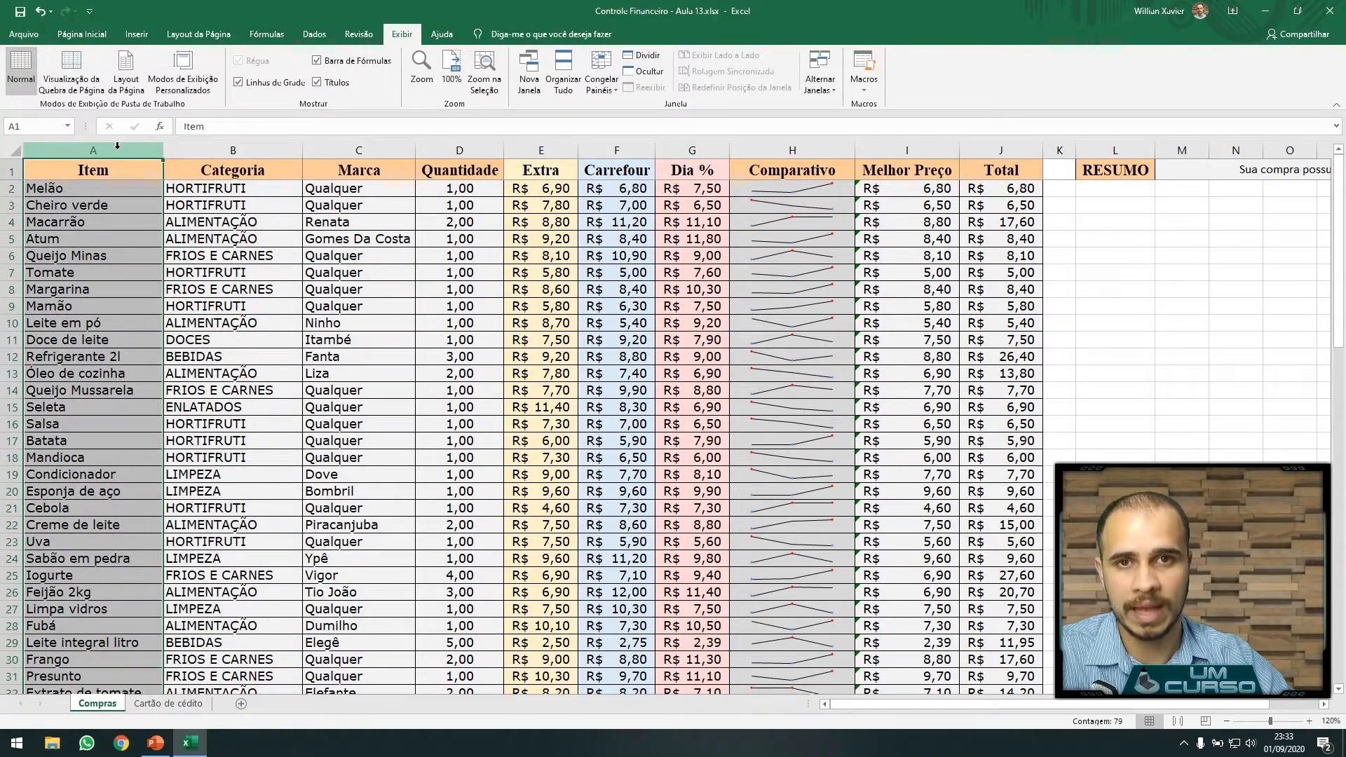
drag(117, 145, 186, 144)
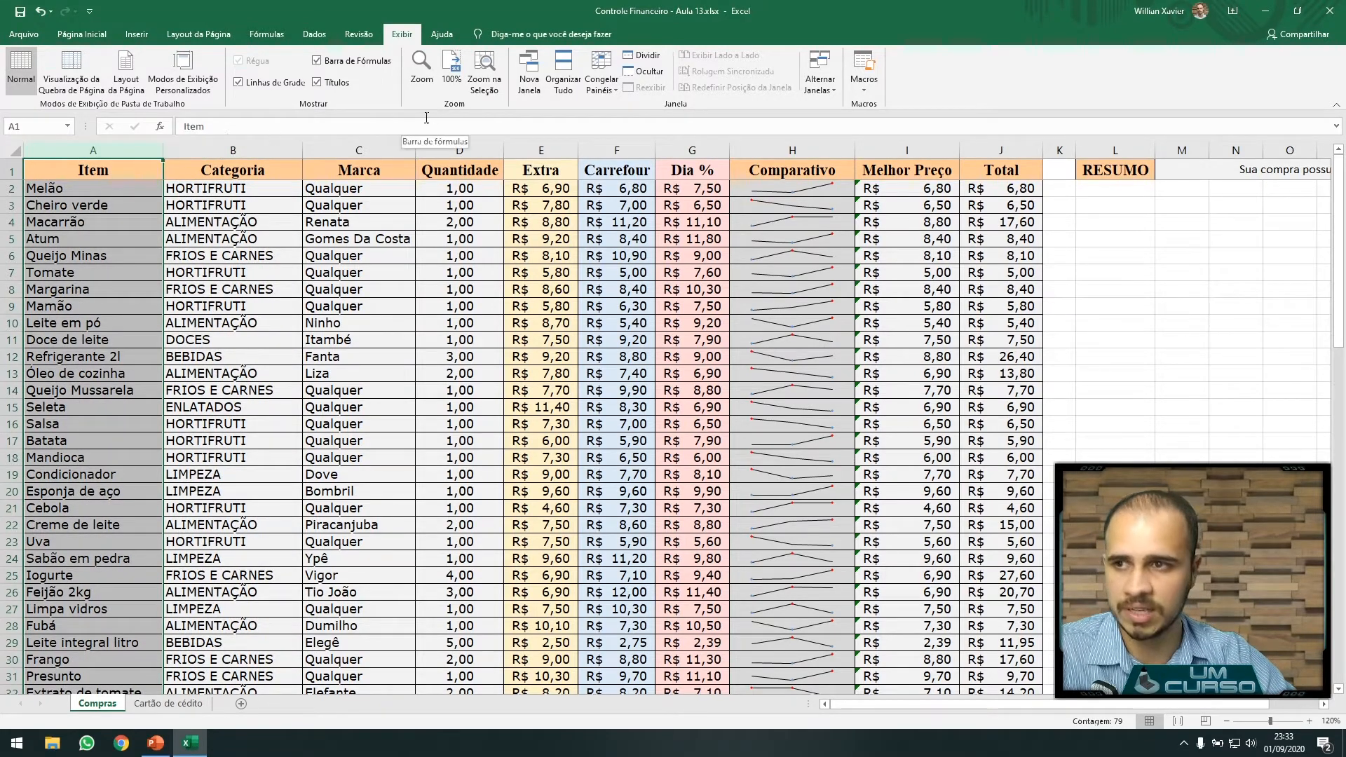
click(70, 33)
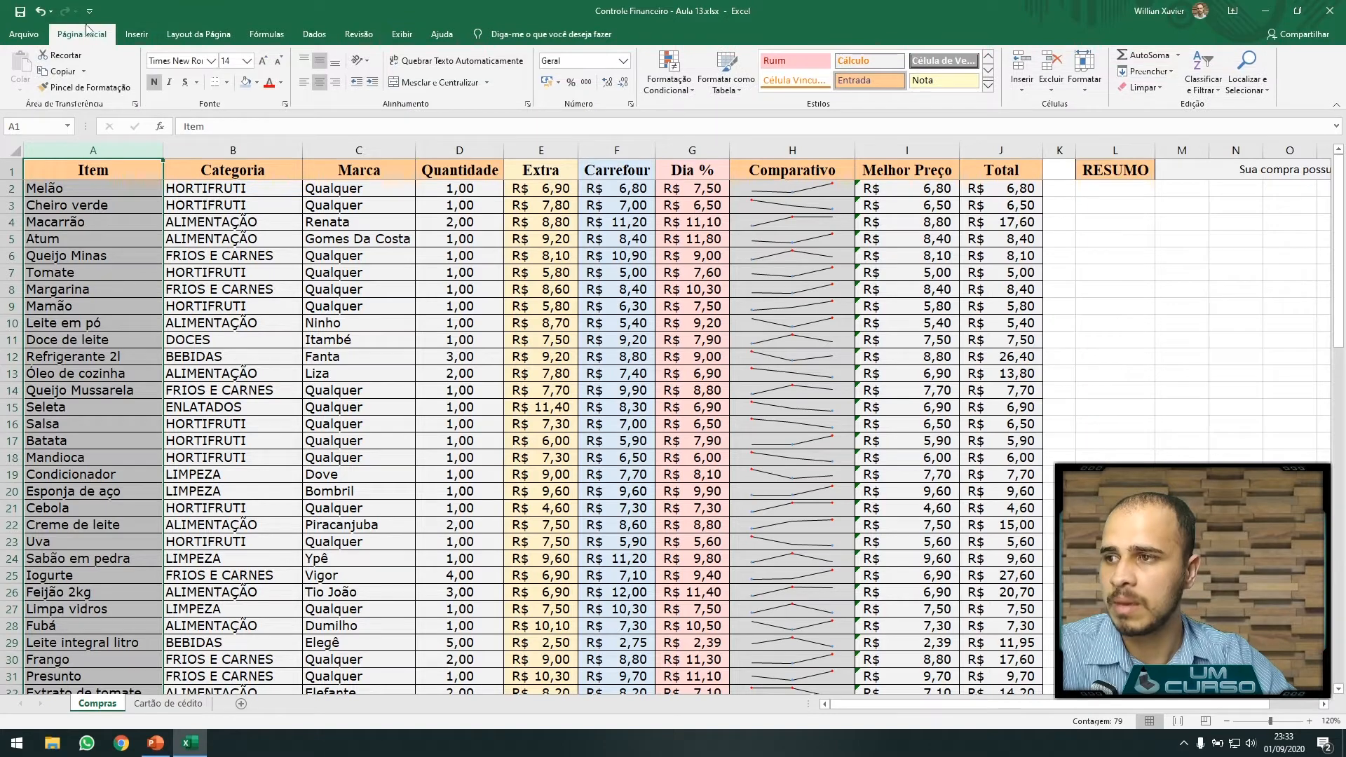
click(678, 91)
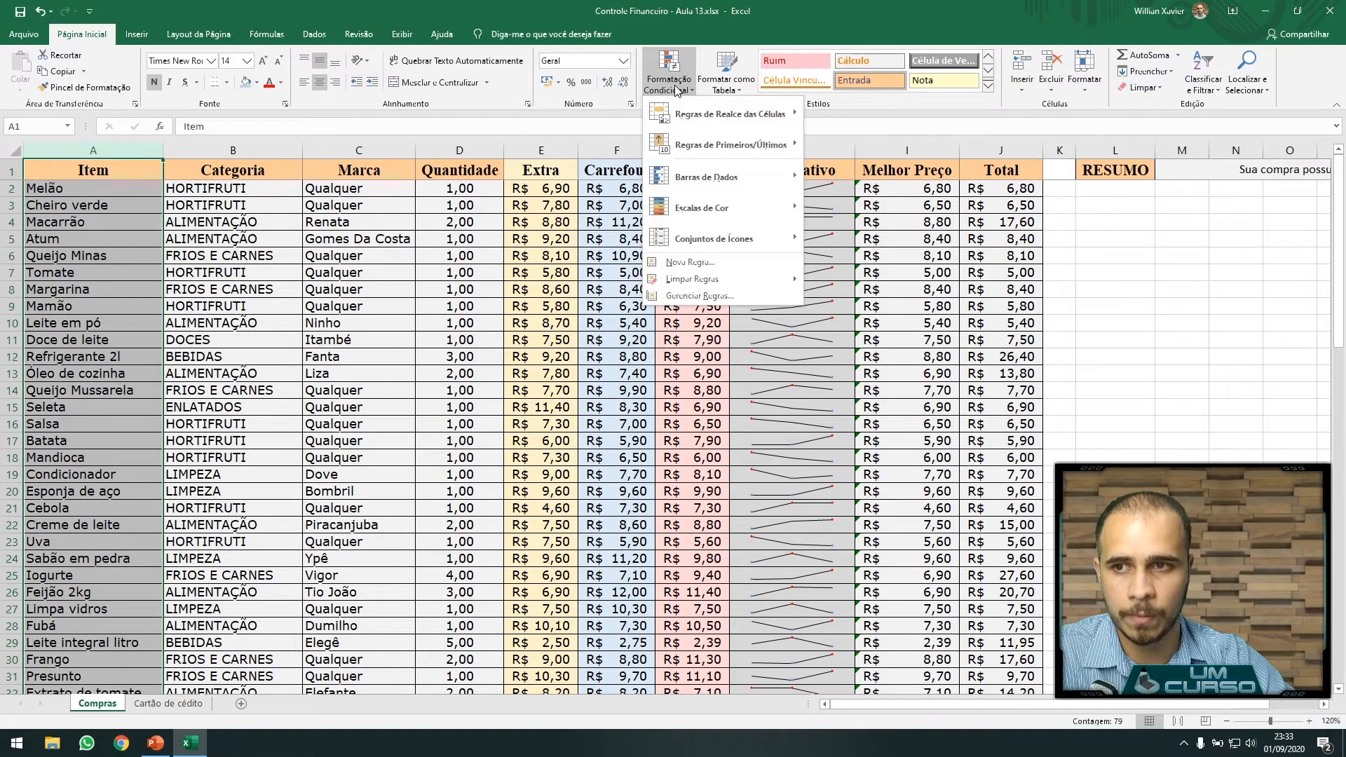
Step: Capture the conditional formatting options in a screenshot, mark Regras de Realce das Células with a red arrow, and discard the capture
key(Print)
mouse_move(624, 39)
mouse_down()
mouse_move(684, 267)
mouse_move(851, 348)
mouse_up()
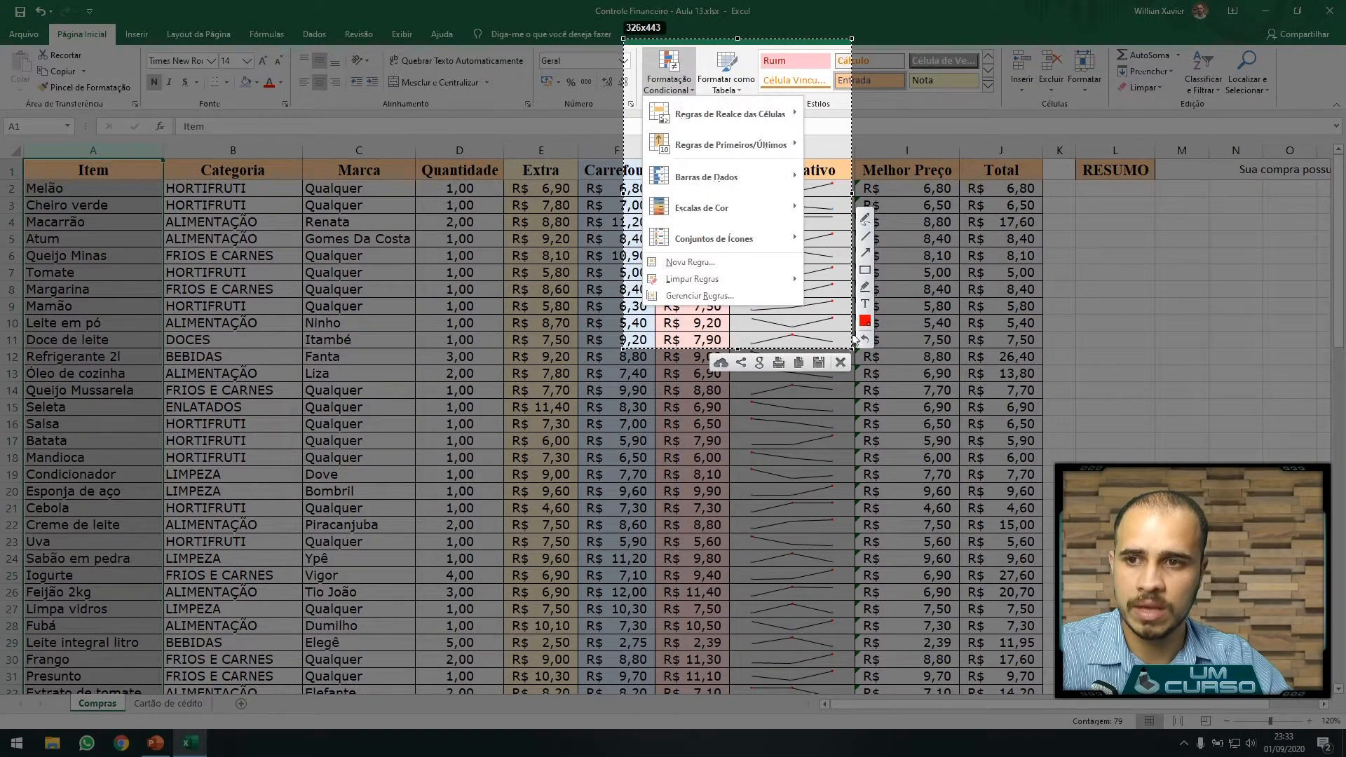
click(867, 254)
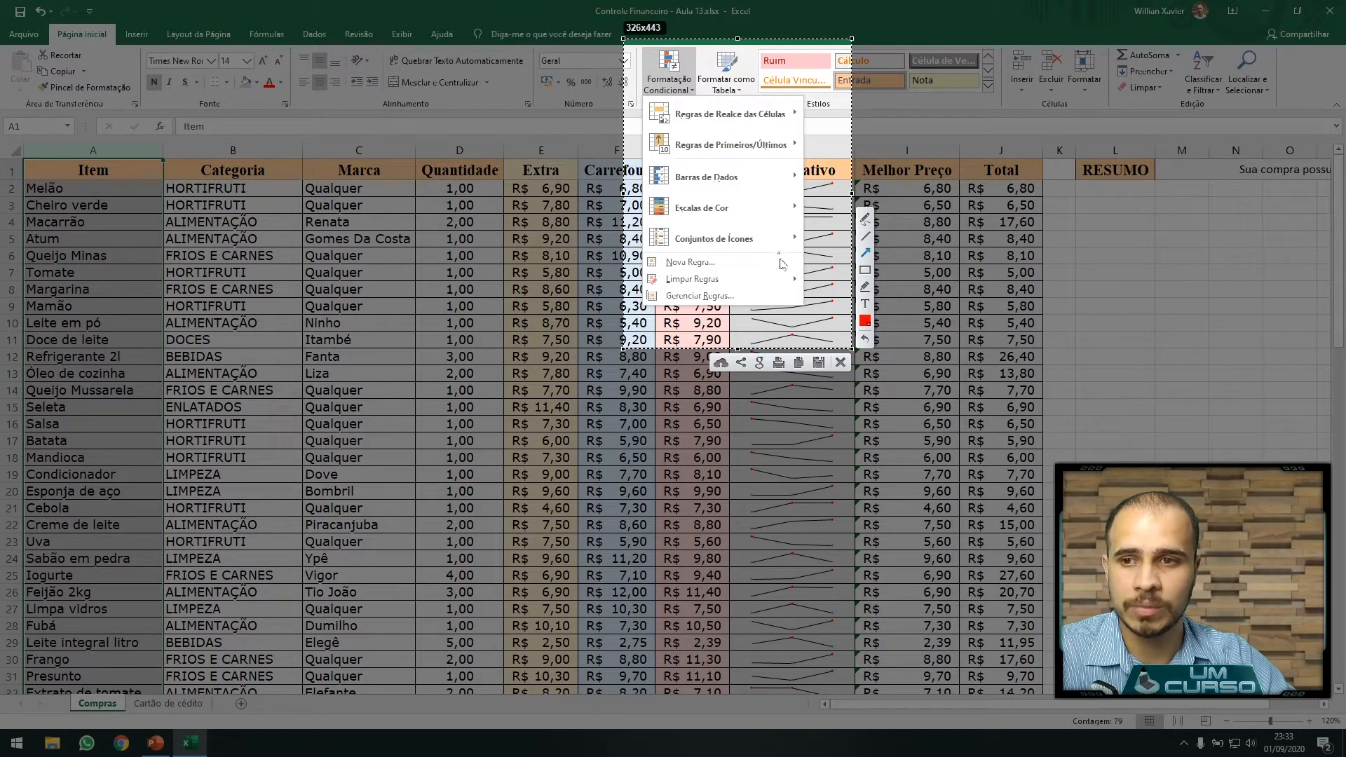
drag(797, 326, 745, 128)
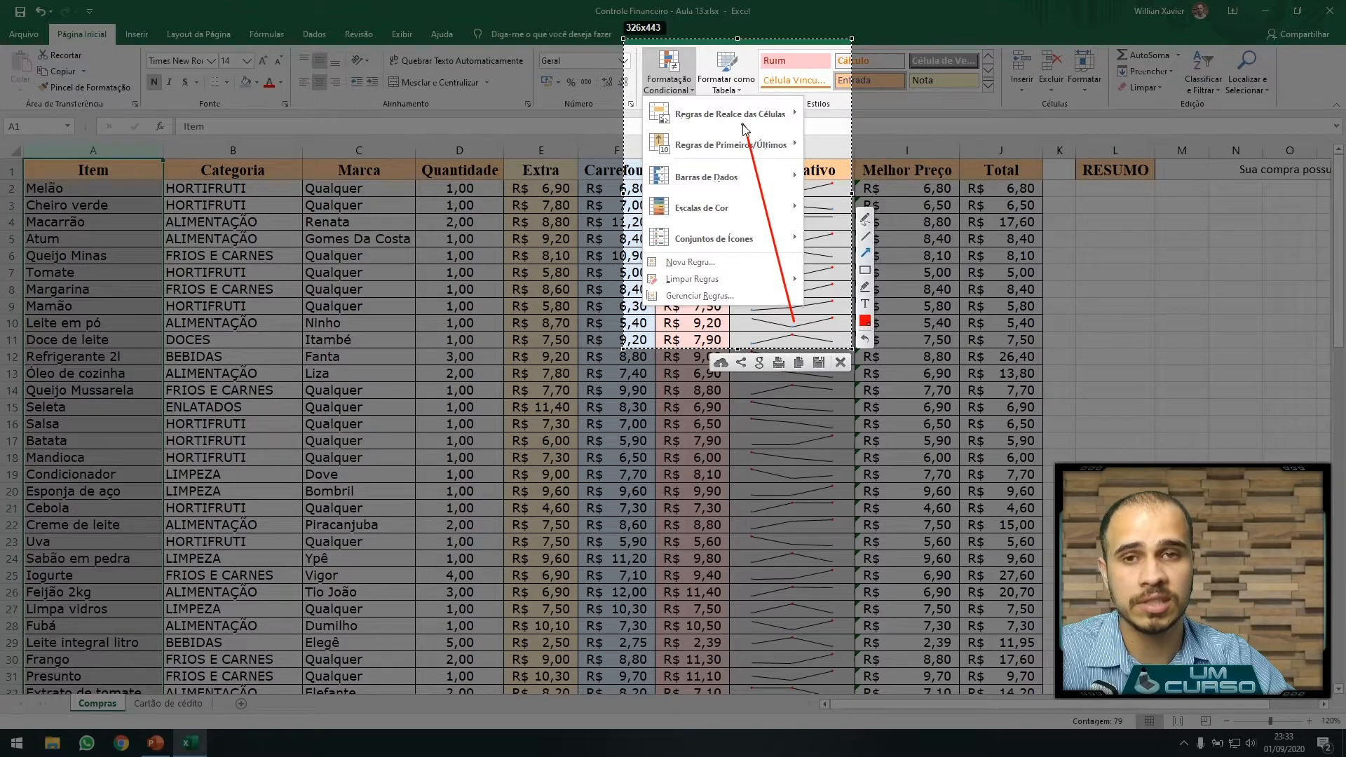
key(Escape)
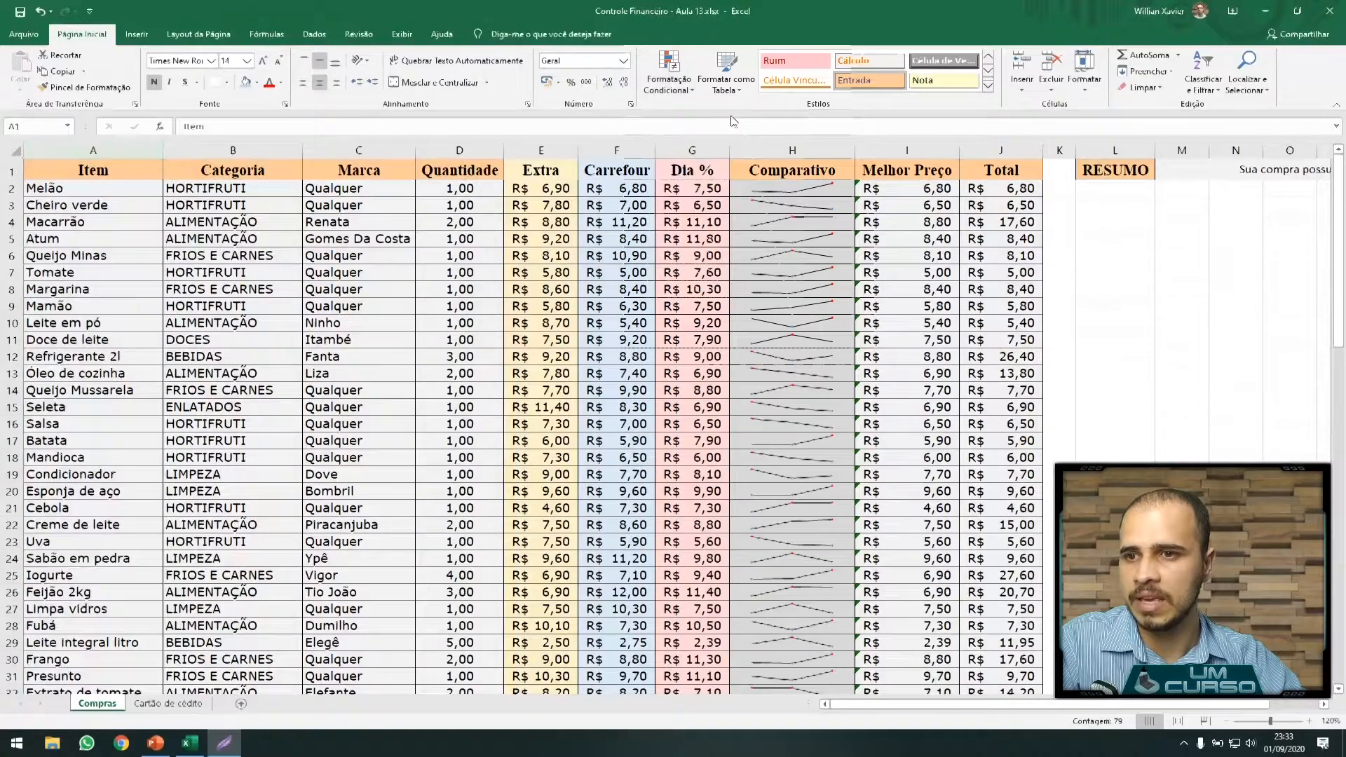
Step: Apply a duplicate values highlight rule to the Item column with light red fill and dark red text
click(689, 87)
mouse_move(691, 114)
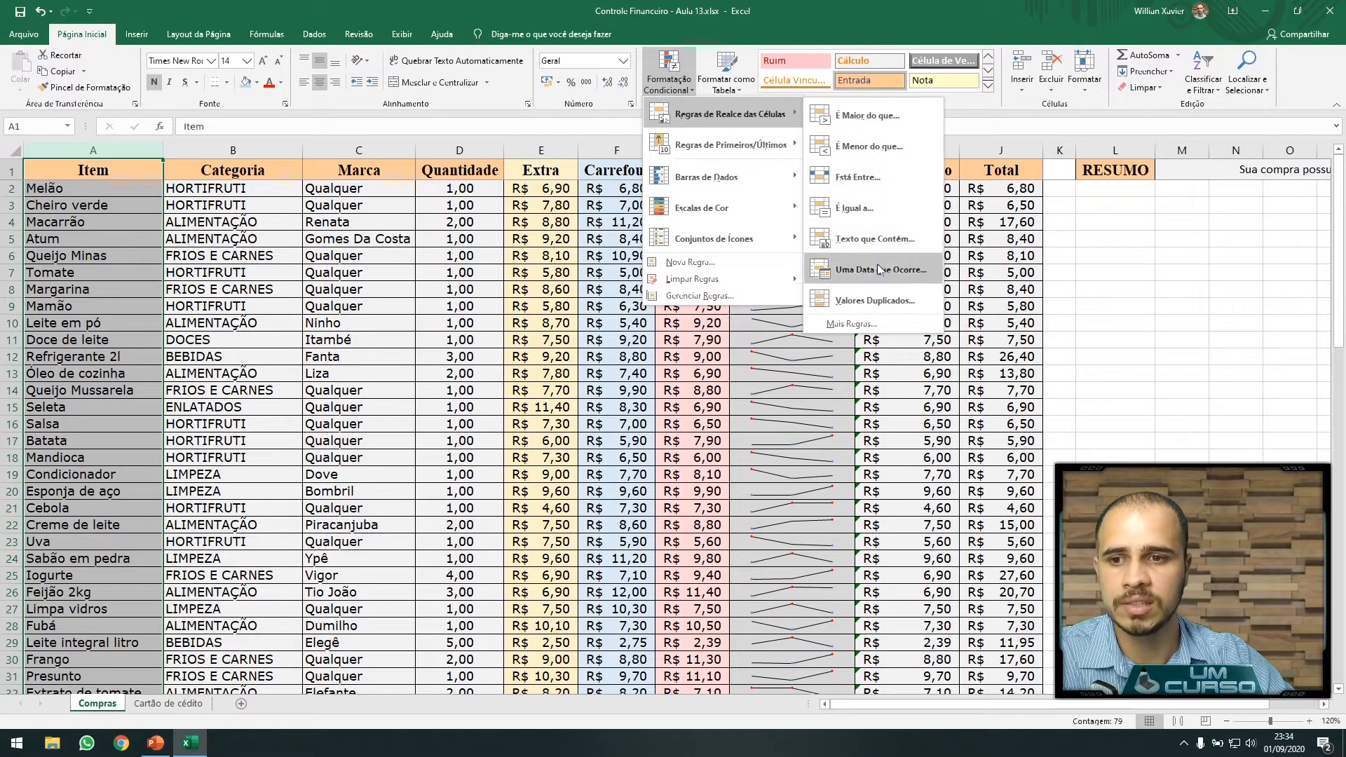
click(876, 300)
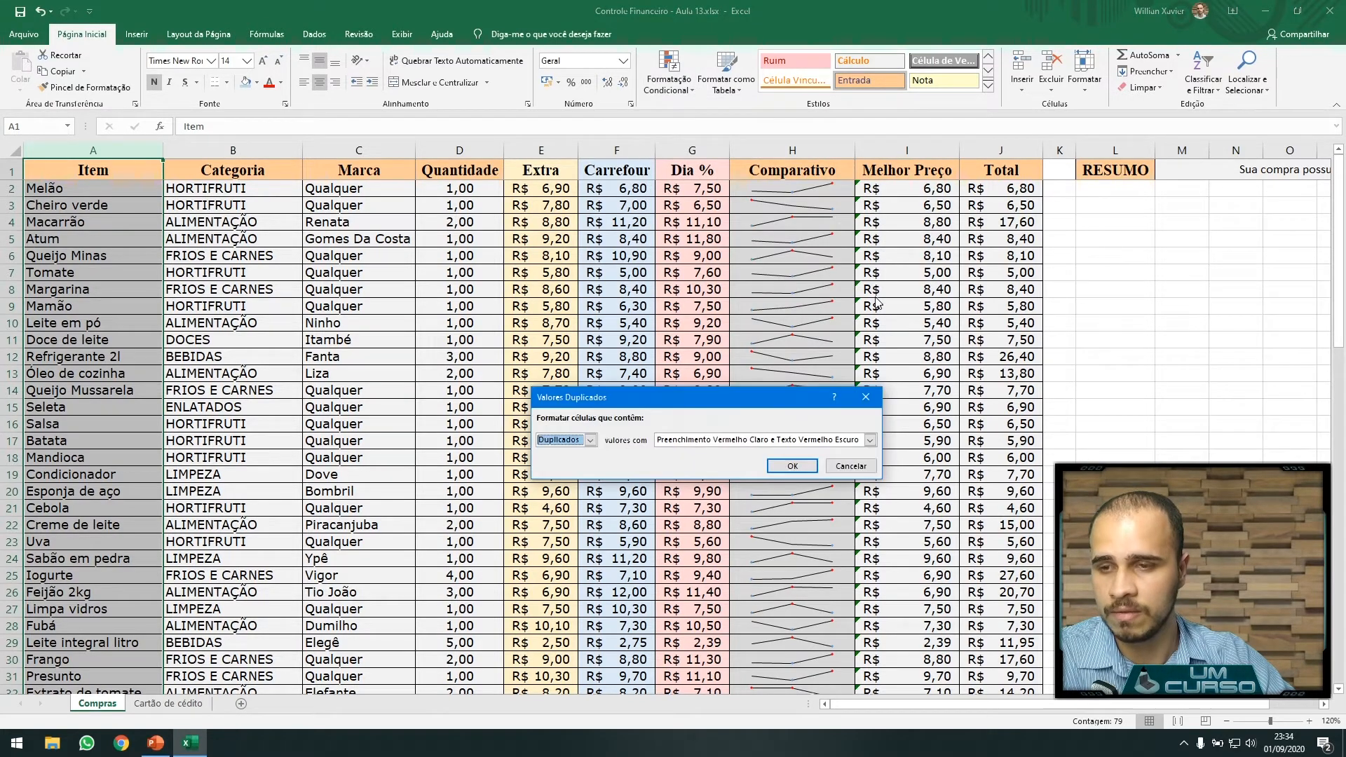
drag(748, 399, 846, 281)
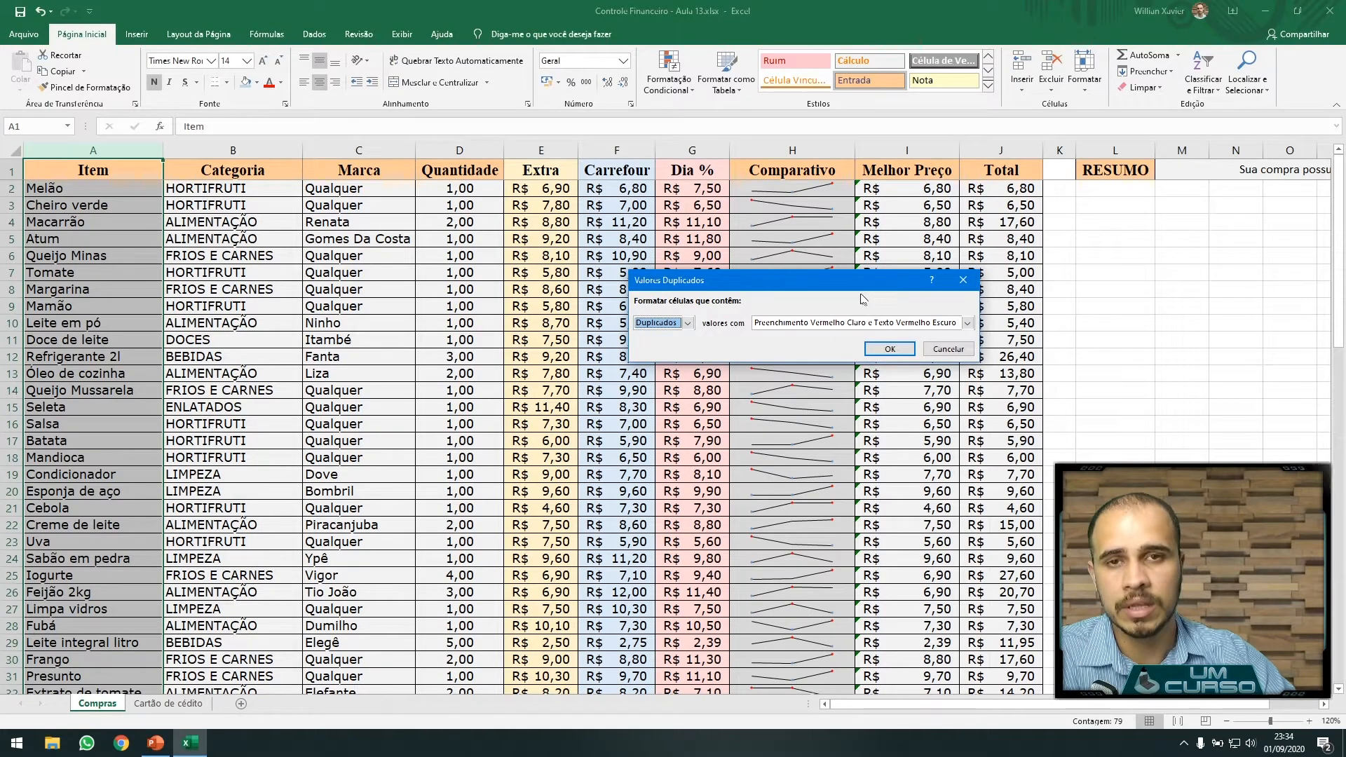
click(892, 348)
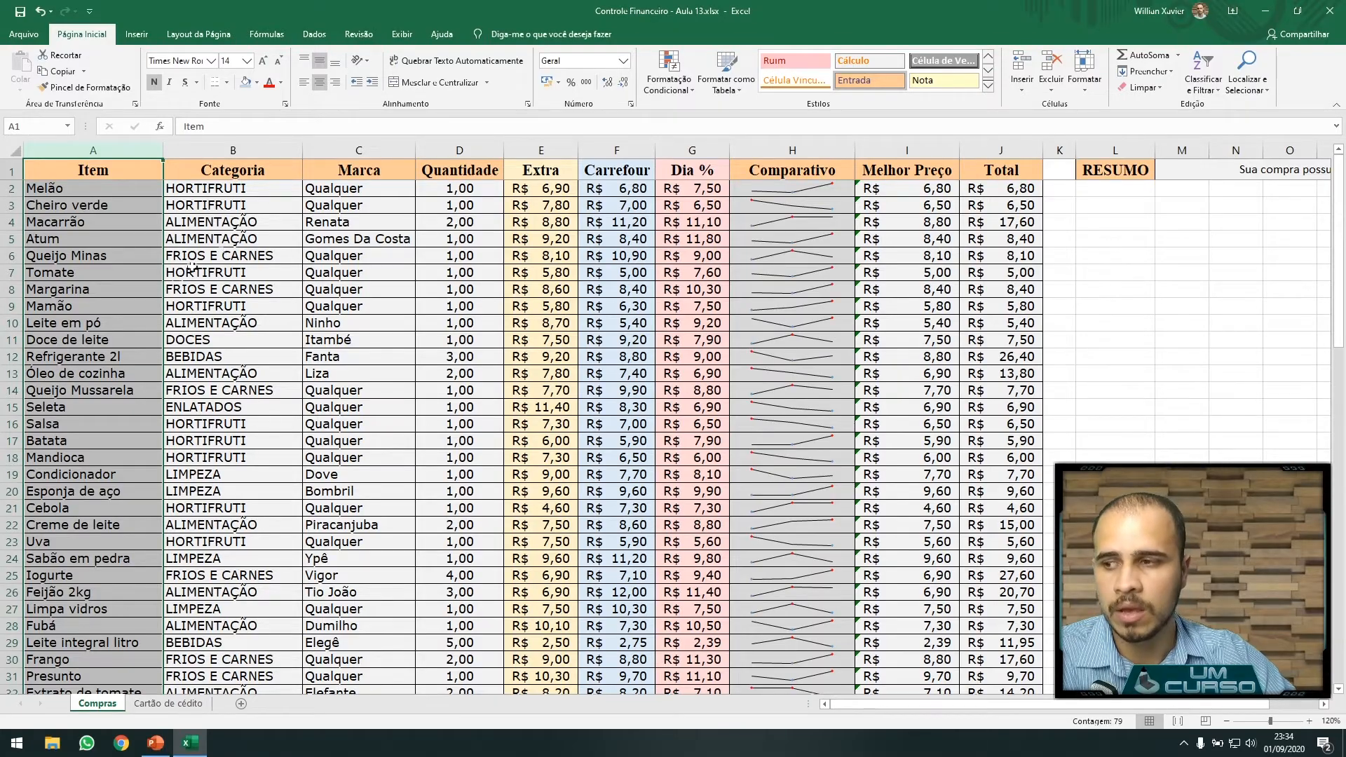
Step: Examine the highlighted duplicates in the Item column, selecting the first Açucar entry and the first Leite condensado entry across to Total
scroll(221, 253, down, 4)
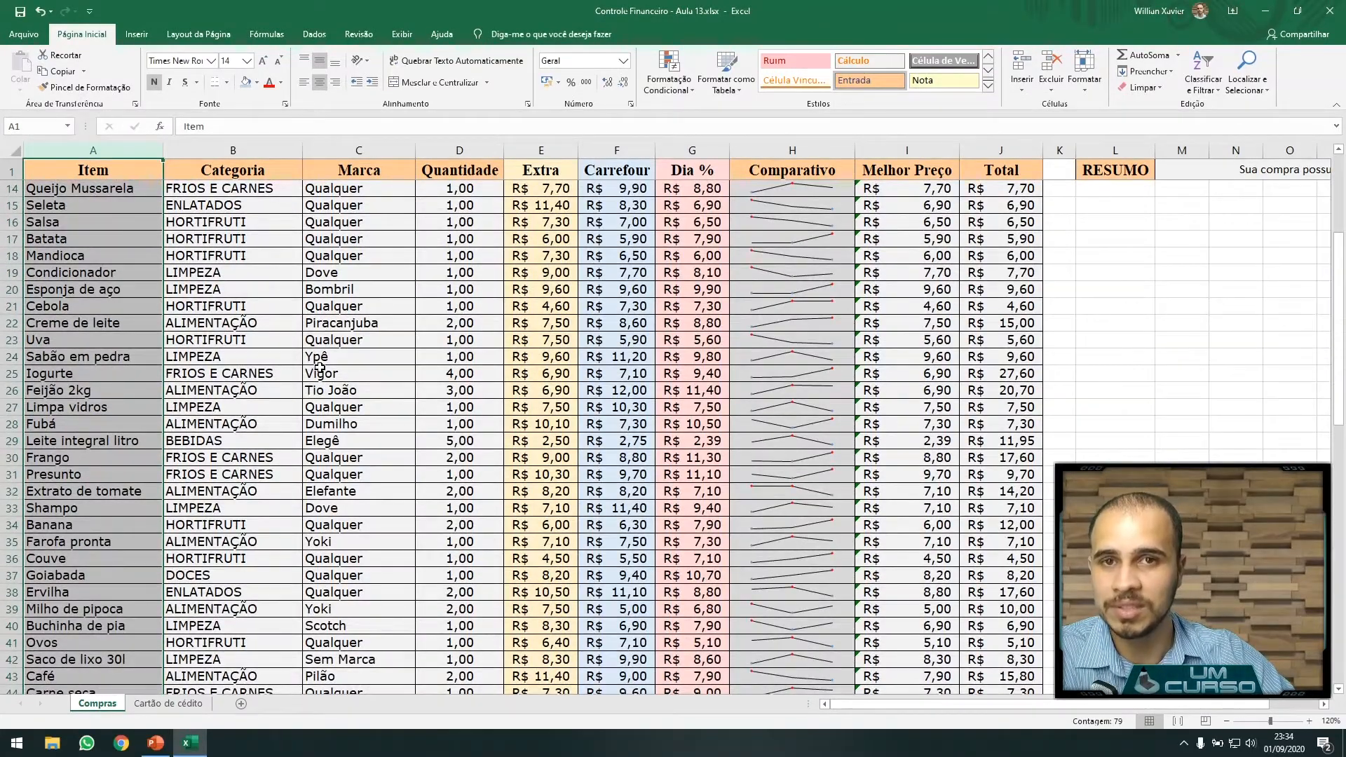
scroll(320, 365, down, 11)
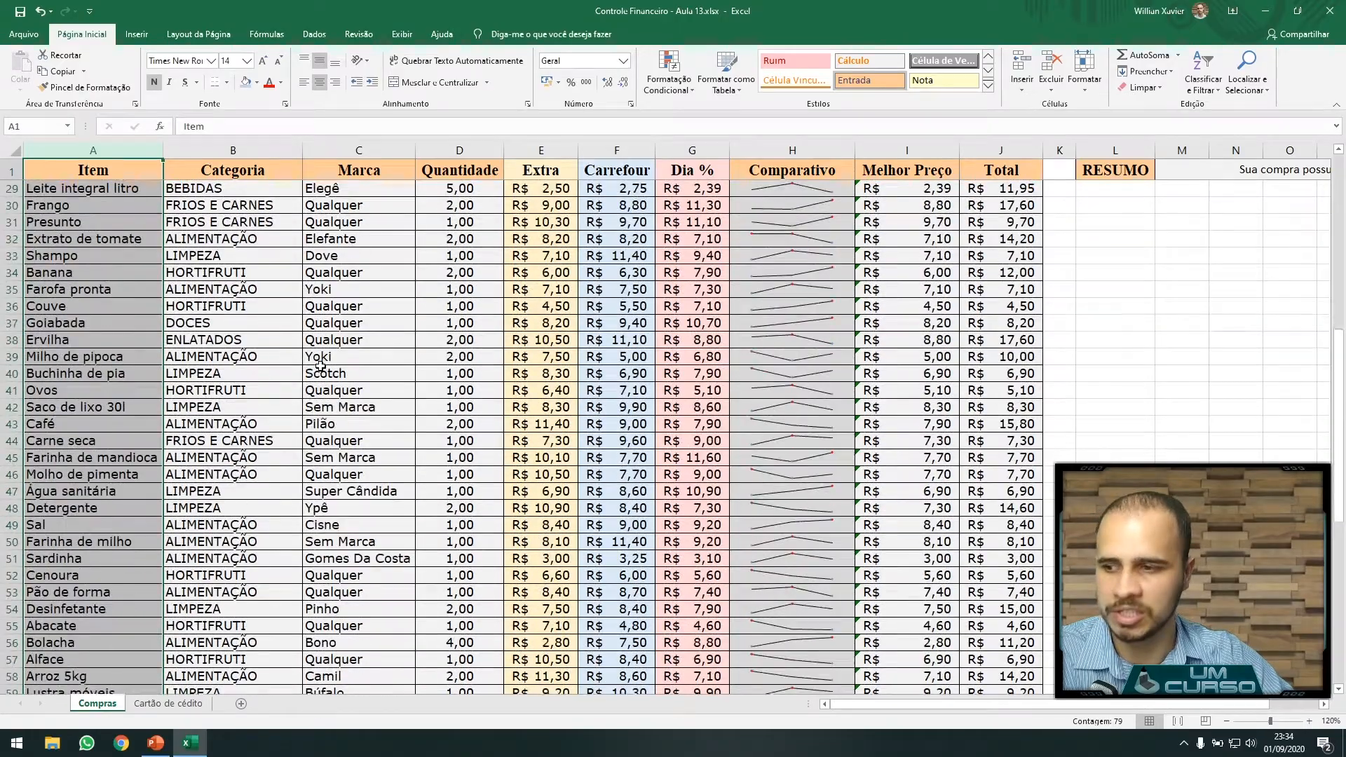
scroll(120, 373, down, 2)
click(351, 393)
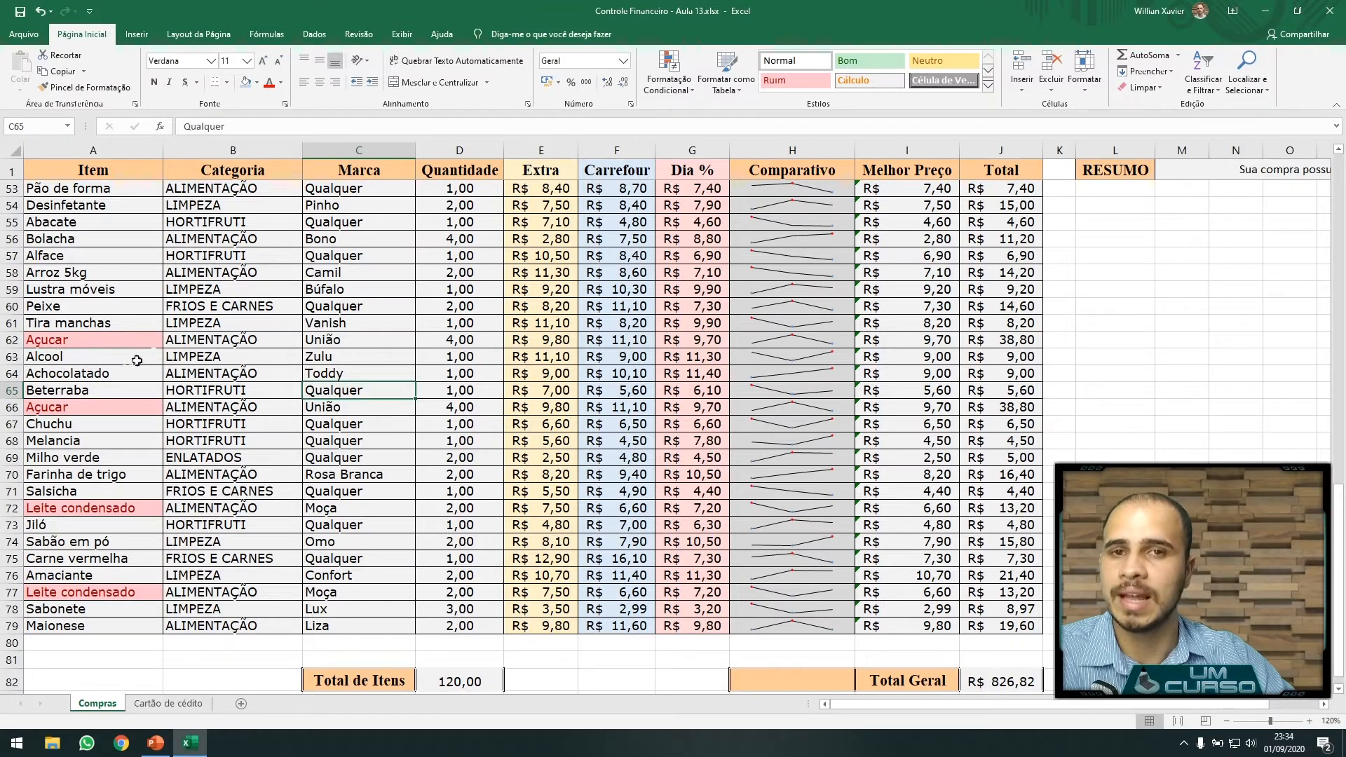
drag(53, 339, 996, 339)
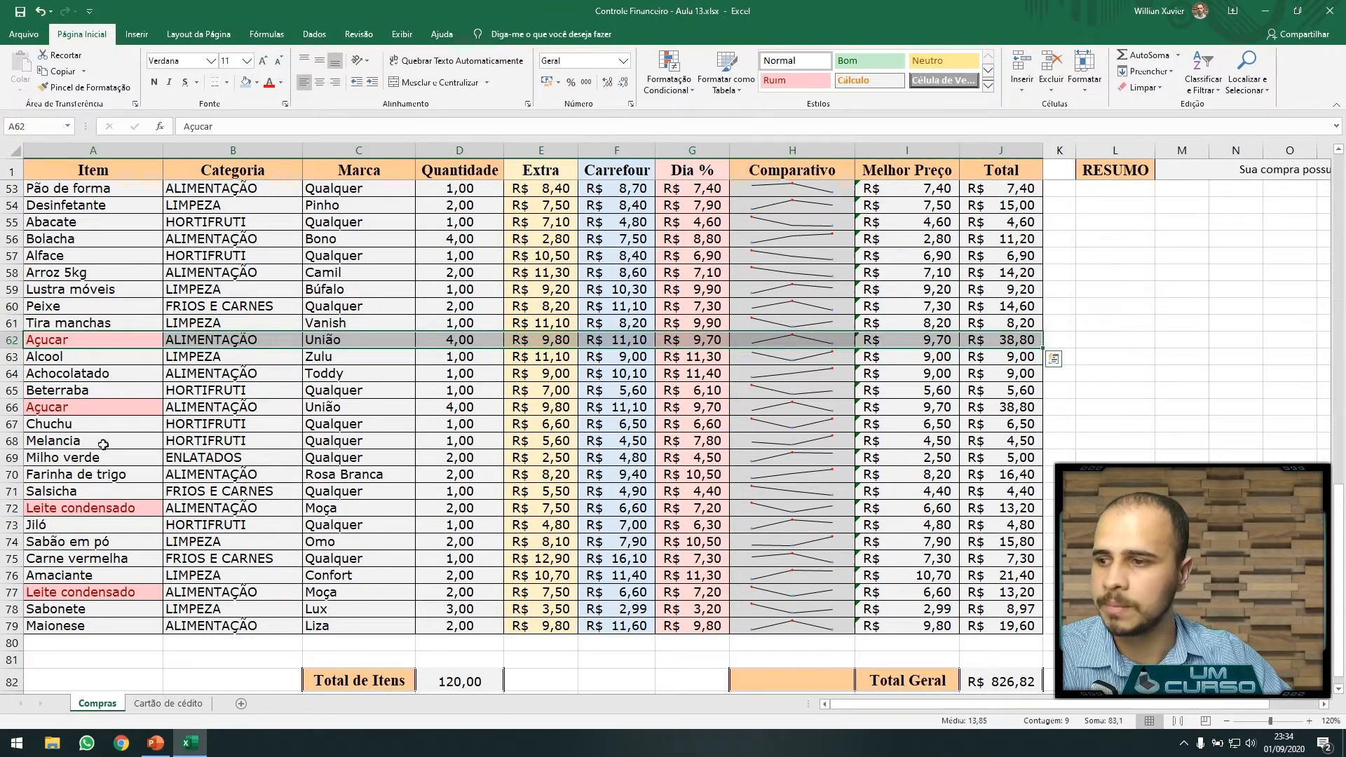
click(42, 508)
drag(211, 505, 1009, 508)
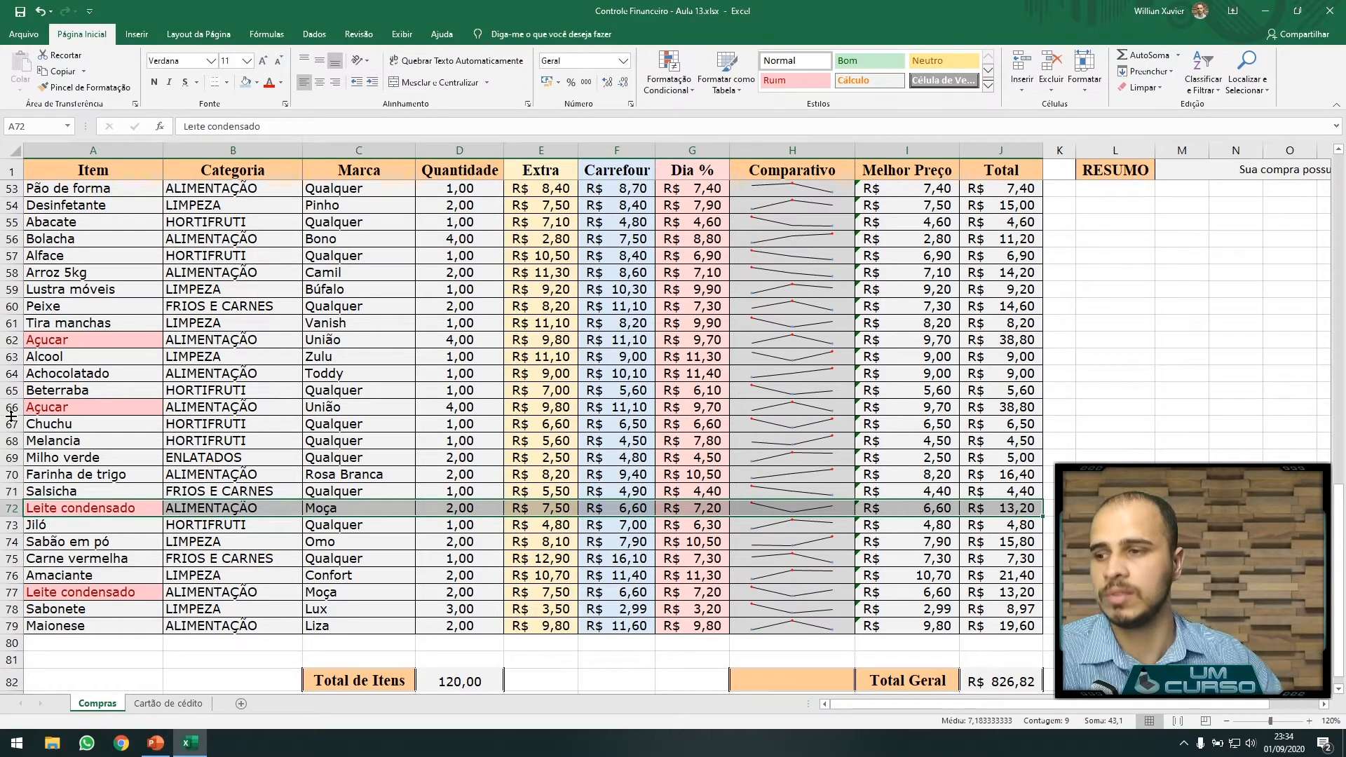
Step: Delete the second Açucar row, row 66, and the first Leite condensado row from the list
click(11, 391)
right_click(13, 395)
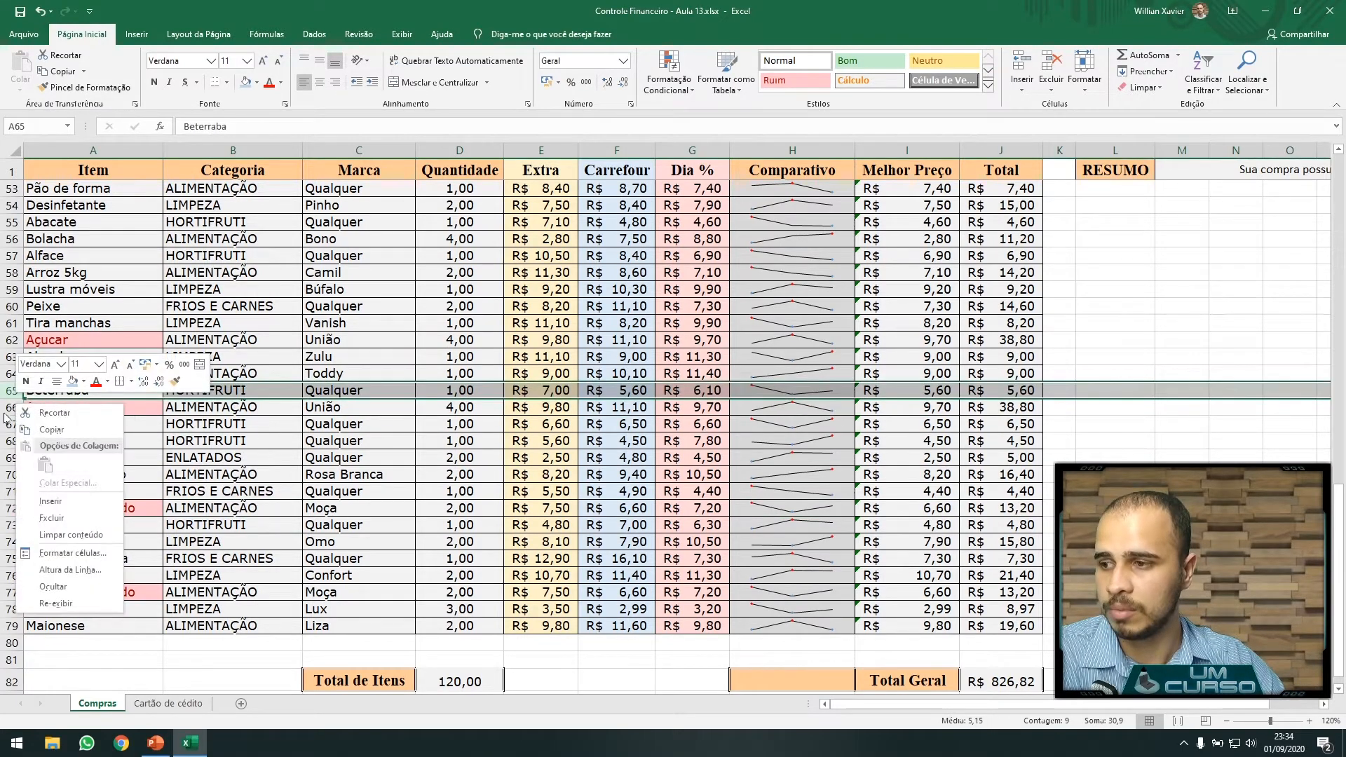
right_click(9, 411)
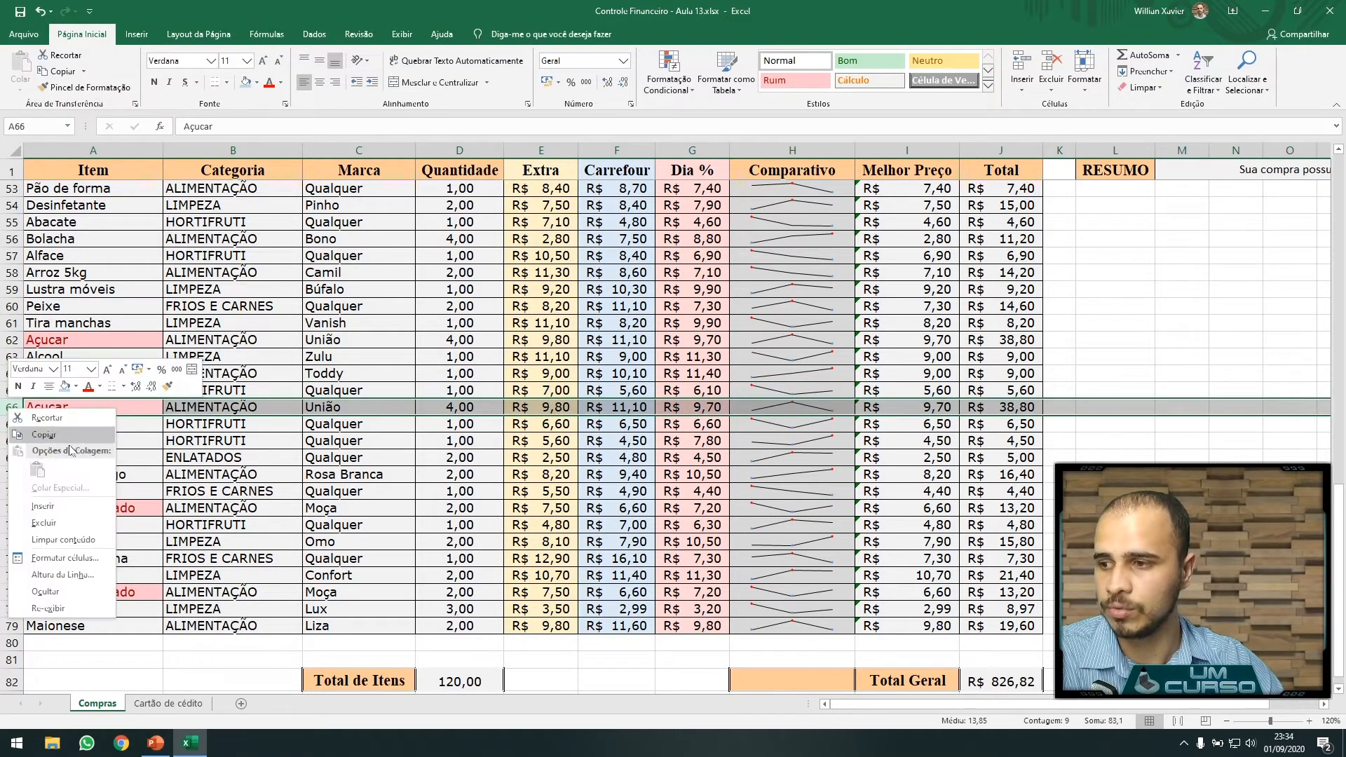
click(43, 522)
click(12, 492)
right_click(12, 492)
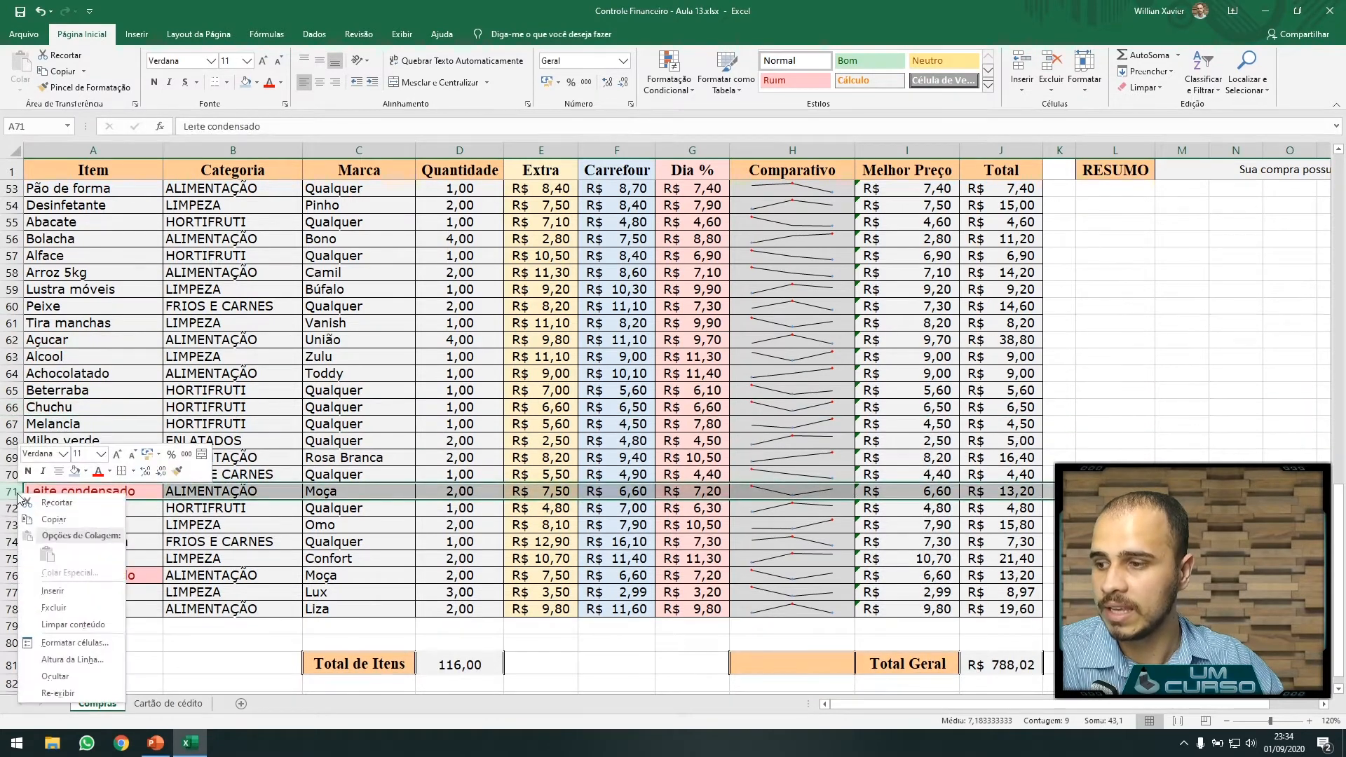
click(82, 612)
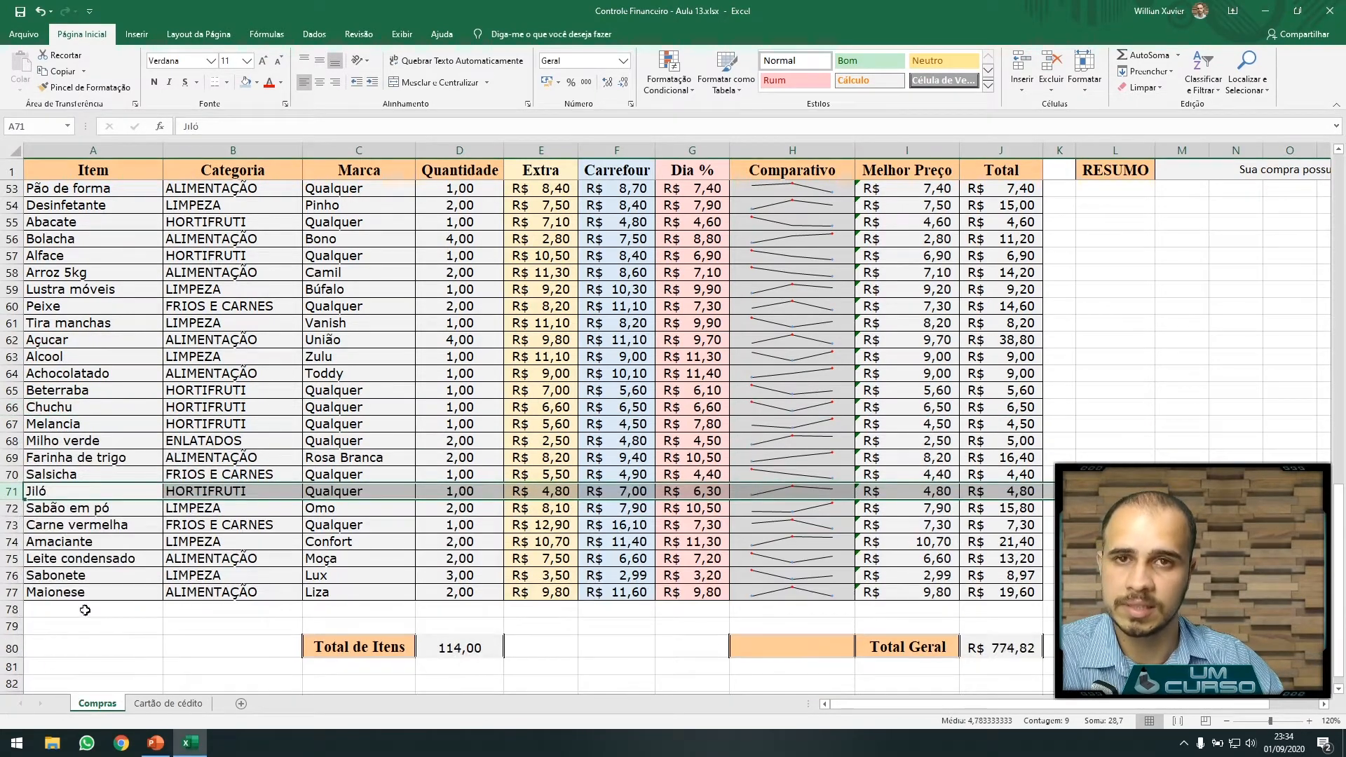
Step: Test the duplicate rule by entering Açucar in cell A78, and clear the cell again
click(69, 611)
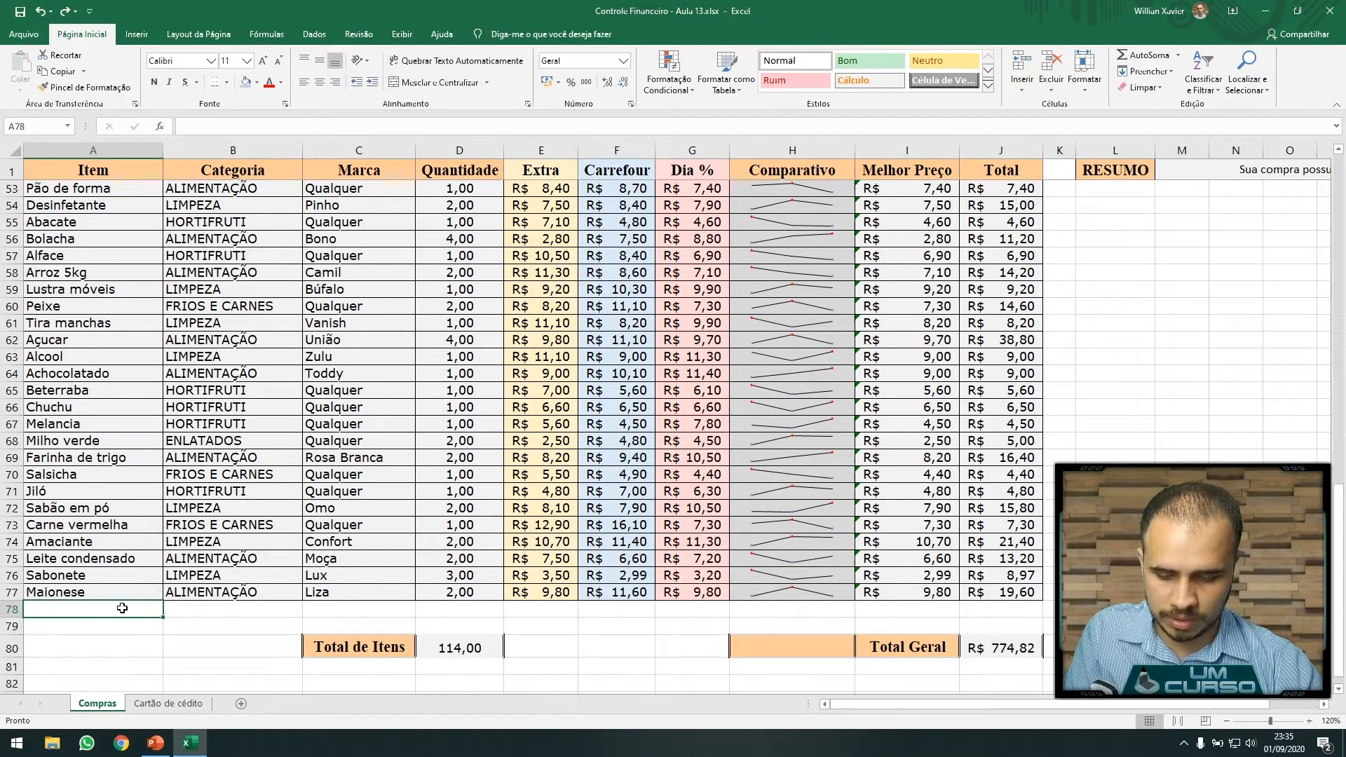
text(Açucar)
key(Return)
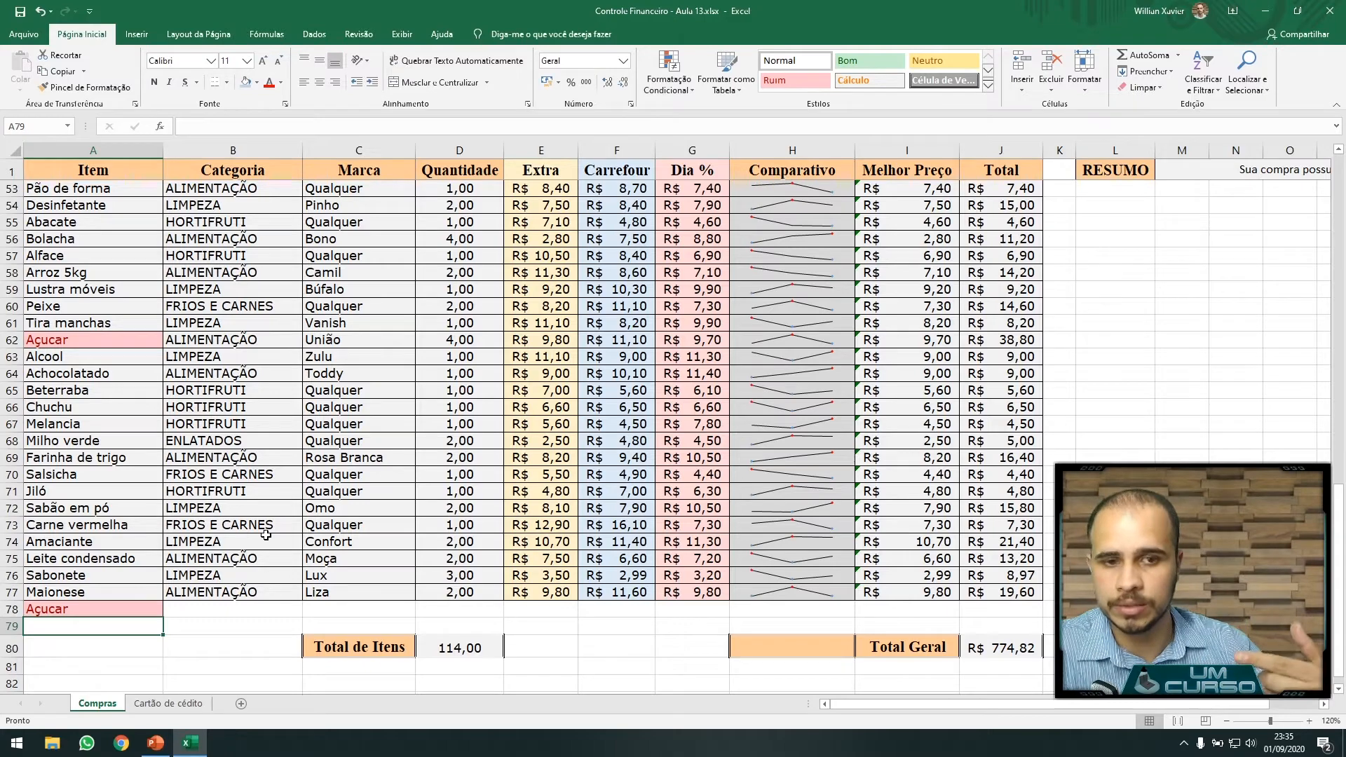
click(94, 607)
key(Delete)
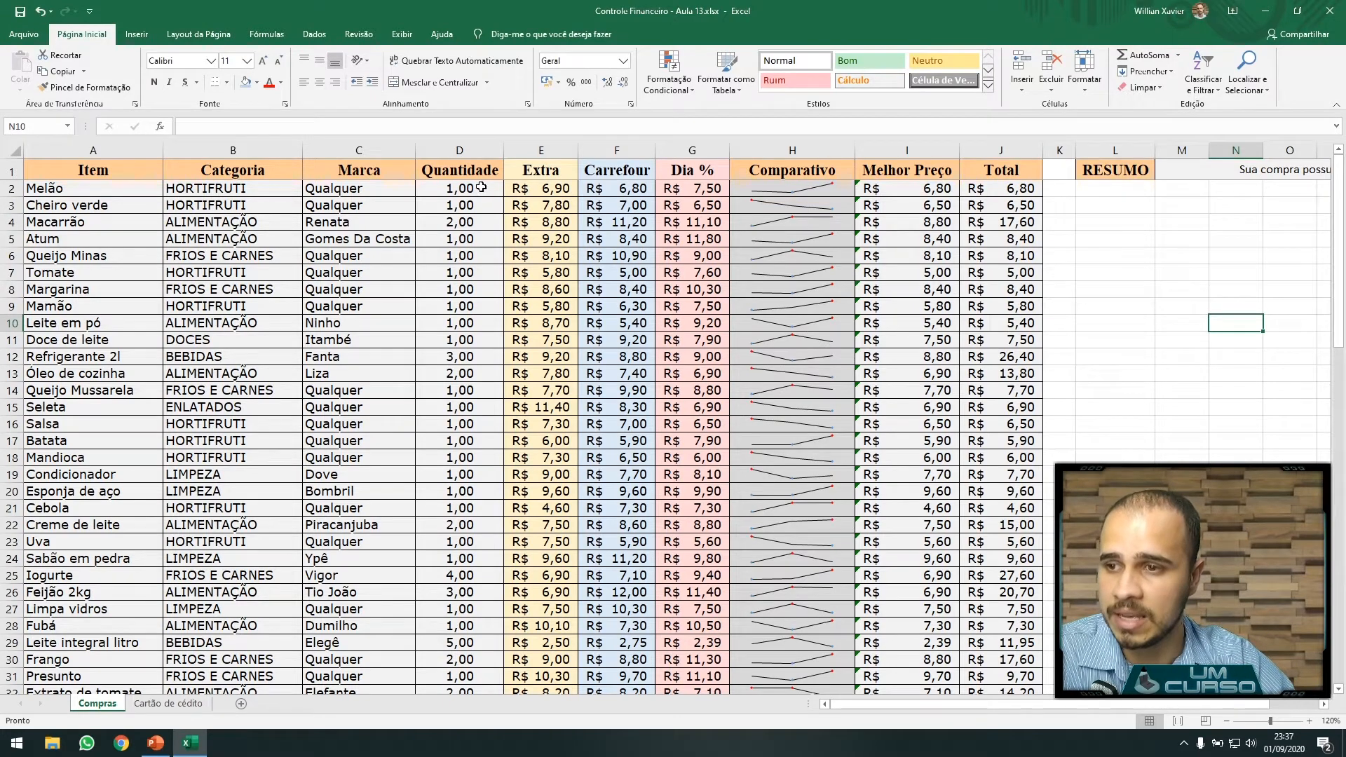
Step: Highlight the Quantidade values in D2:D77 that are greater than 3 with light red fill and dark red text, and review the column
click(476, 223)
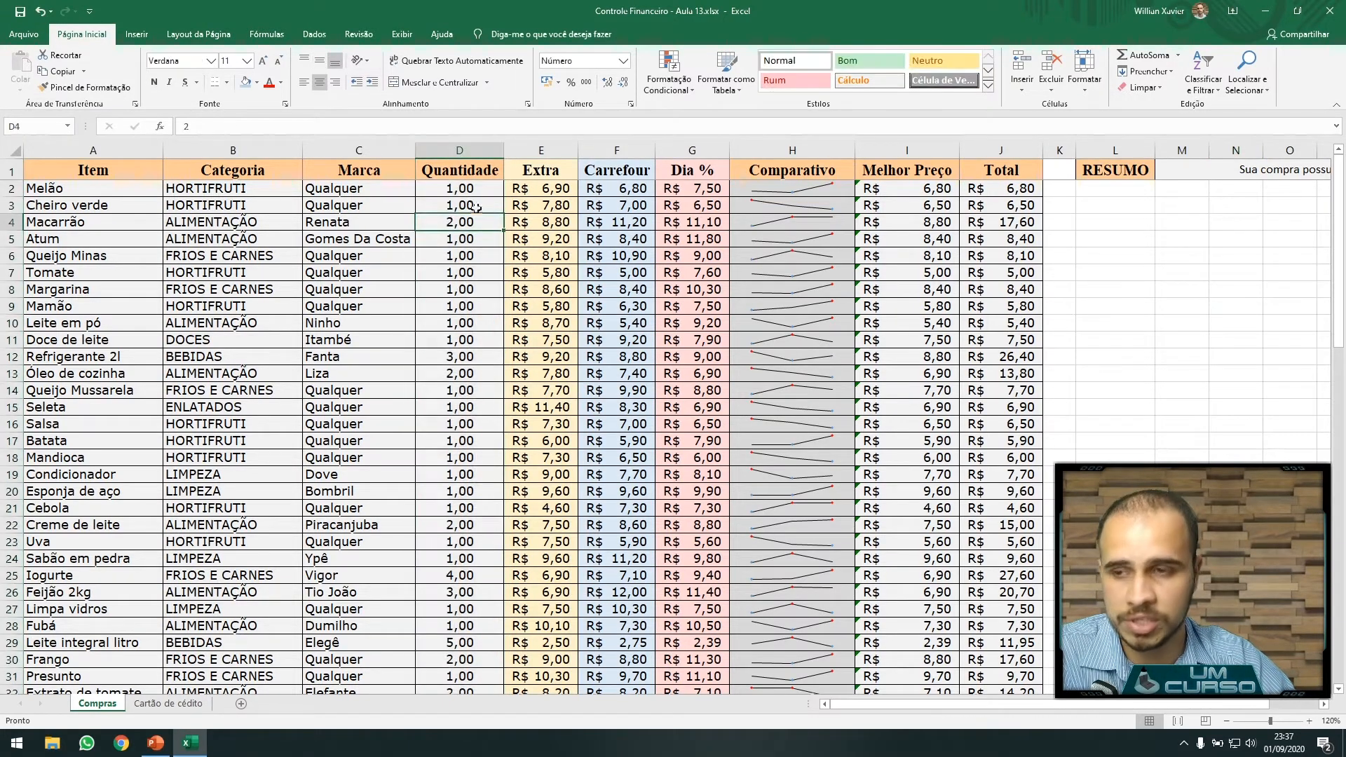
drag(474, 186, 463, 663)
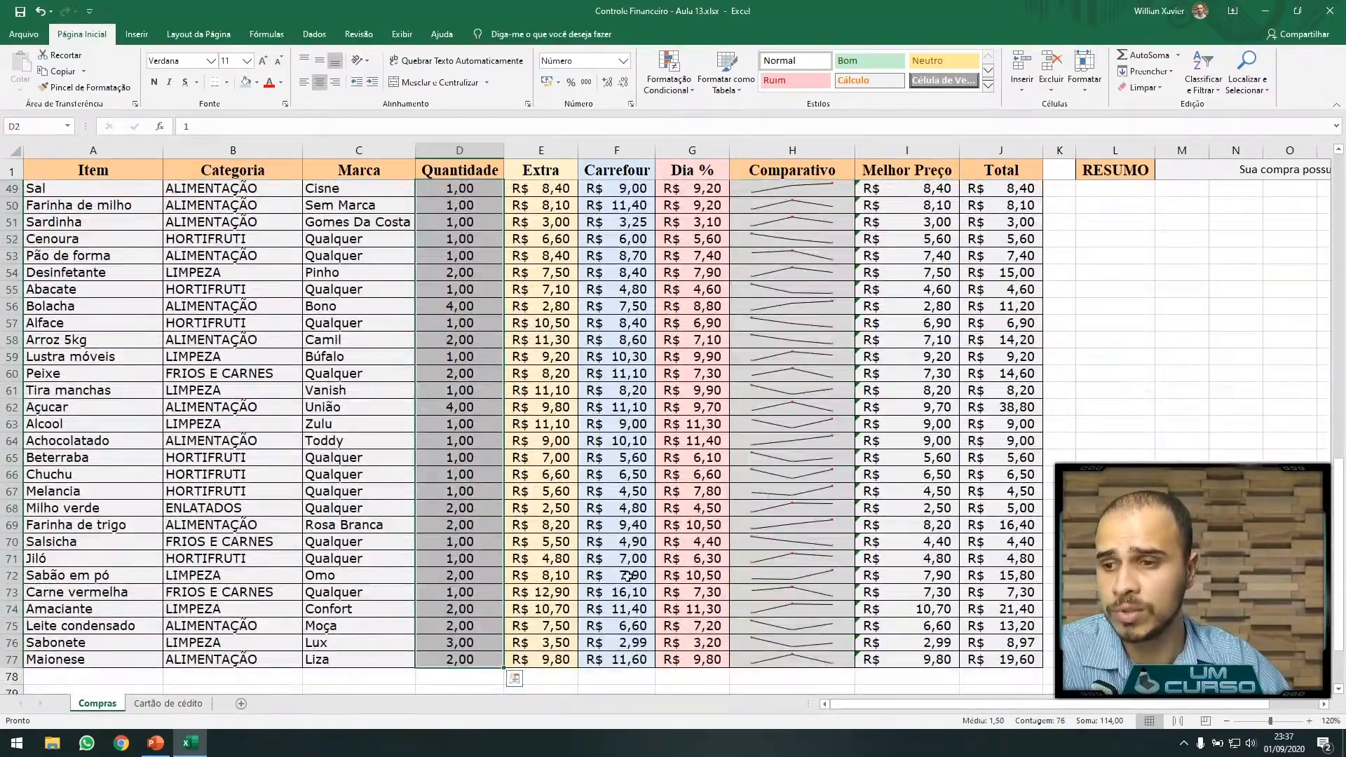
scroll(672, 533, up, 5)
scroll(672, 533, up, 11)
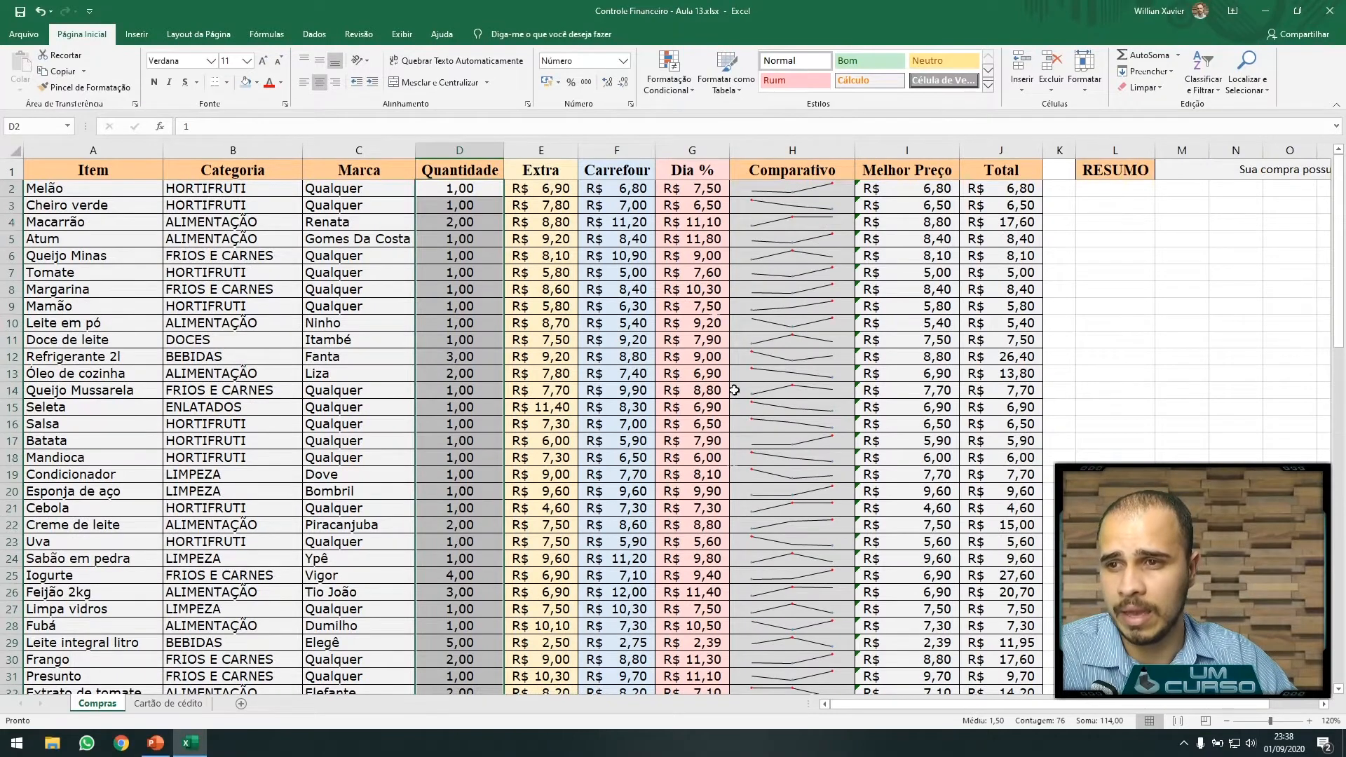
click(688, 91)
mouse_move(696, 109)
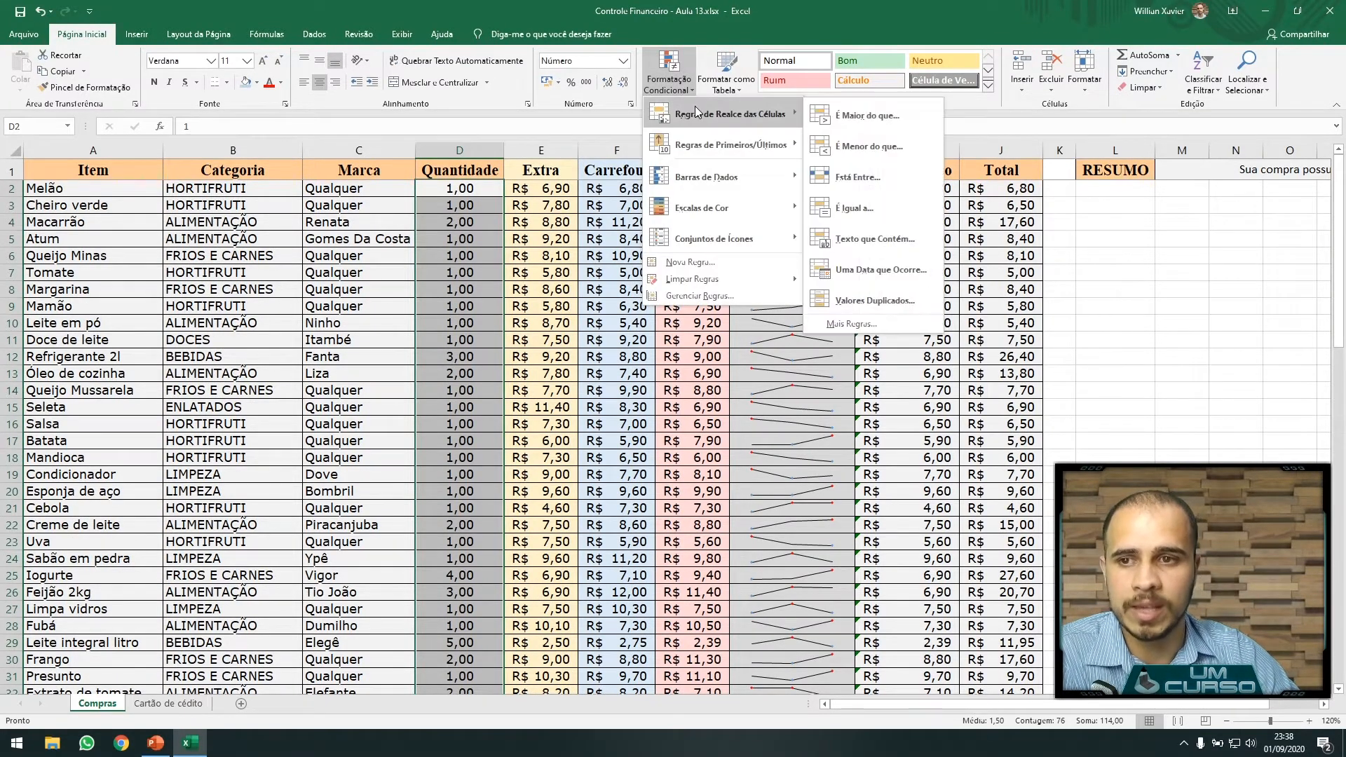
click(882, 122)
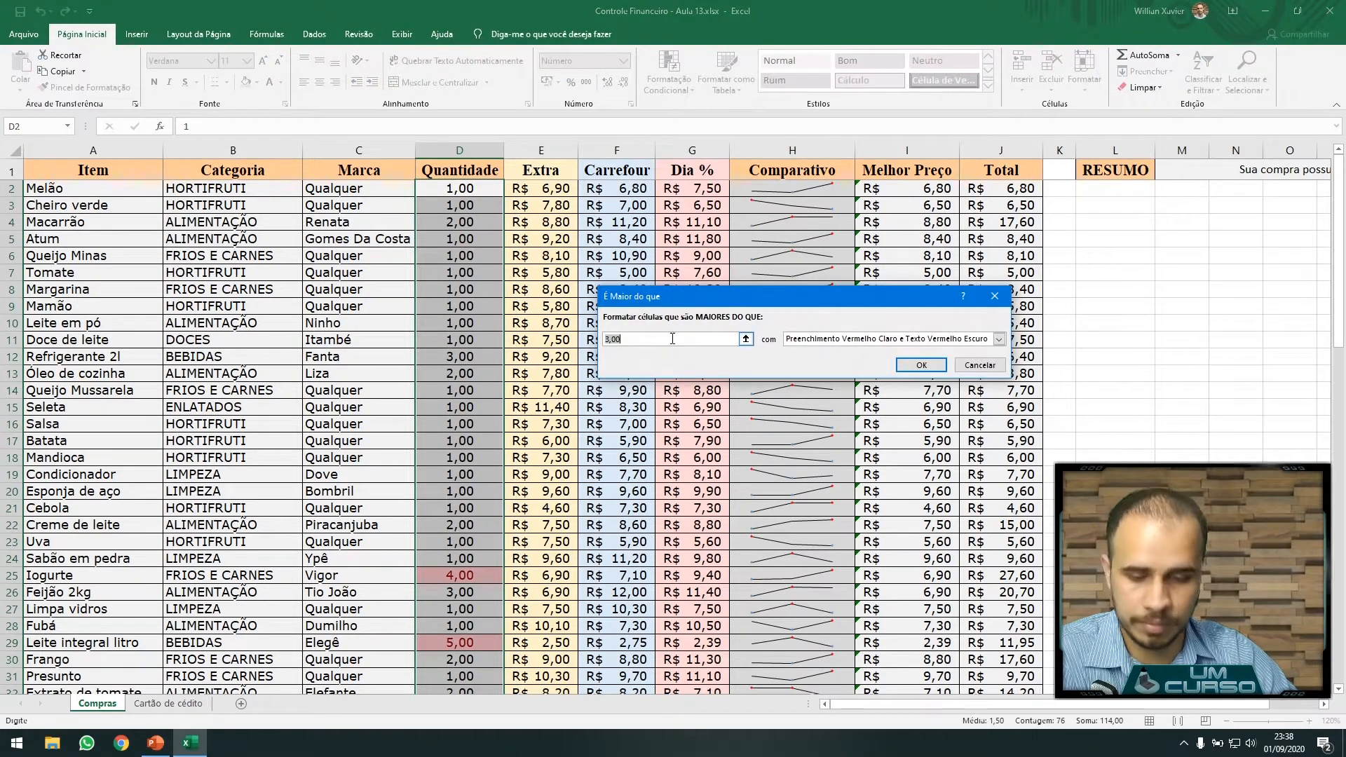
key(BackSpace)
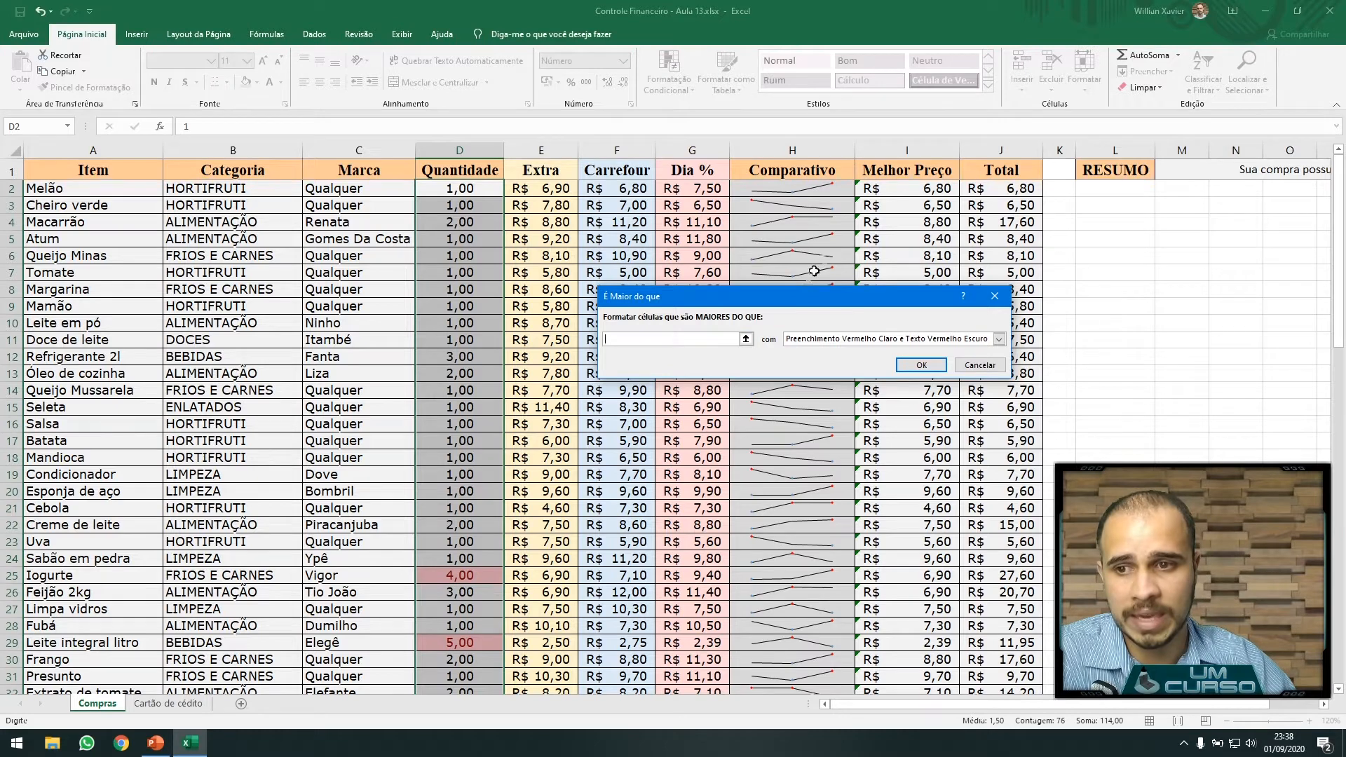
mouse_move(765, 301)
mouse_down()
mouse_move(935, 227)
mouse_move(939, 248)
mouse_move(760, 321)
mouse_move(764, 302)
mouse_up()
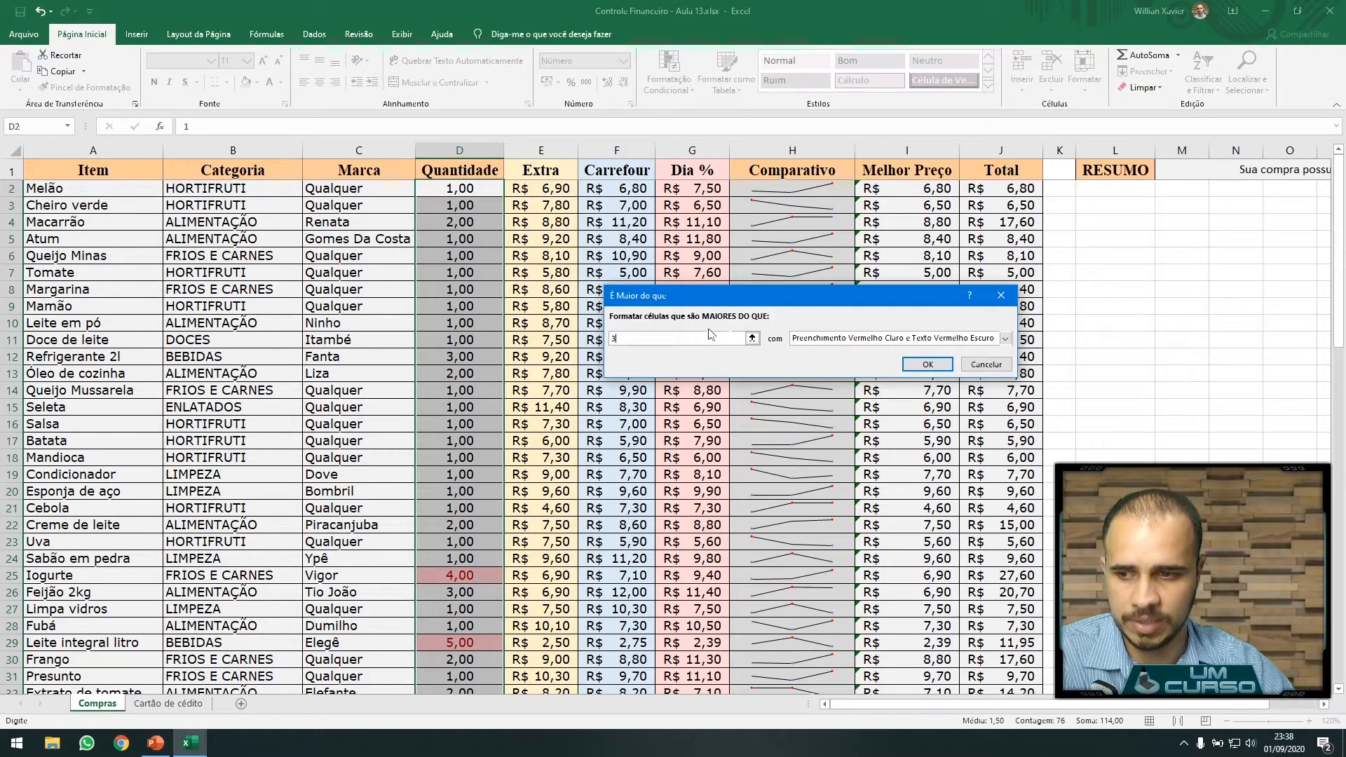
click(928, 364)
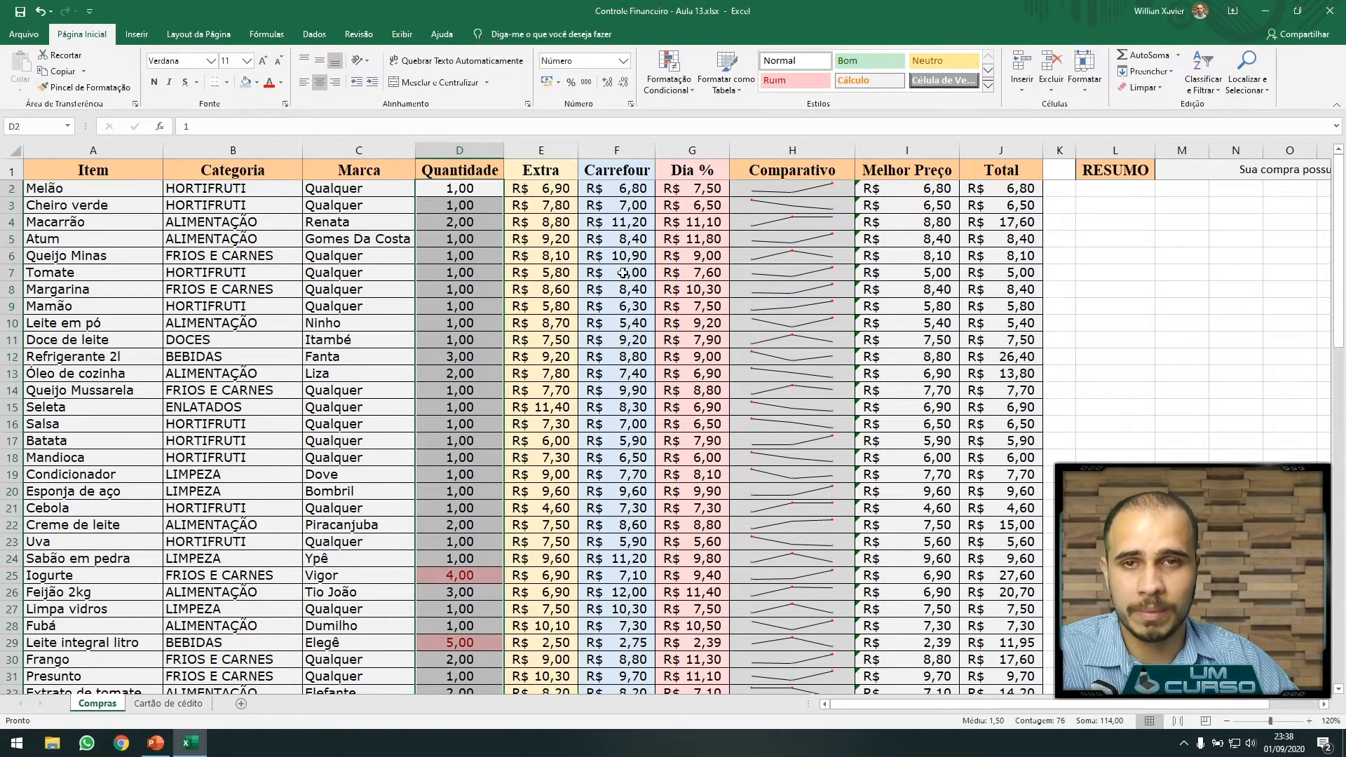
scroll(414, 308, down, 9)
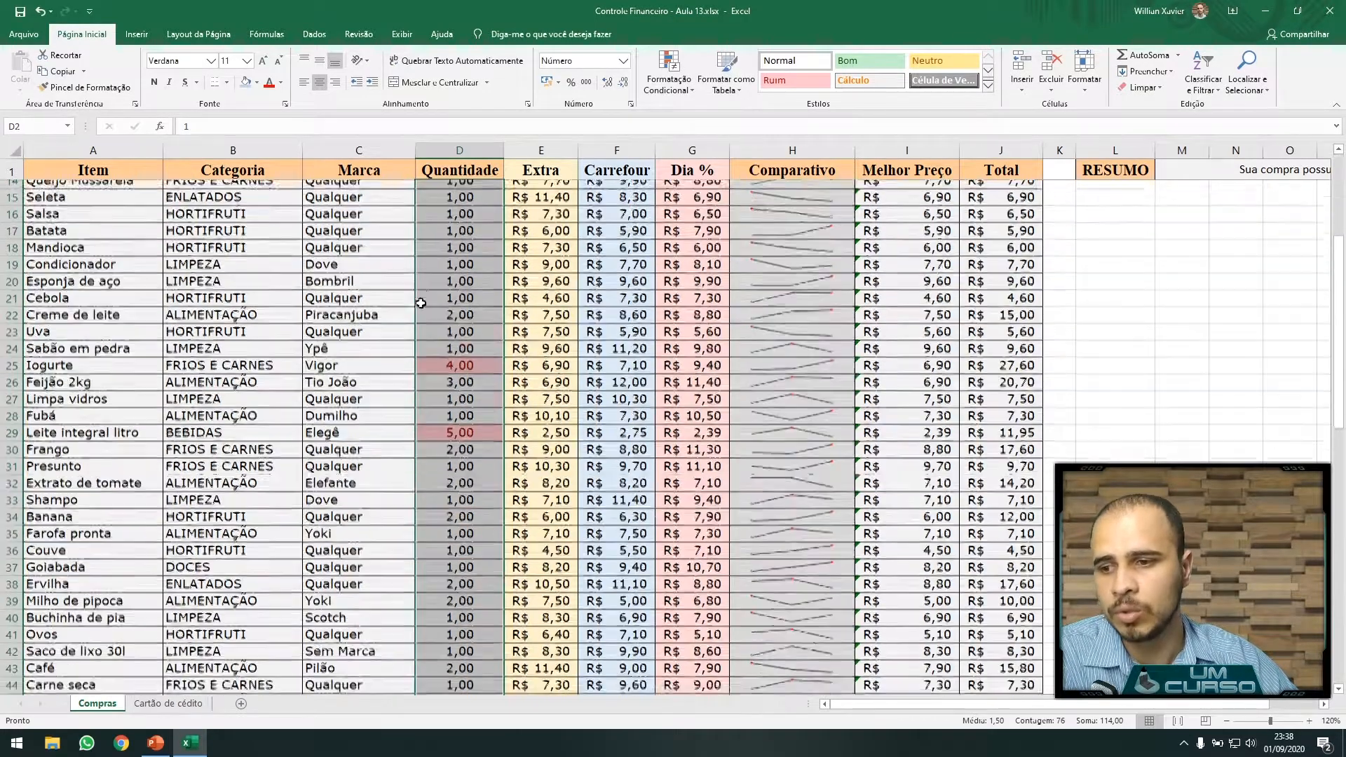
scroll(417, 323, down, 4)
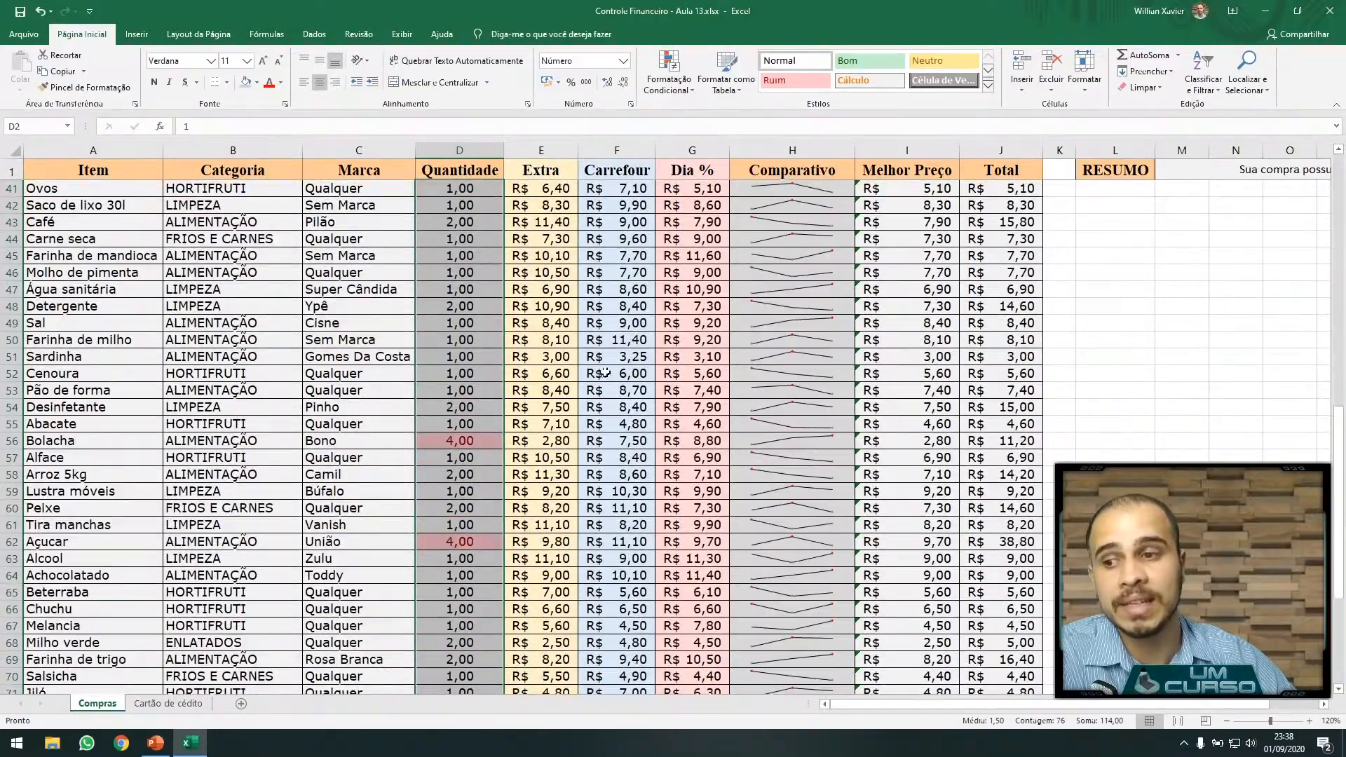
Step: Examine the highlighted Quantidade values down the list, selecting the Iogurte row, row 25, and the Açucar row, row 62
scroll(449, 326, down, 4)
scroll(449, 326, up, 4)
scroll(449, 326, up, 11)
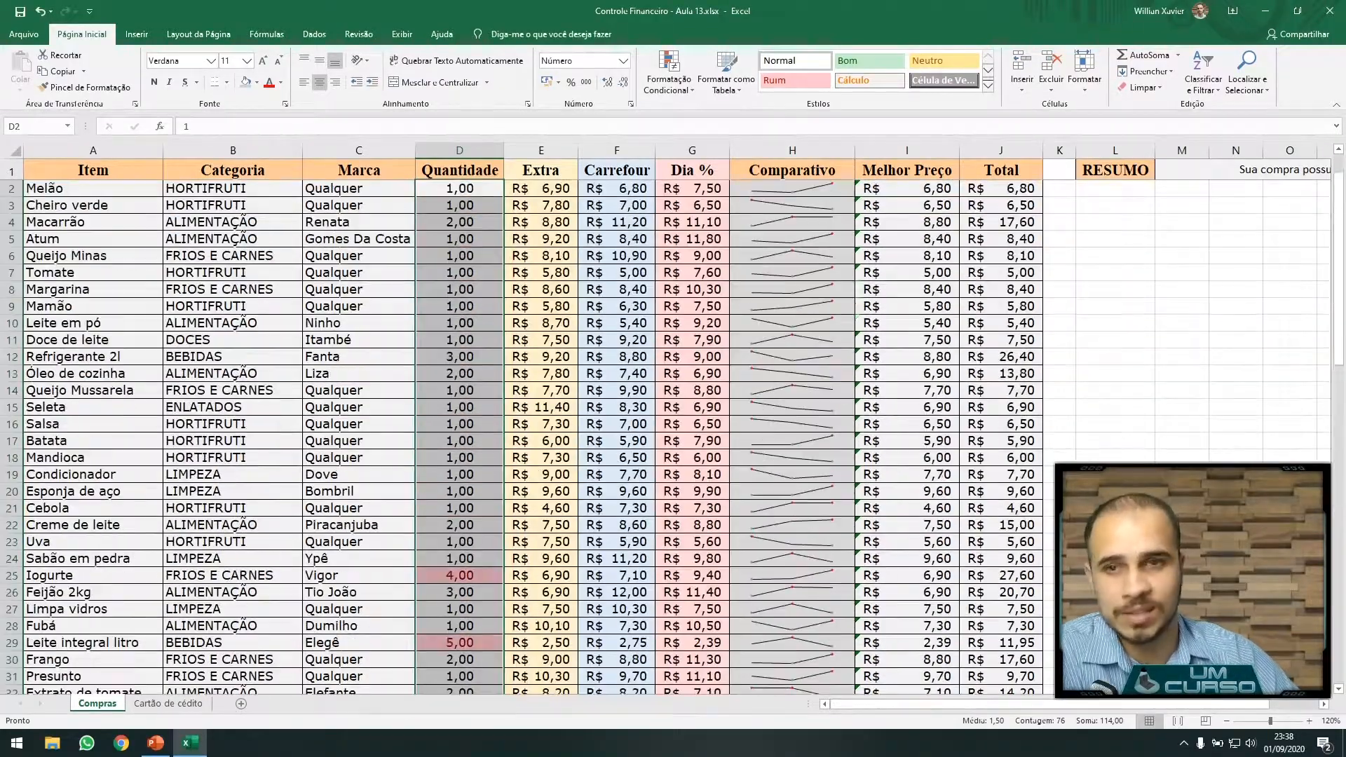
scroll(1137, 380, down, 8)
scroll(1137, 380, up, 10)
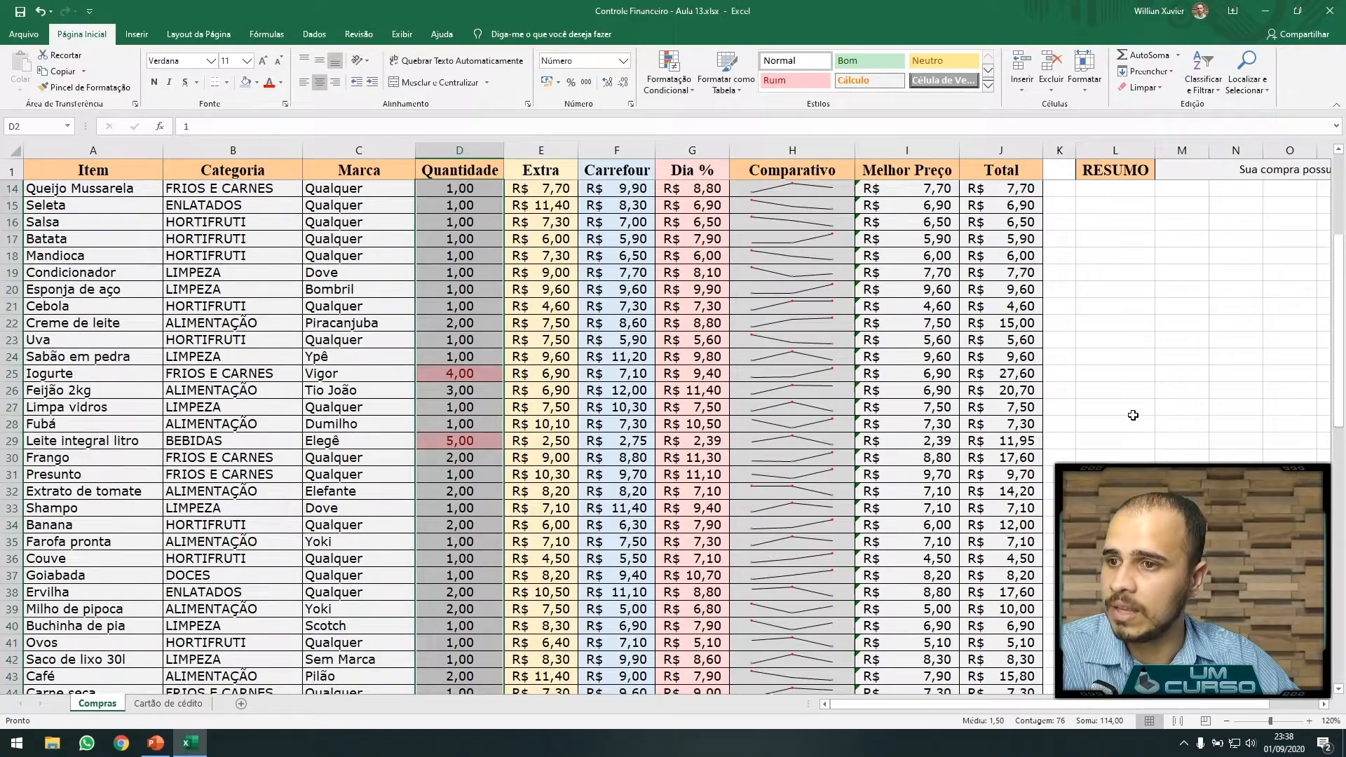
click(1242, 391)
click(12, 575)
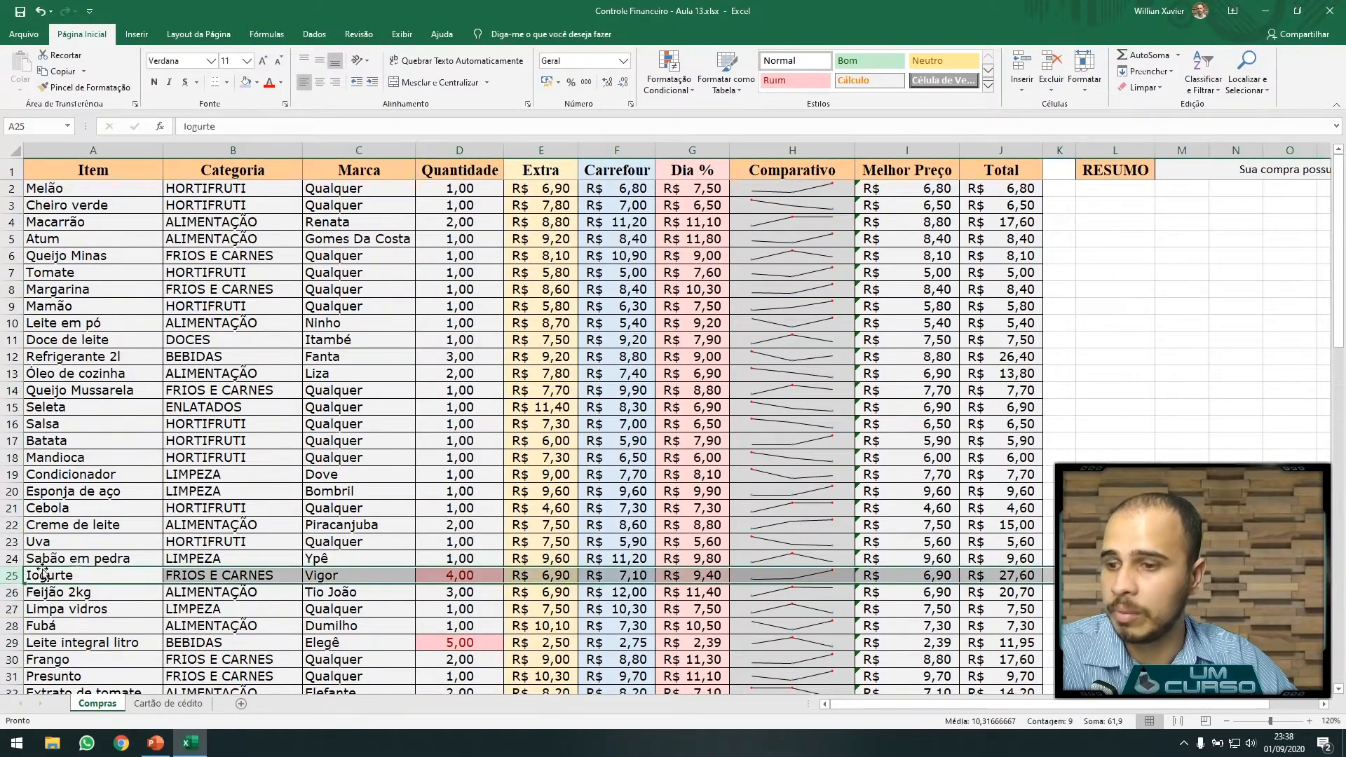
scroll(1033, 477, down, 4)
scroll(1033, 477, down, 3)
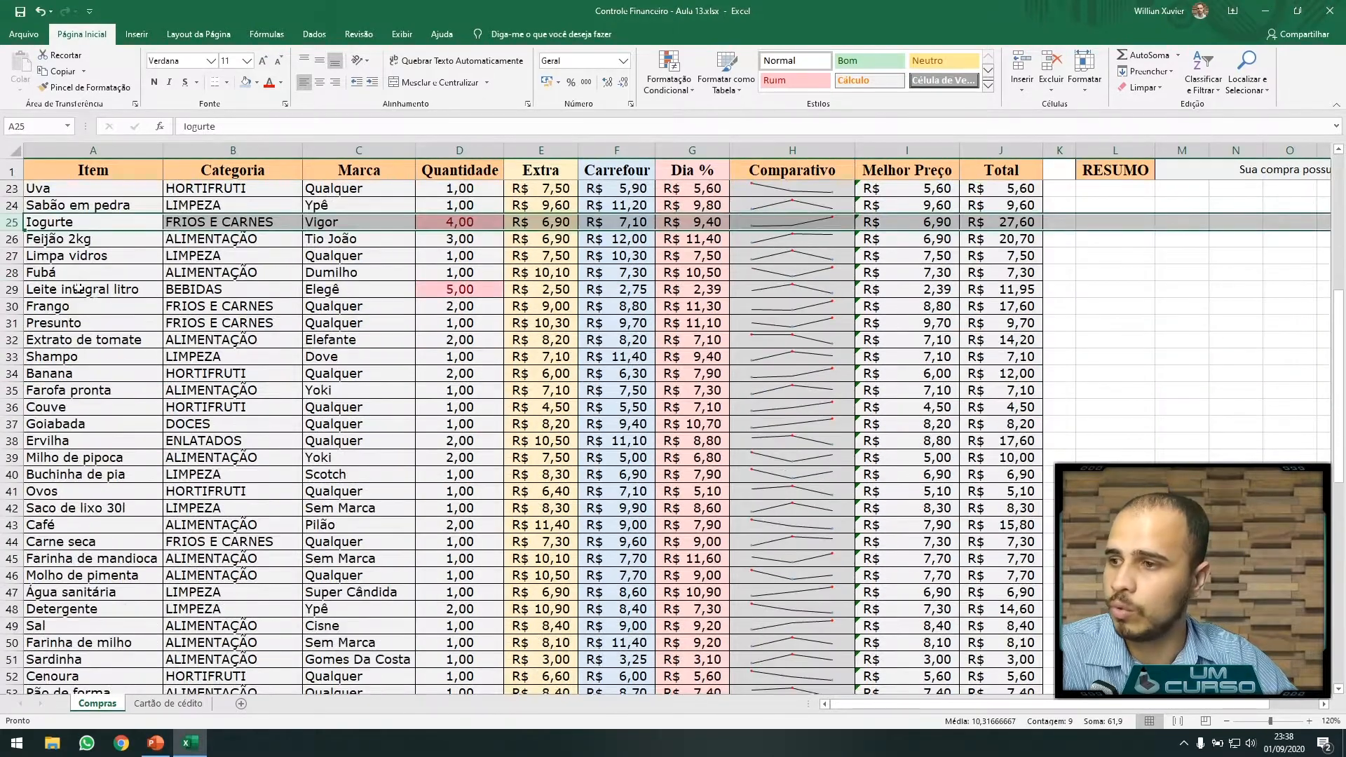
scroll(78, 597, down, 4)
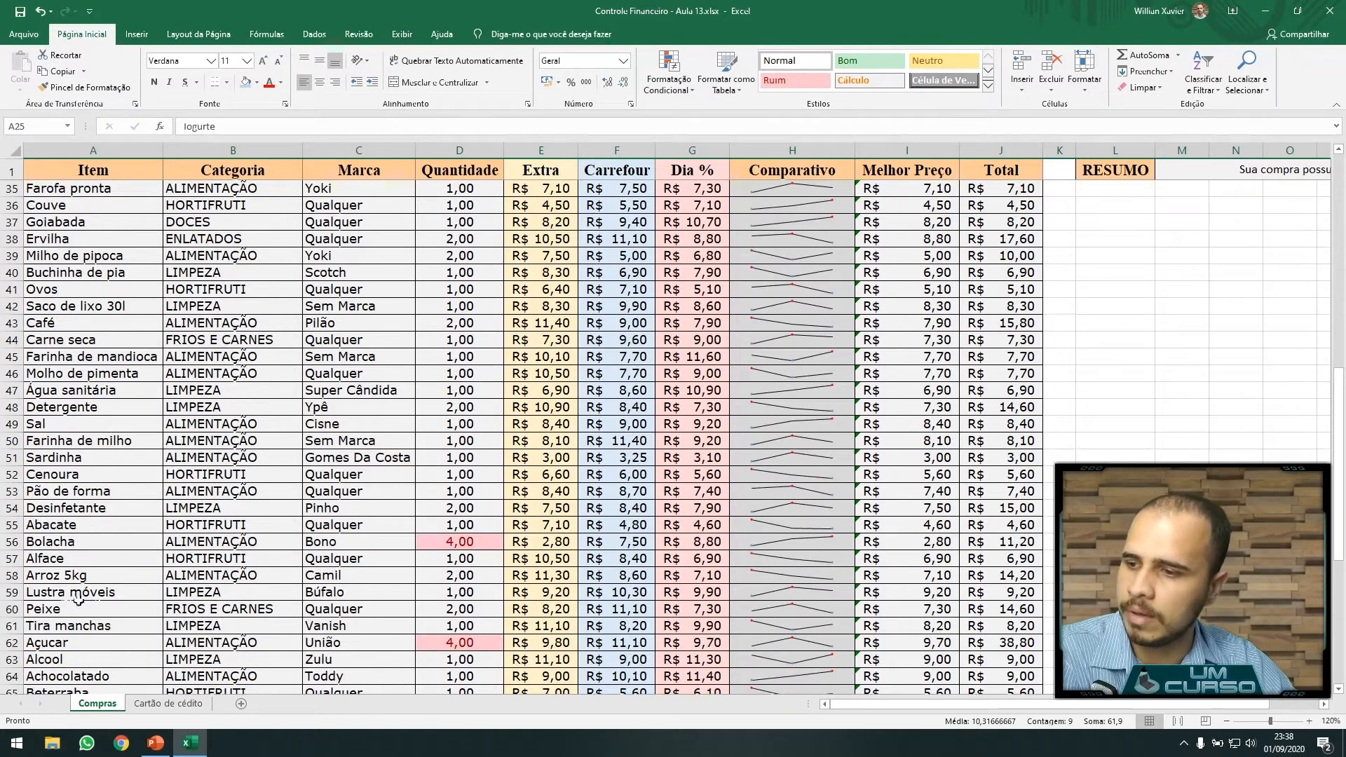
click(10, 625)
click(5, 642)
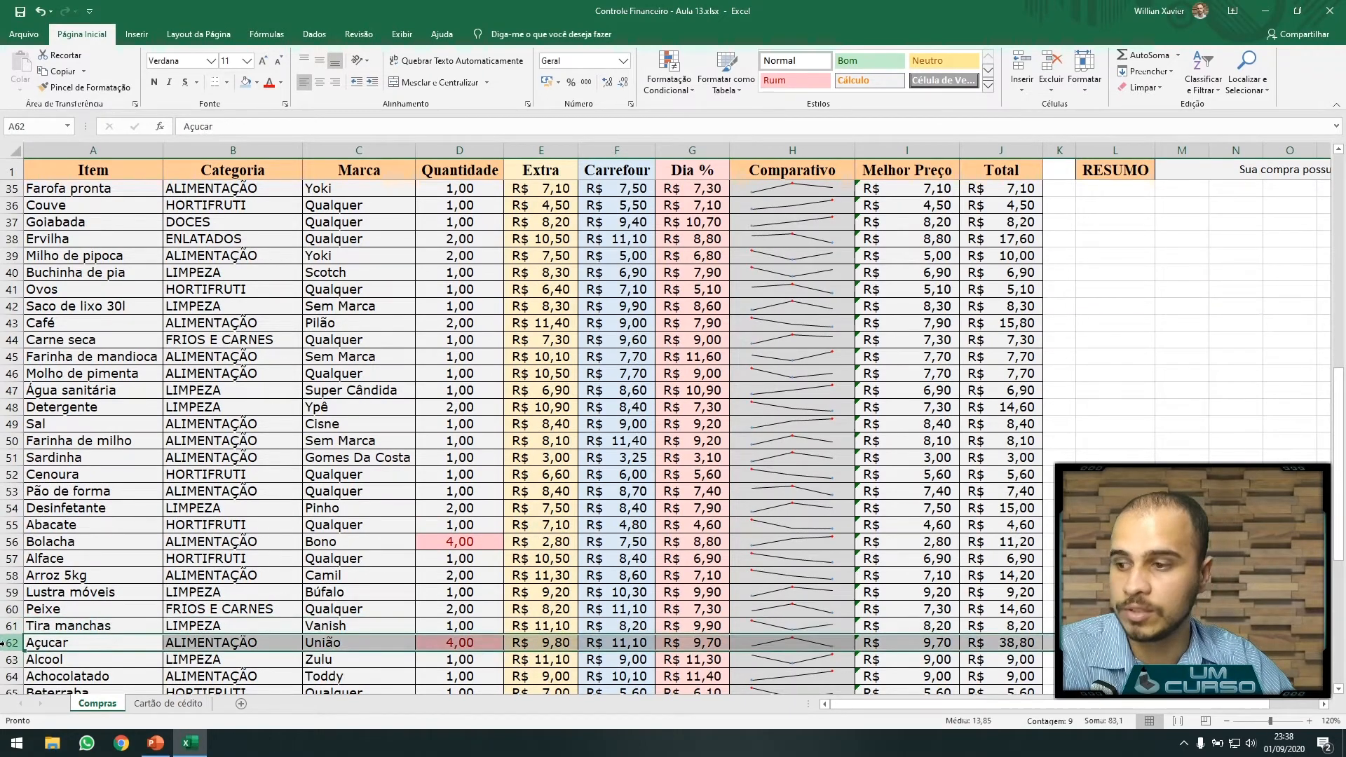
scroll(1268, 363, up, 7)
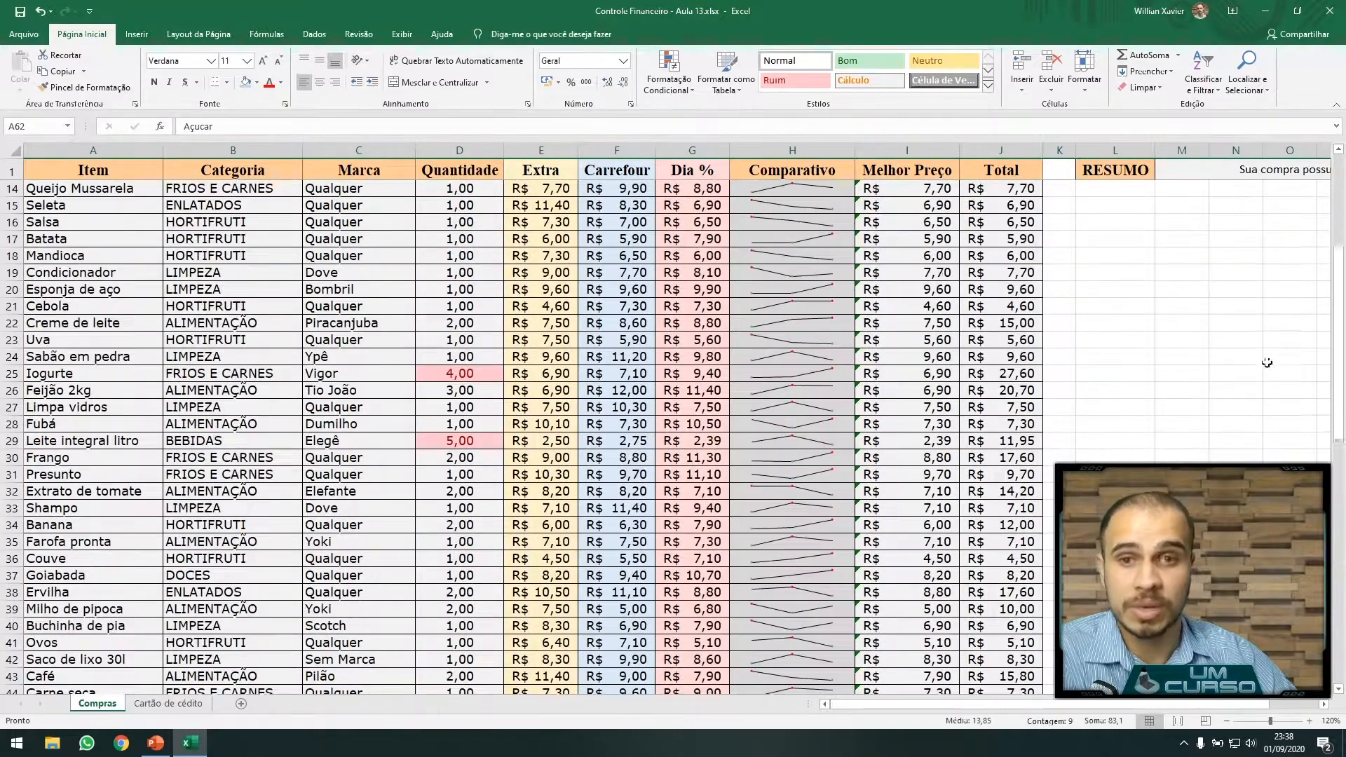
scroll(1256, 356, down, 8)
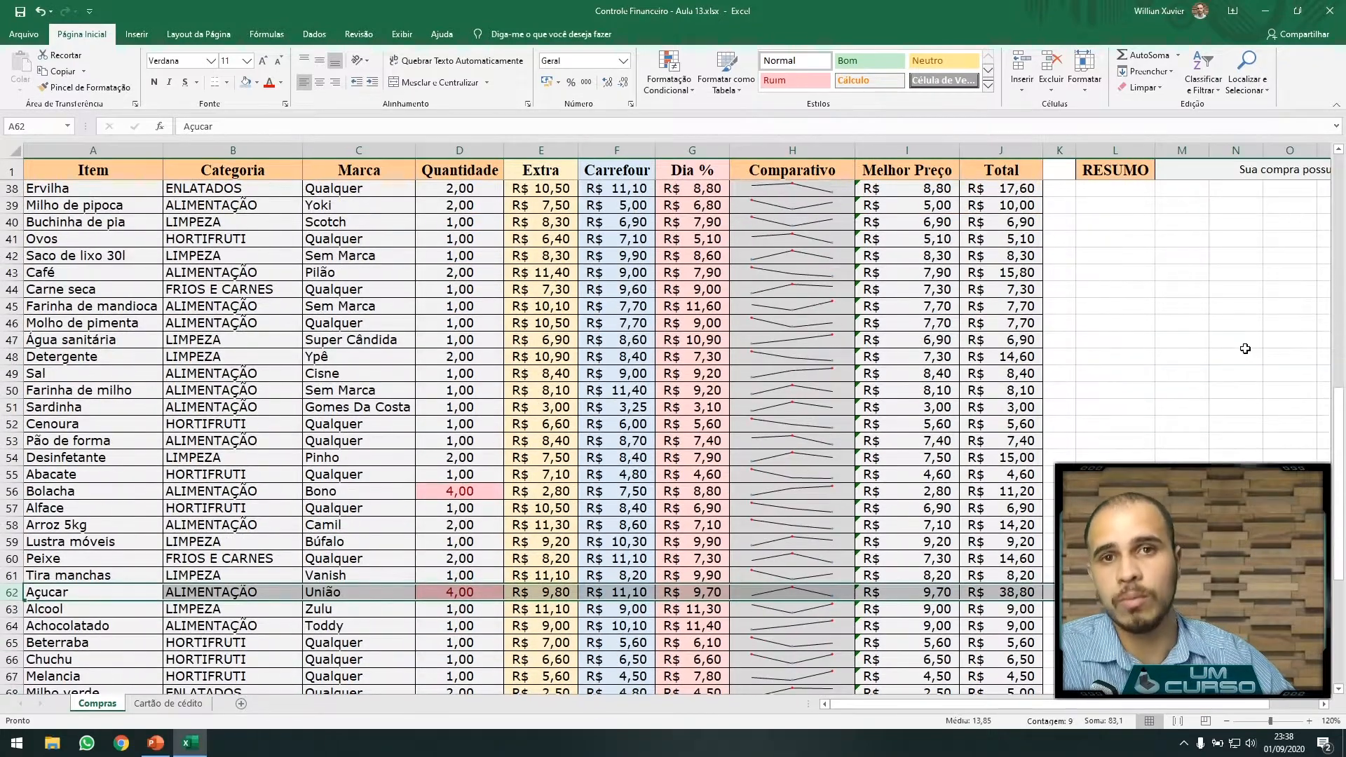
scroll(1157, 346, down, 4)
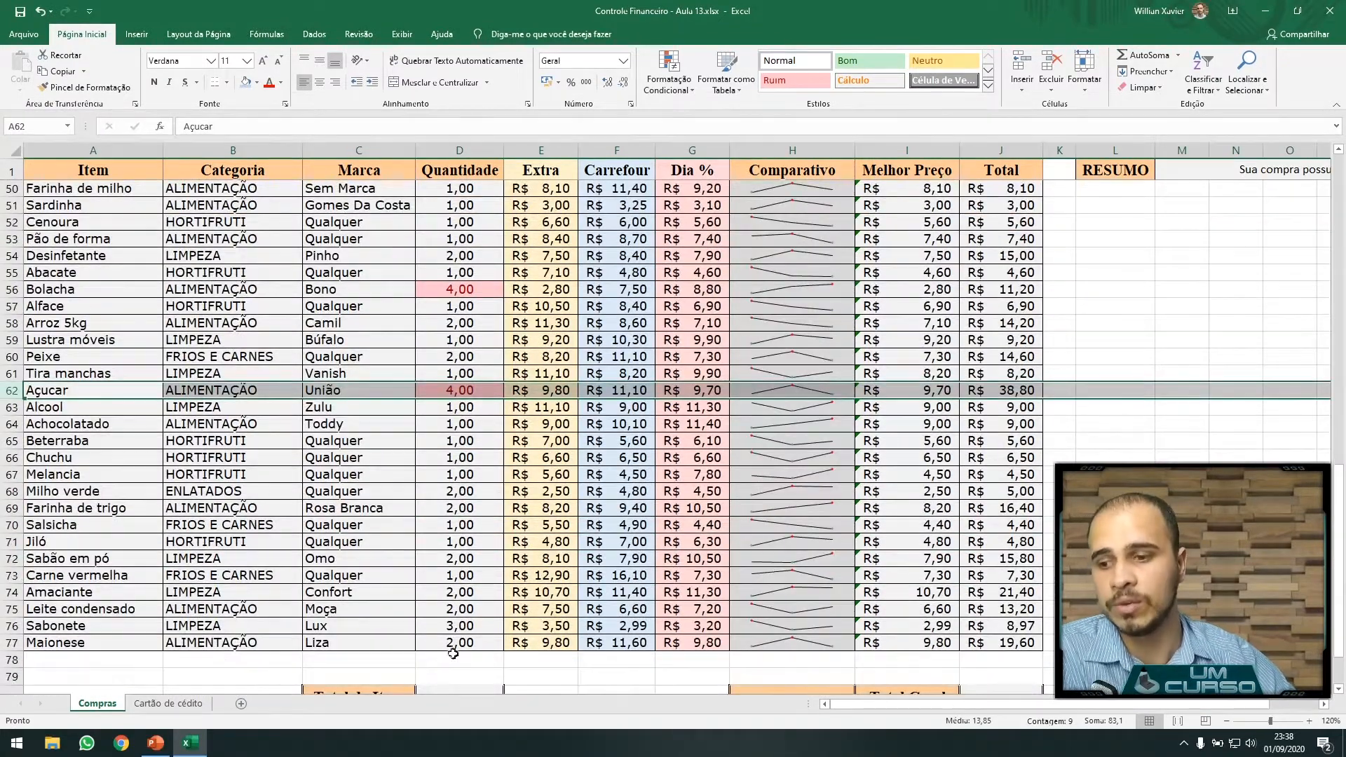
Step: Test the greater-than rule by entering 8 as the Farinha de trigo quantity in D69, and undo the entry
click(455, 658)
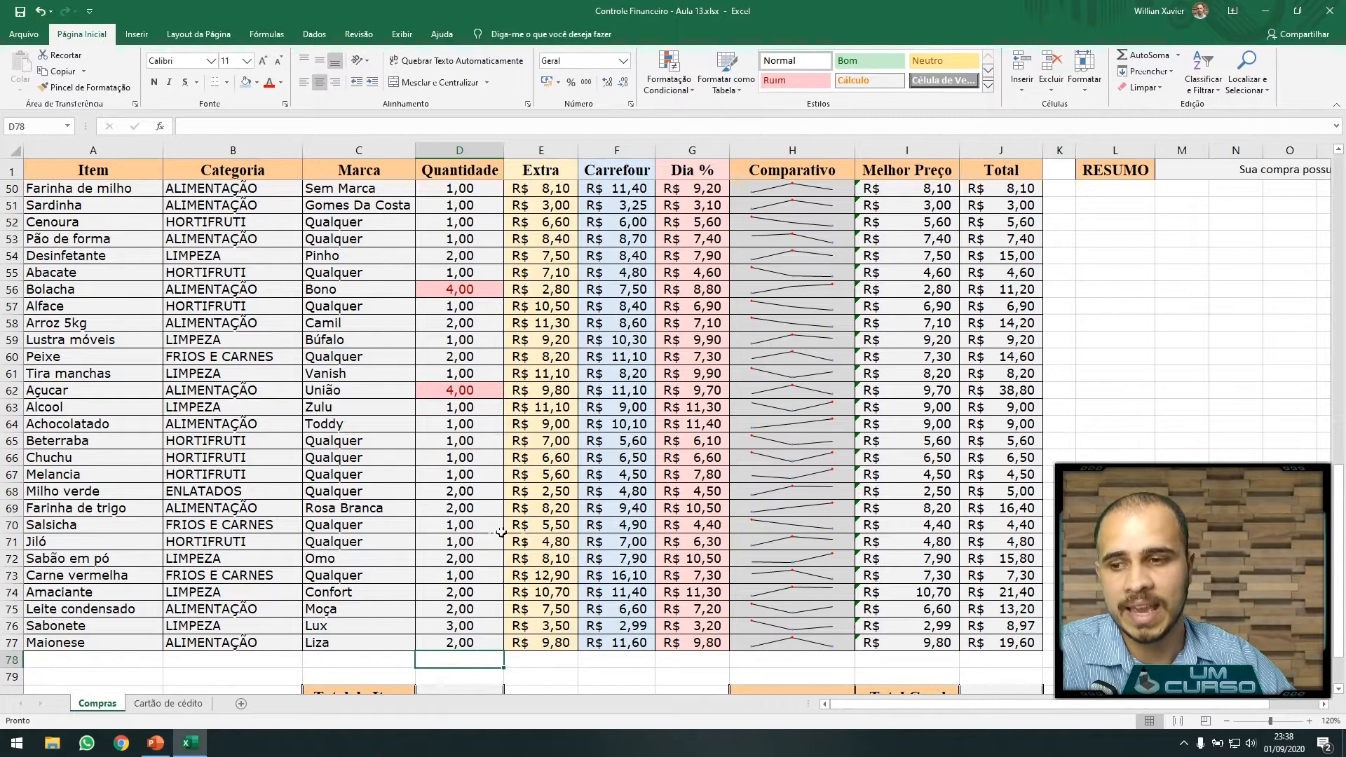
click(469, 514)
text(8)
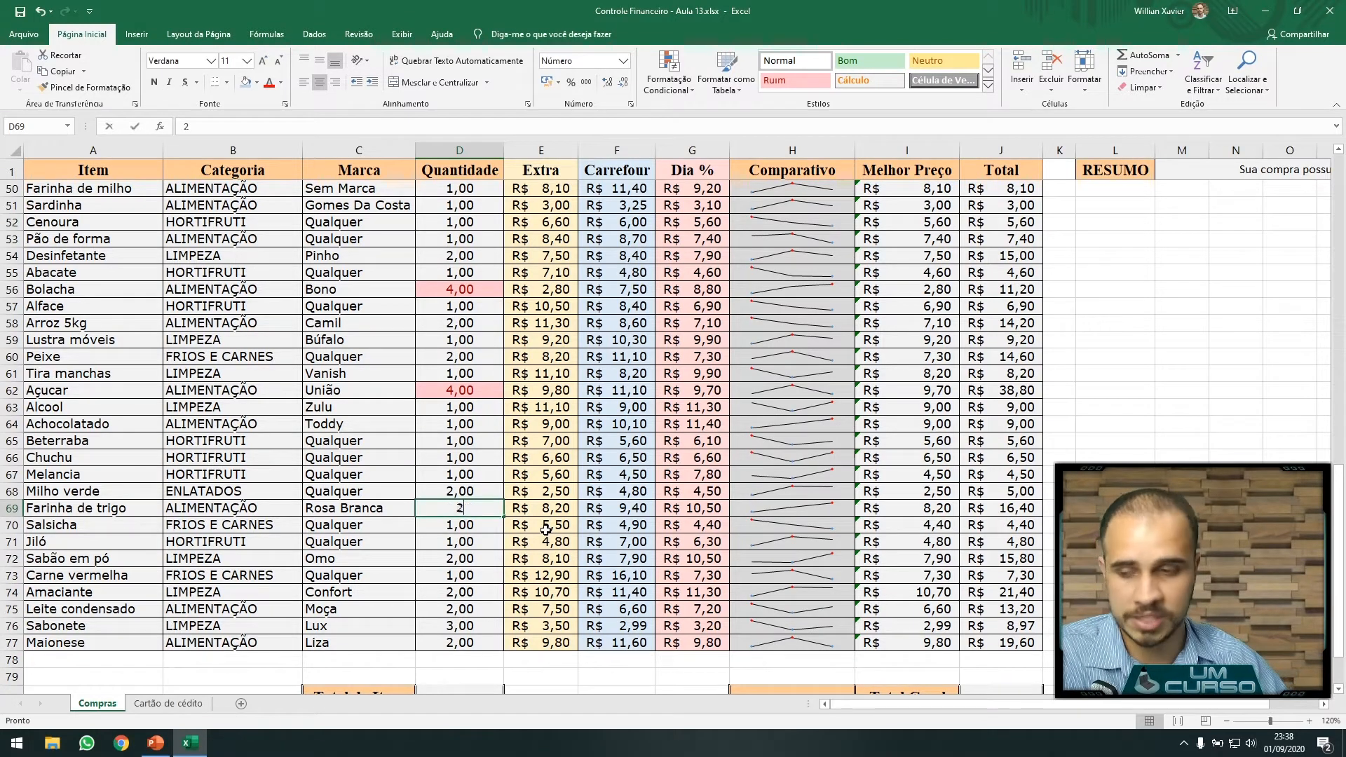
key(Return)
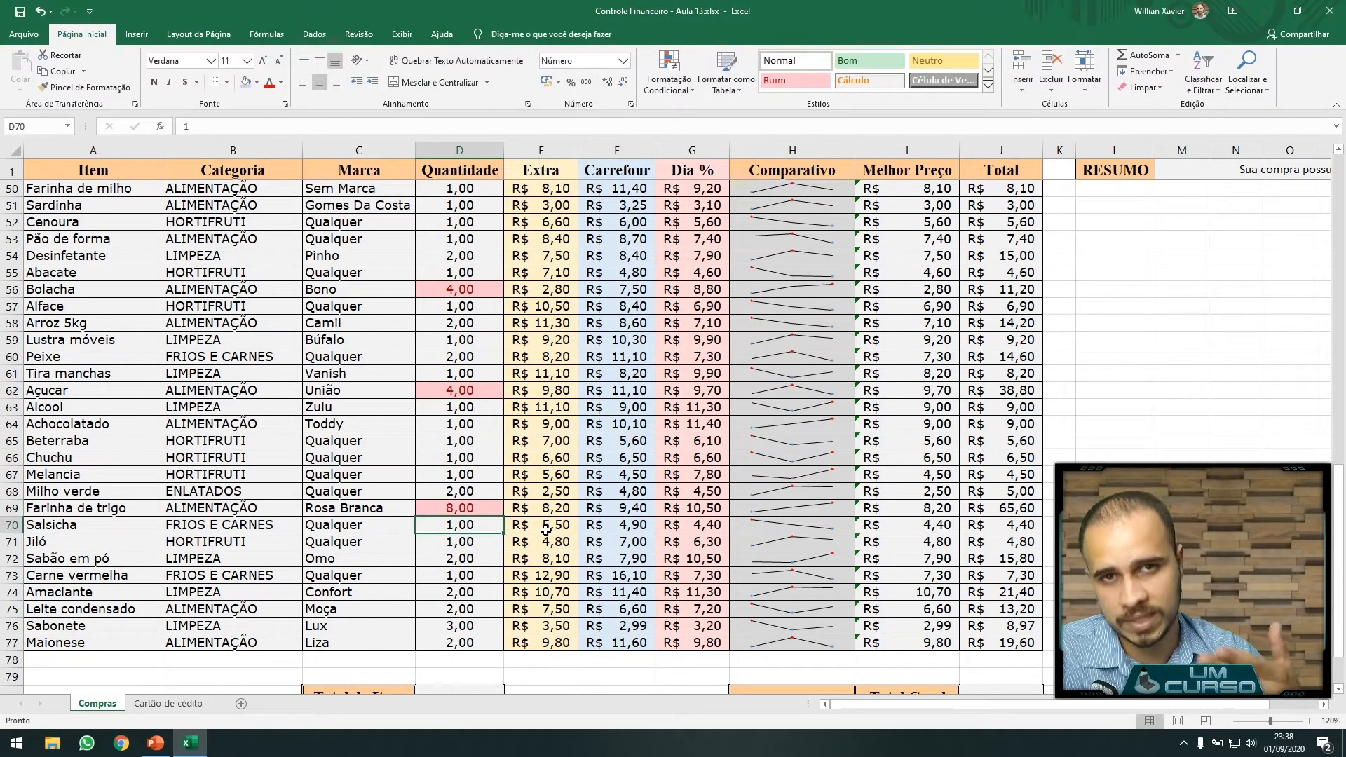
key(ctrl+z)
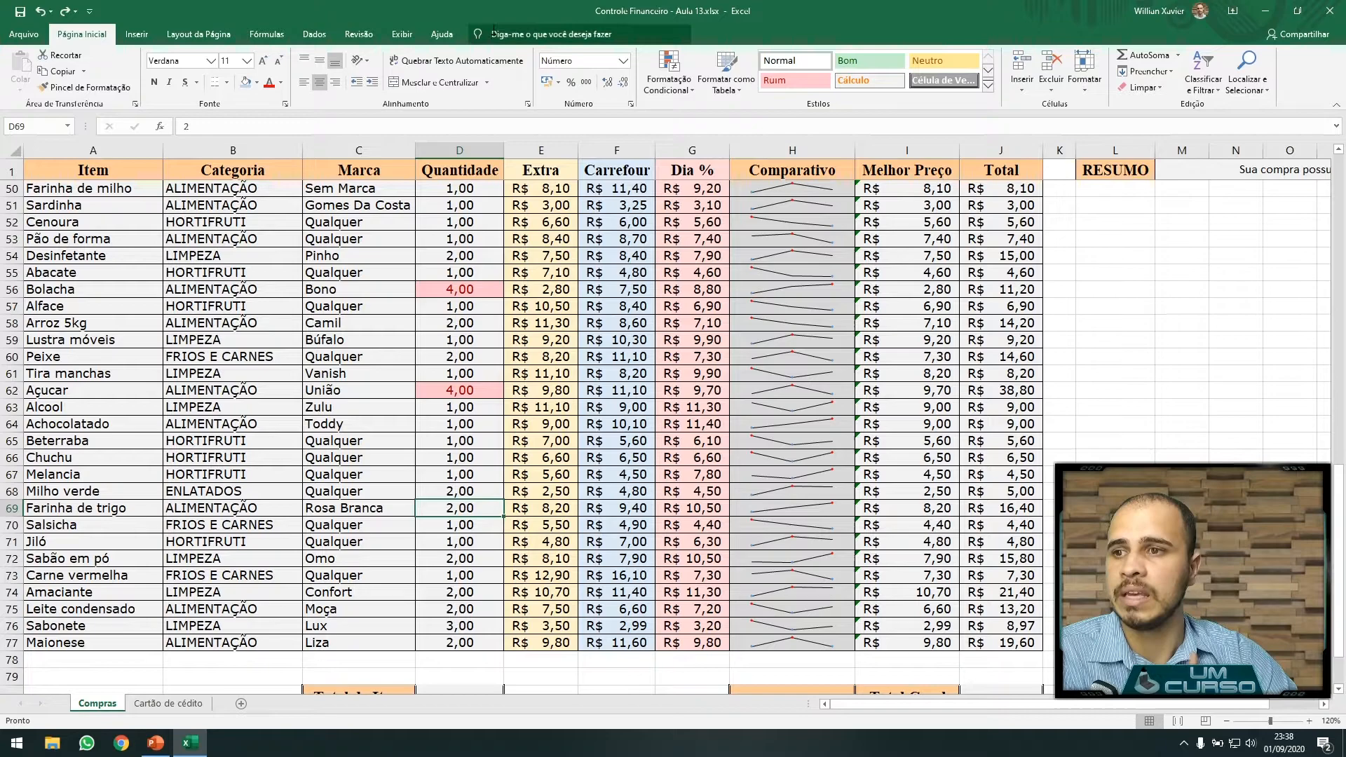
Step: Highlight the cells in the Marca column that contain the text Ypê with light red fill and dark red text
scroll(721, 312, up, 16)
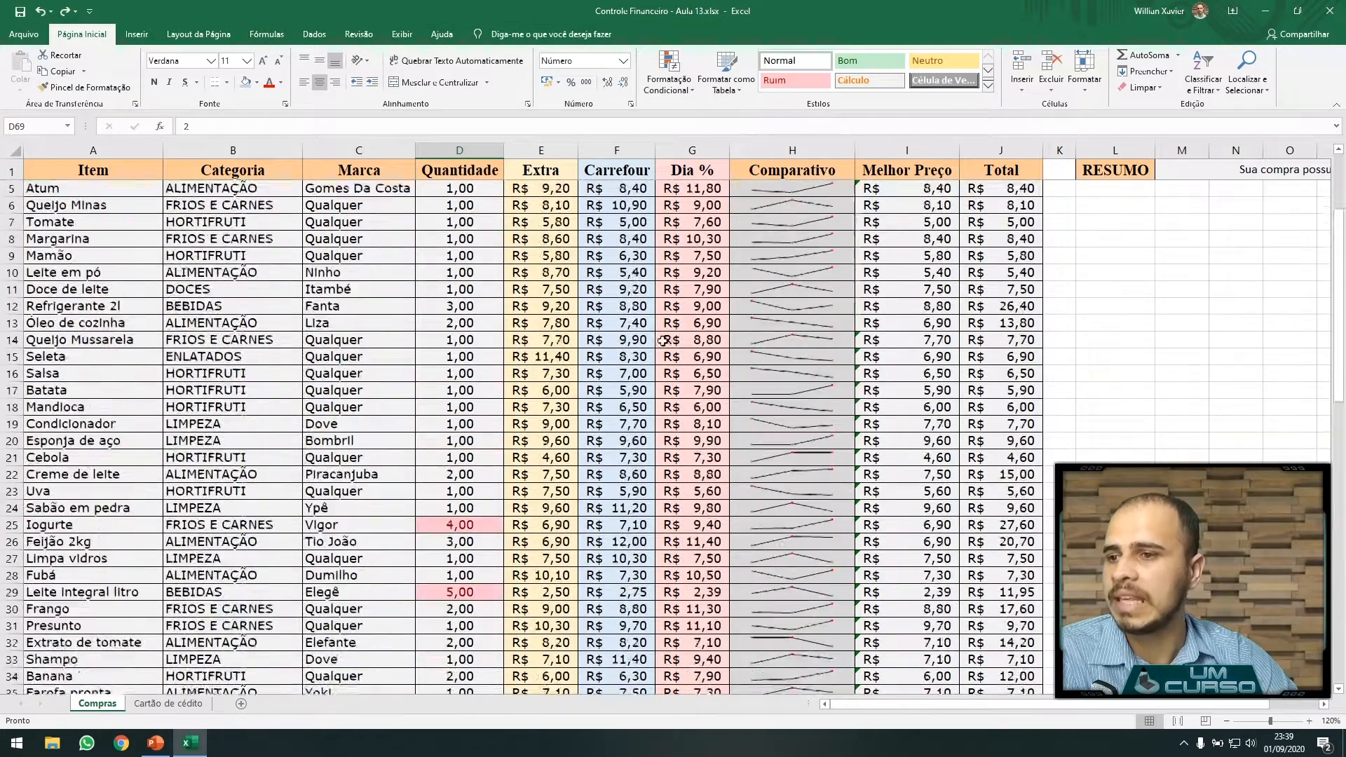
click(359, 169)
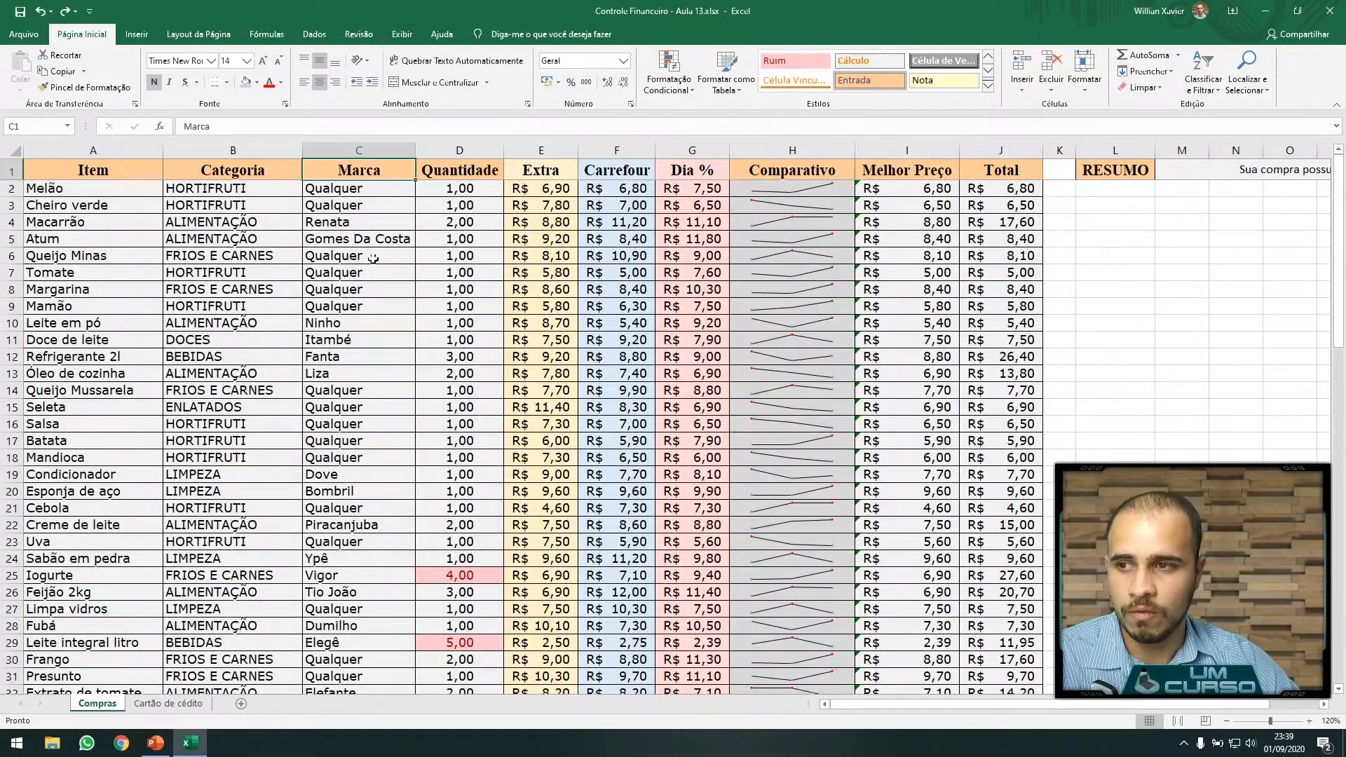
click(373, 150)
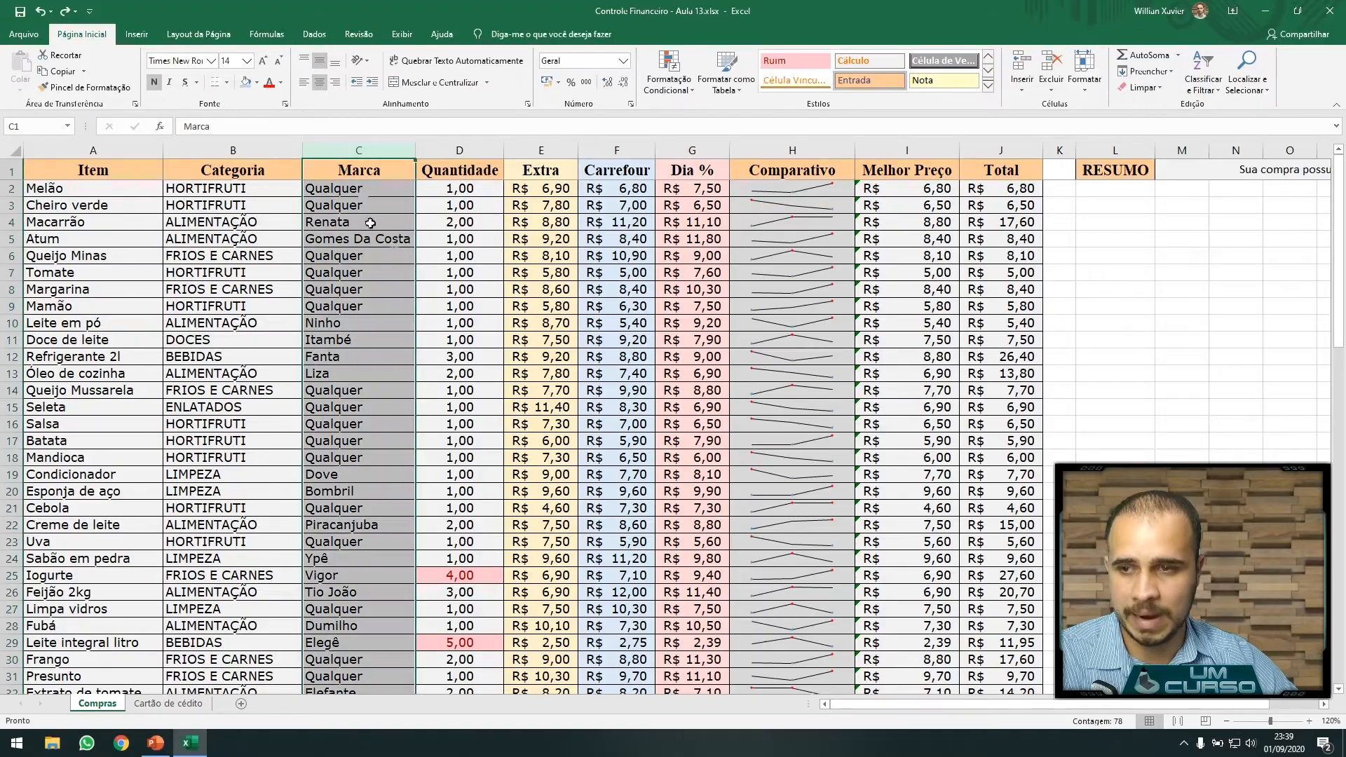
scroll(427, 238, down, 1)
scroll(426, 238, down, 2)
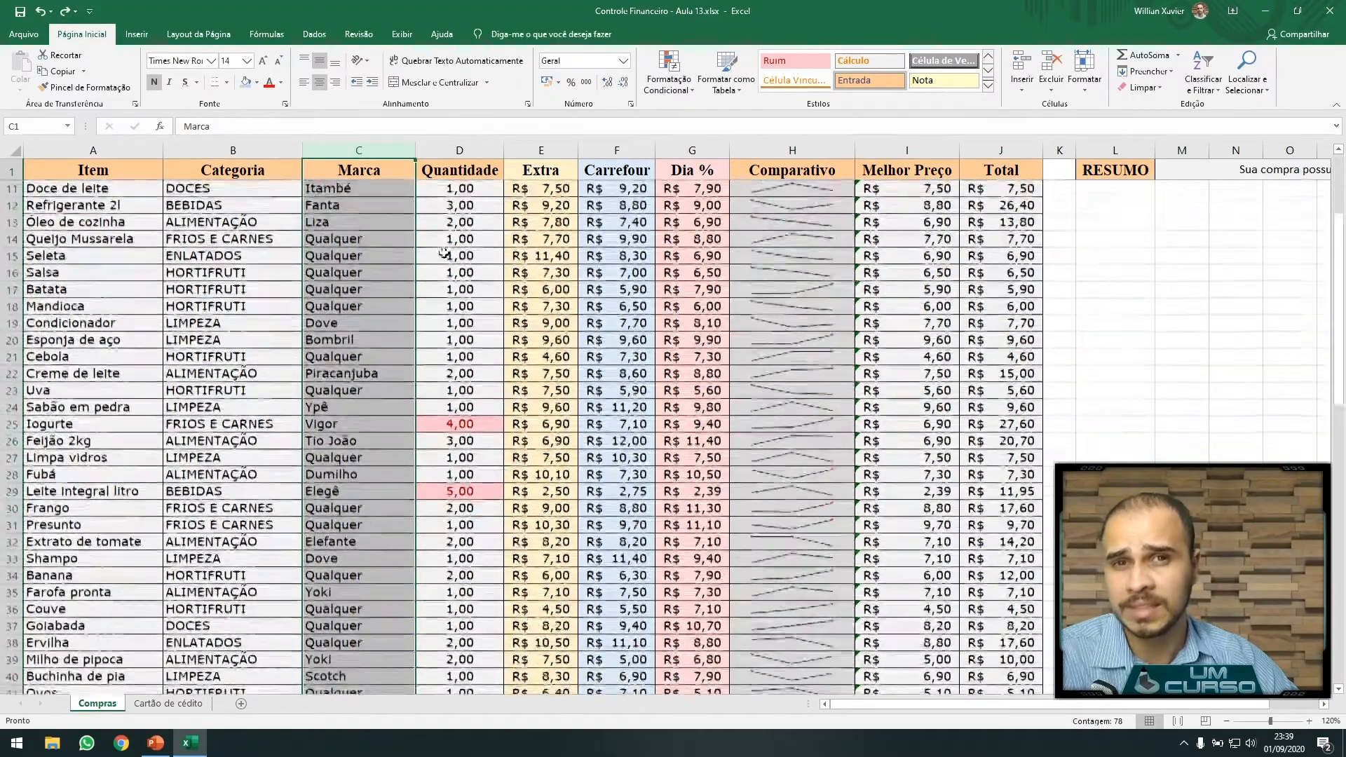
scroll(492, 255, up, 2)
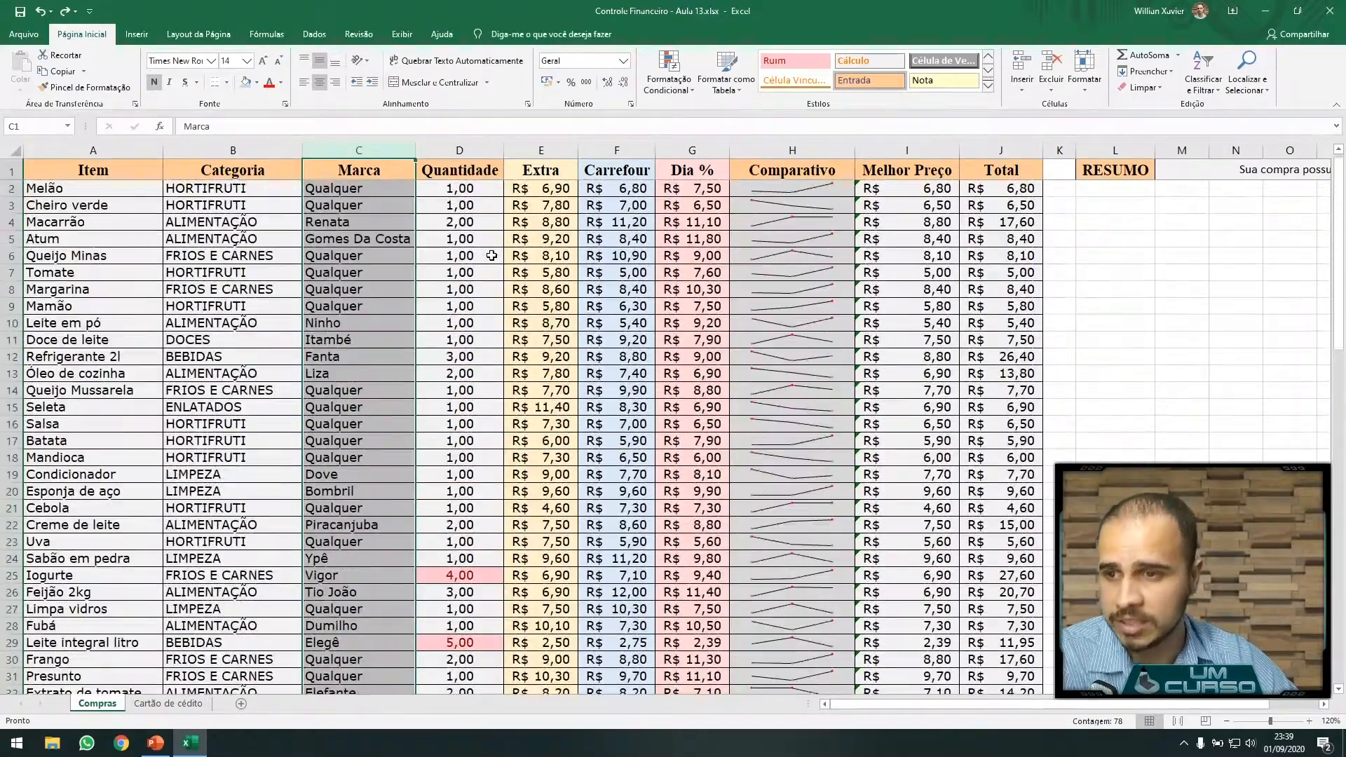
scroll(509, 265, down, 4)
scroll(532, 288, down, 2)
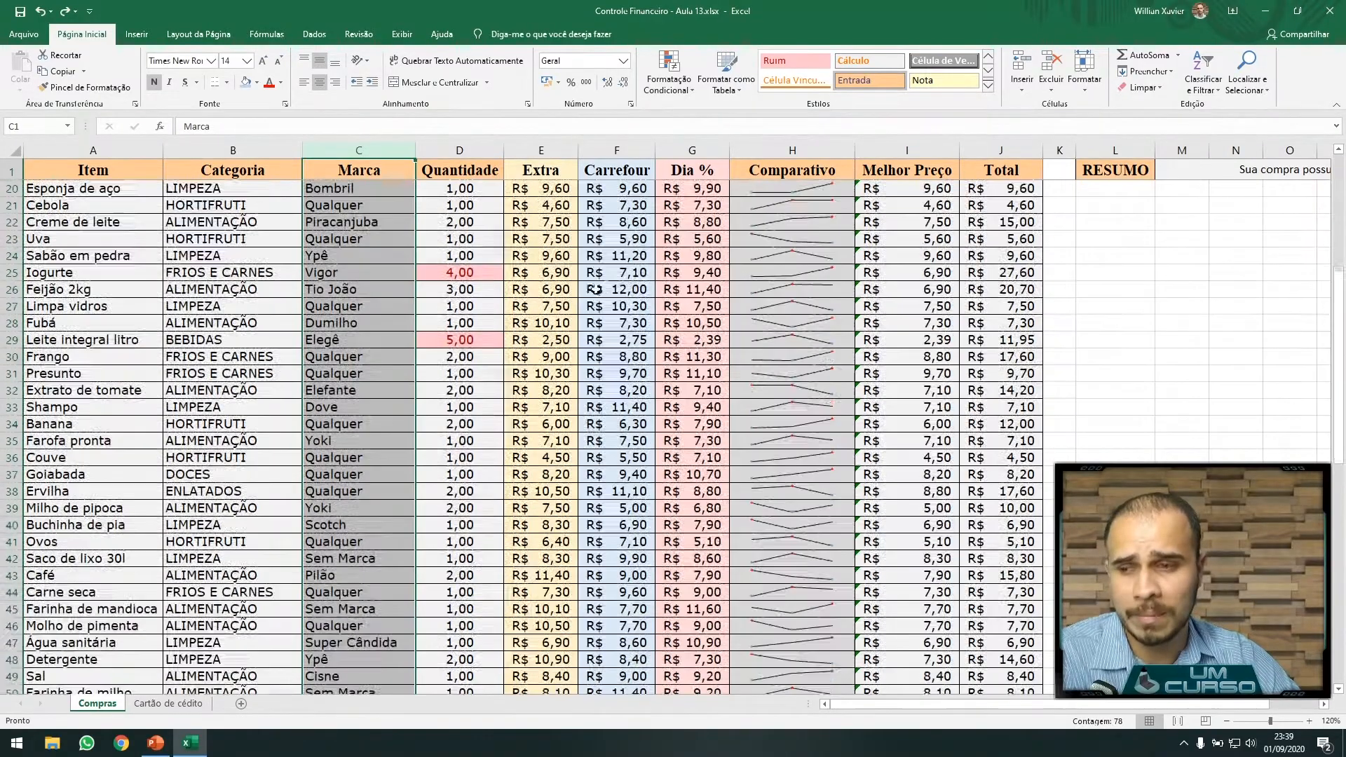
scroll(731, 335, up, 6)
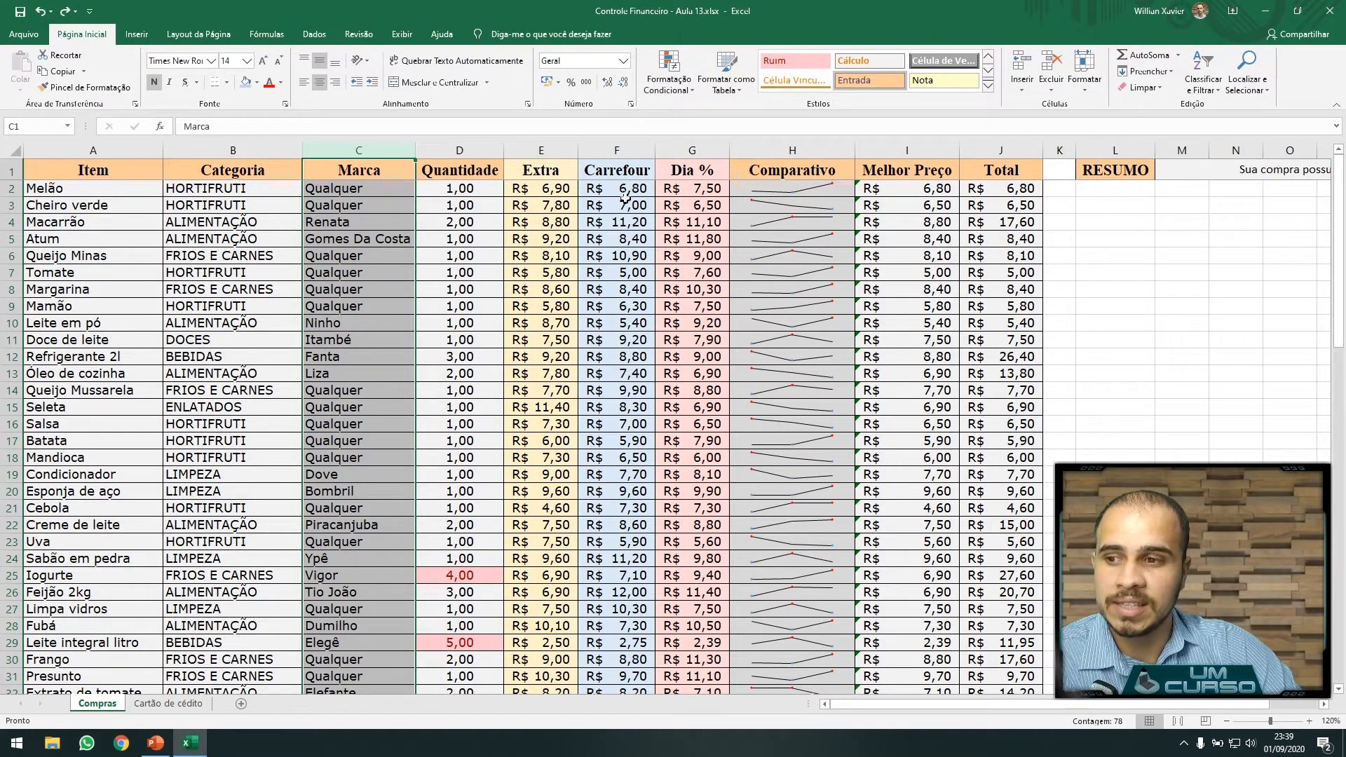
click(679, 79)
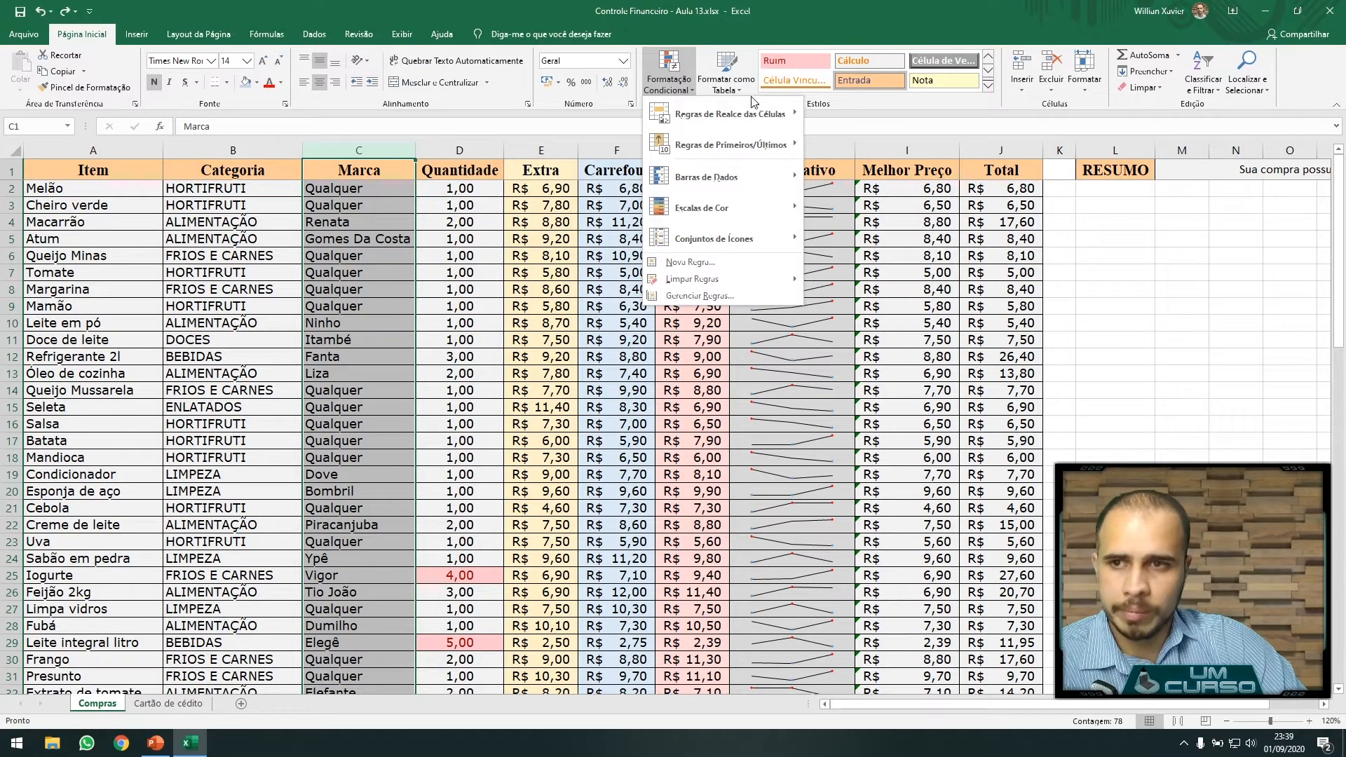
mouse_move(748, 114)
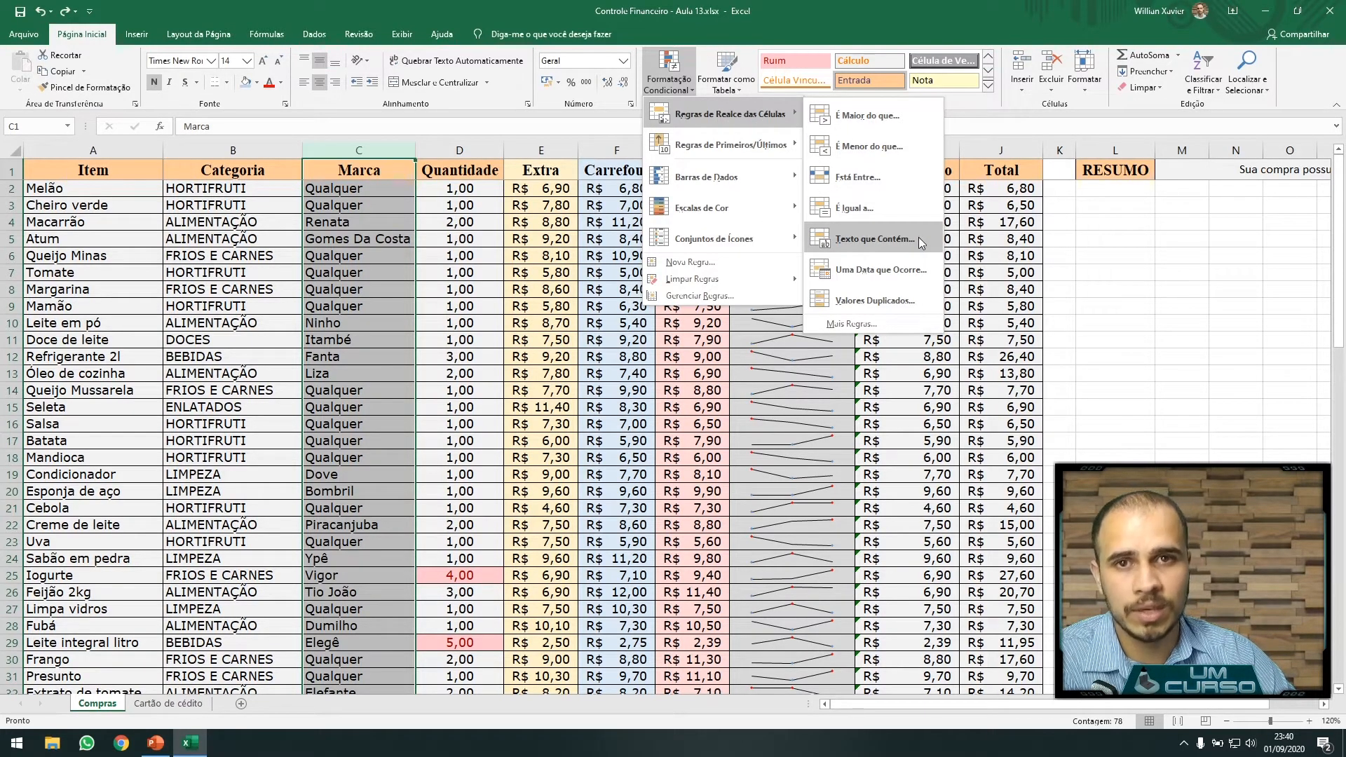
click(875, 239)
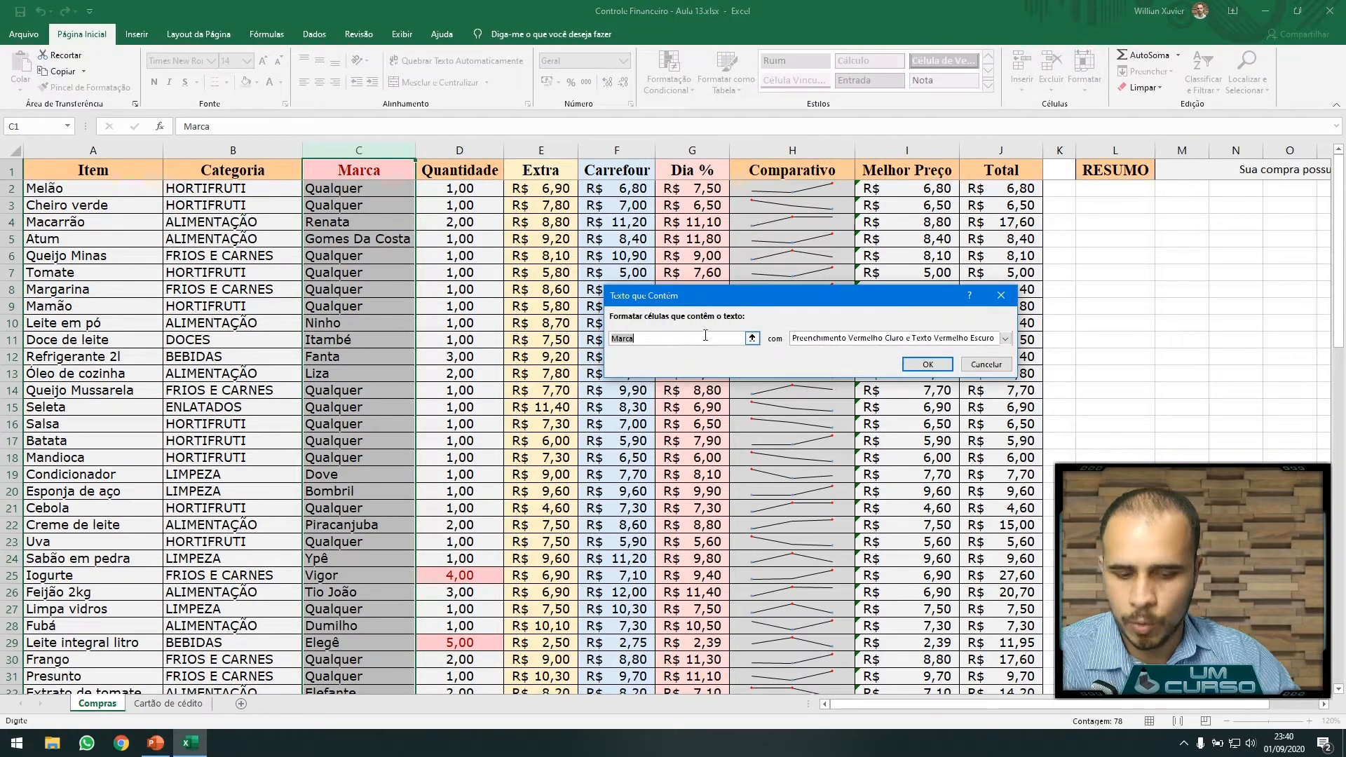
key(BackSpace)
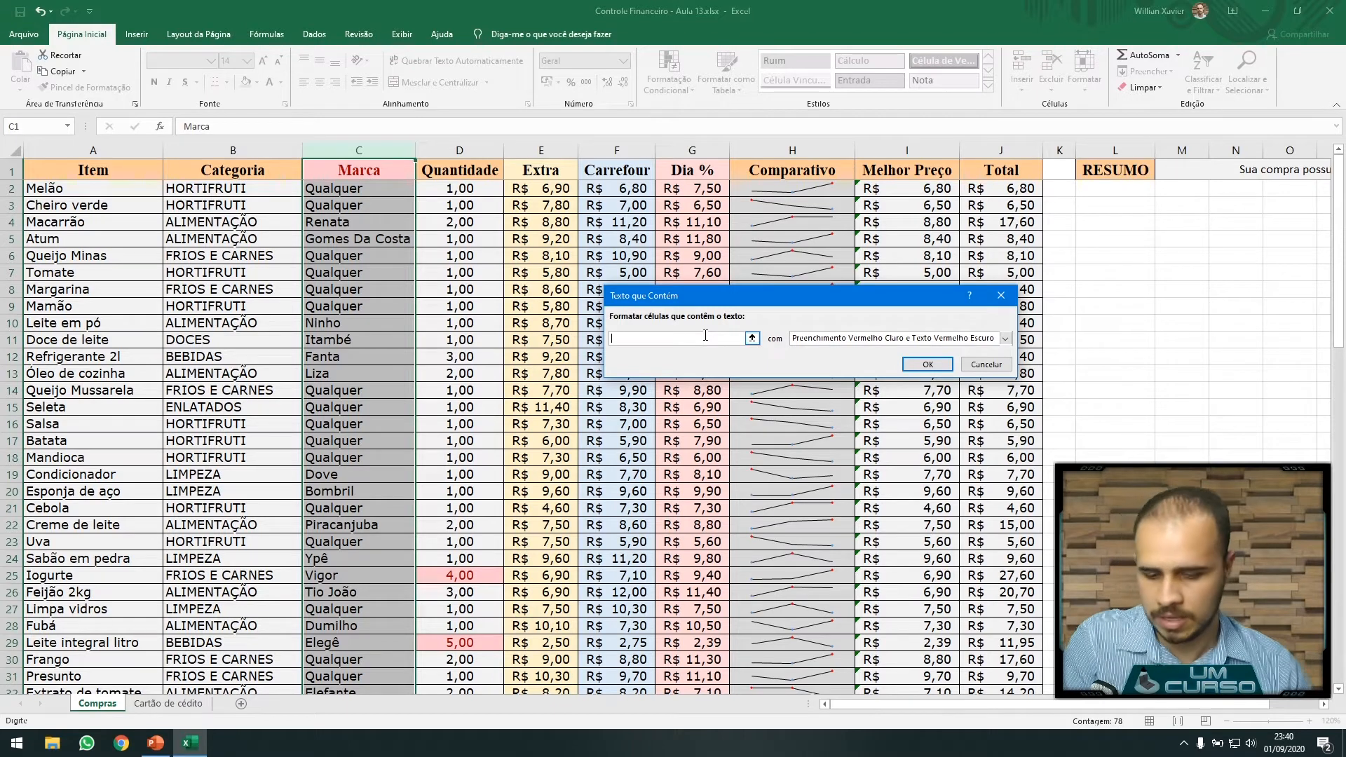
text(Ypê)
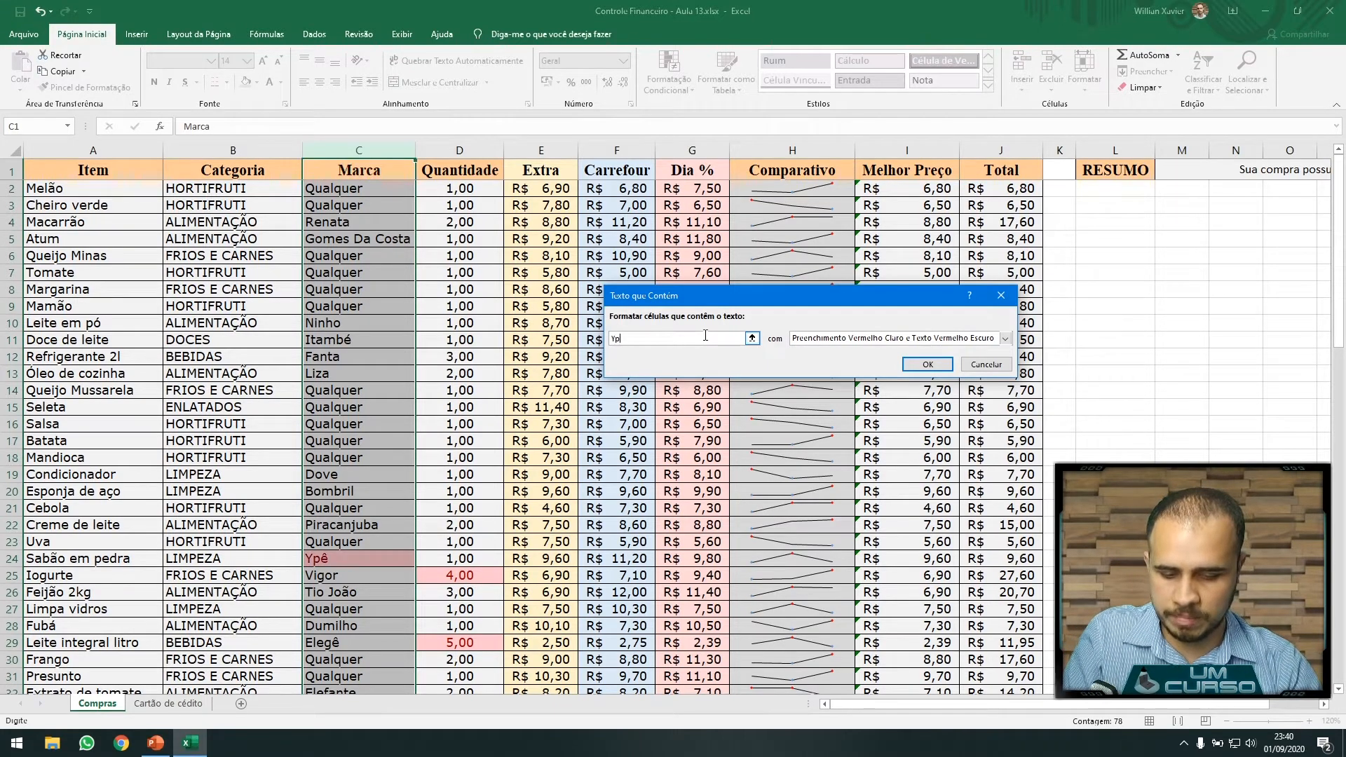
click(927, 365)
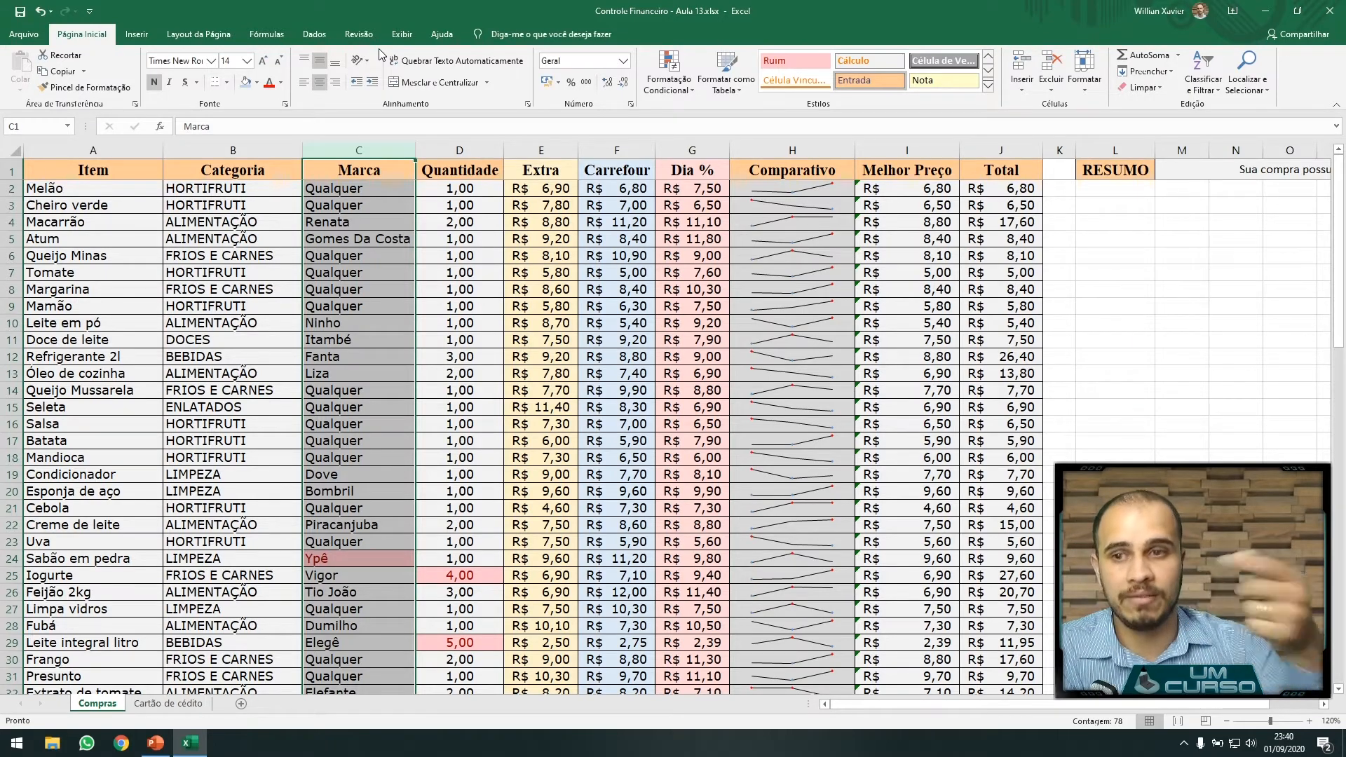
Step: Examine the highlighted Ypê entries in the Marca column, selecting C24 and C48, and check the rest of the list
scroll(354, 513, down, 1)
click(354, 513)
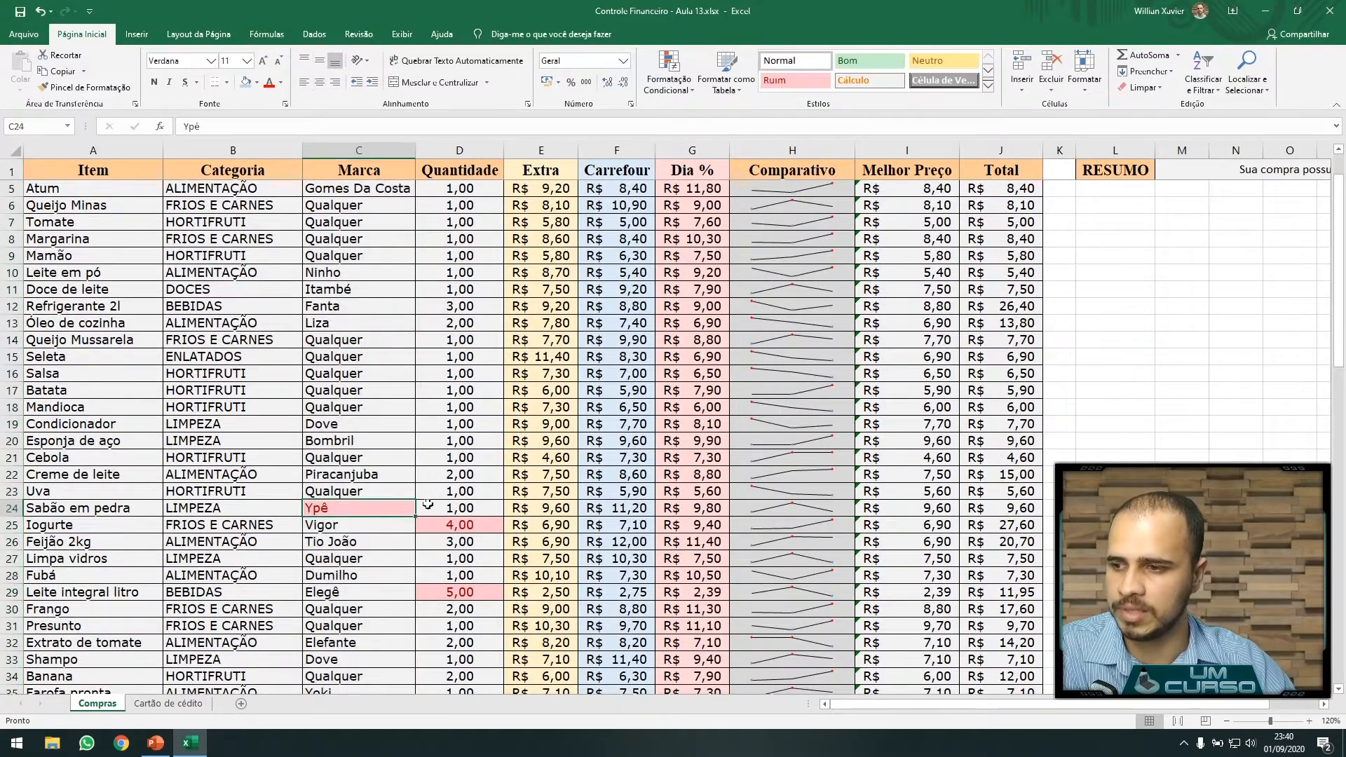
scroll(439, 484, down, 8)
click(381, 511)
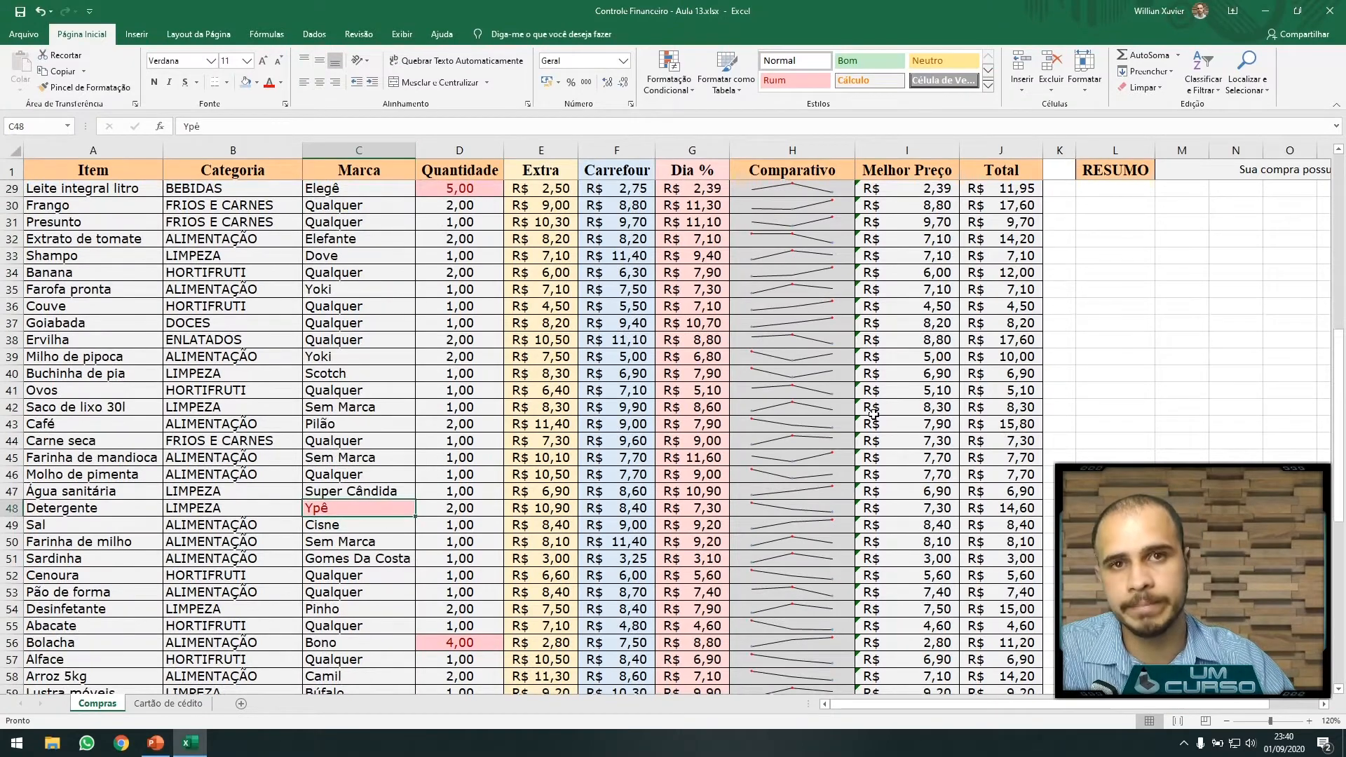
scroll(873, 414, down, 10)
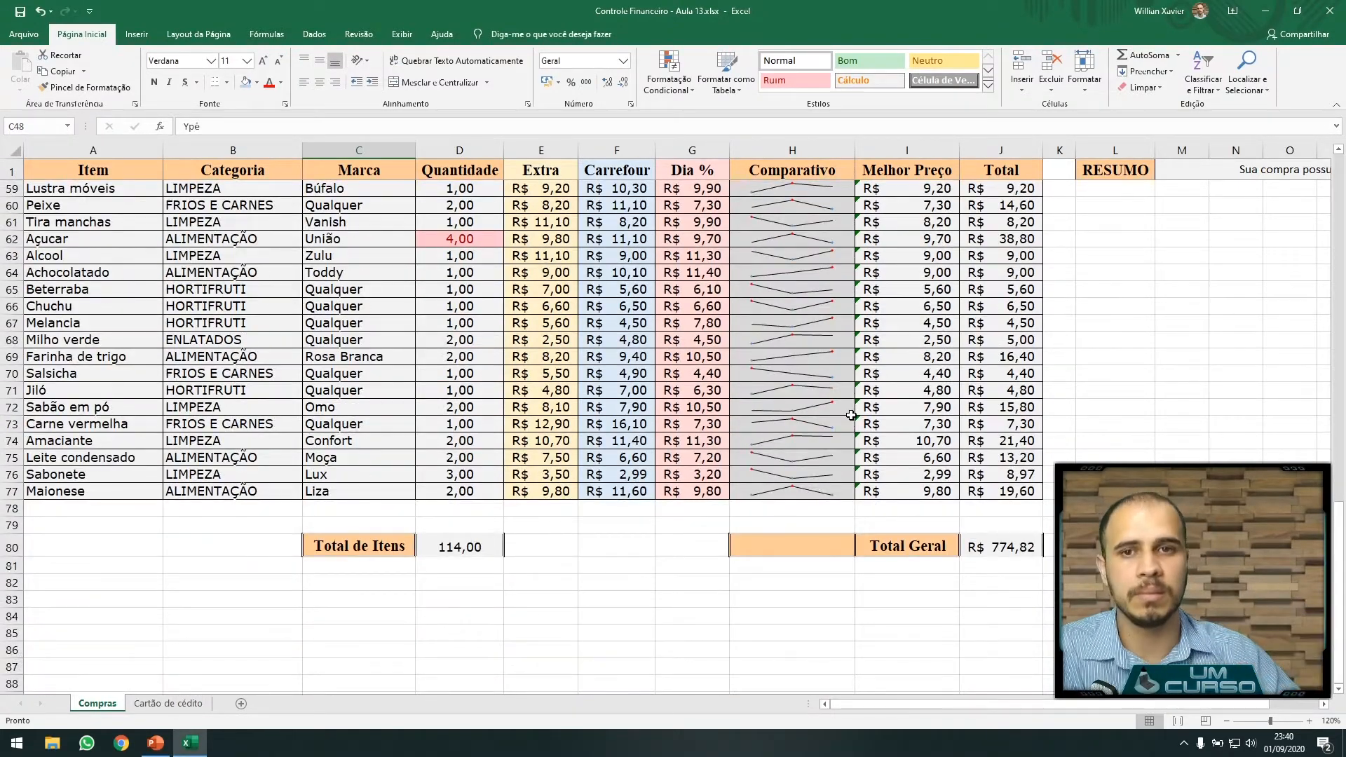
scroll(856, 412, up, 17)
scroll(806, 410, up, 1)
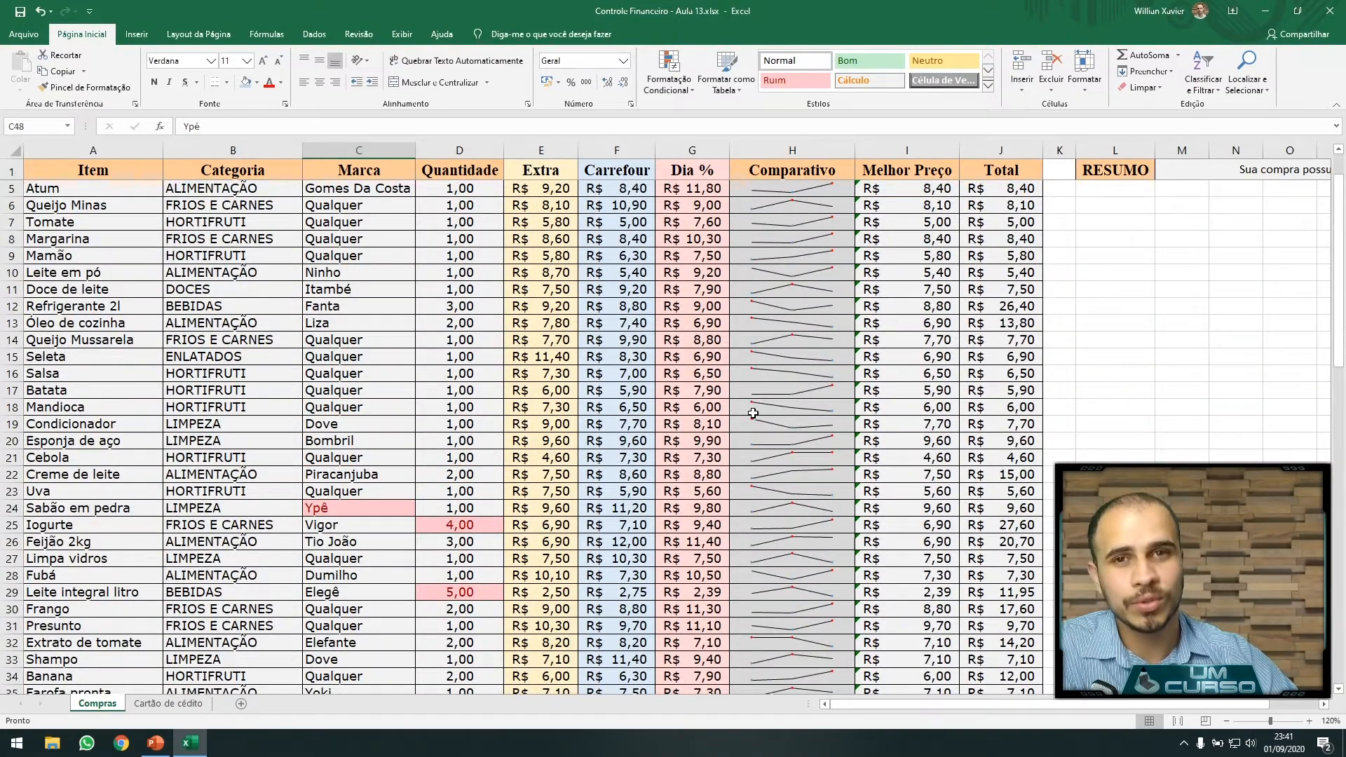
click(1014, 151)
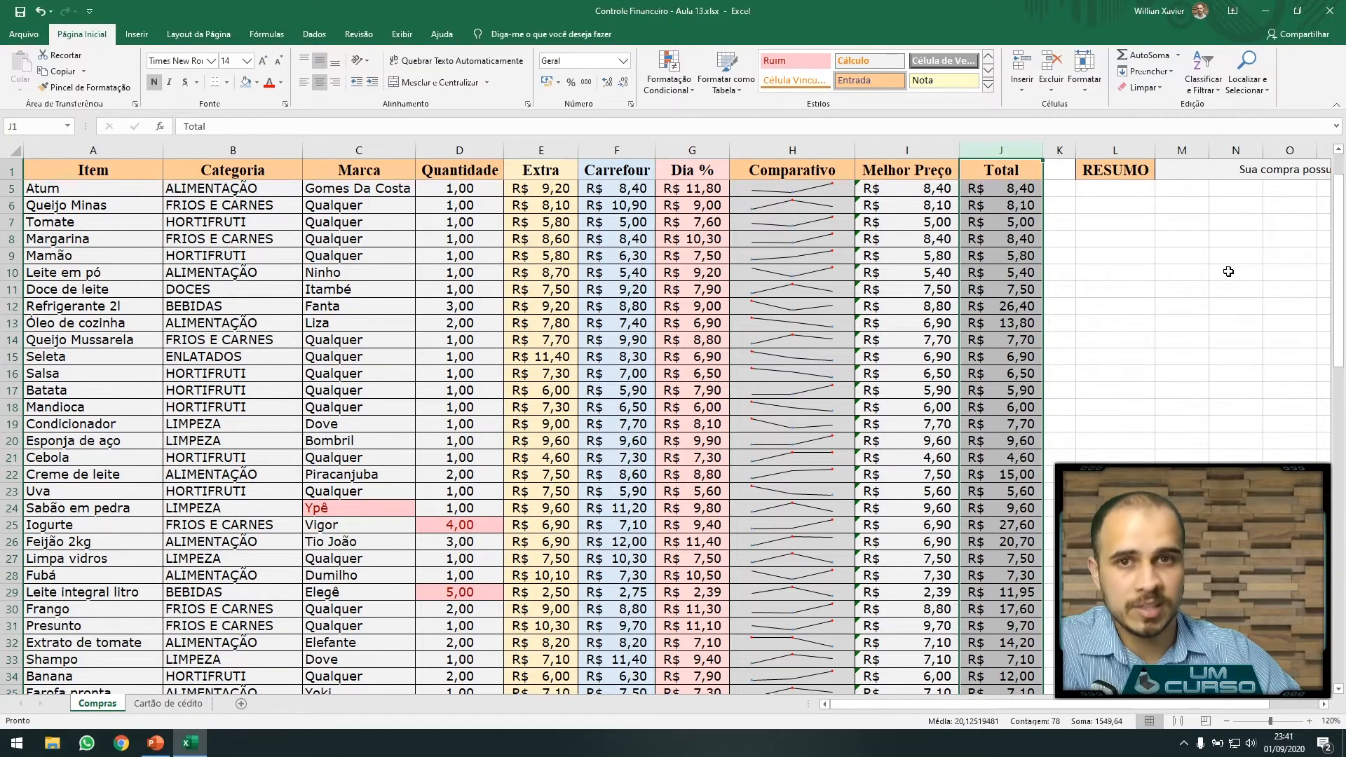
click(1238, 301)
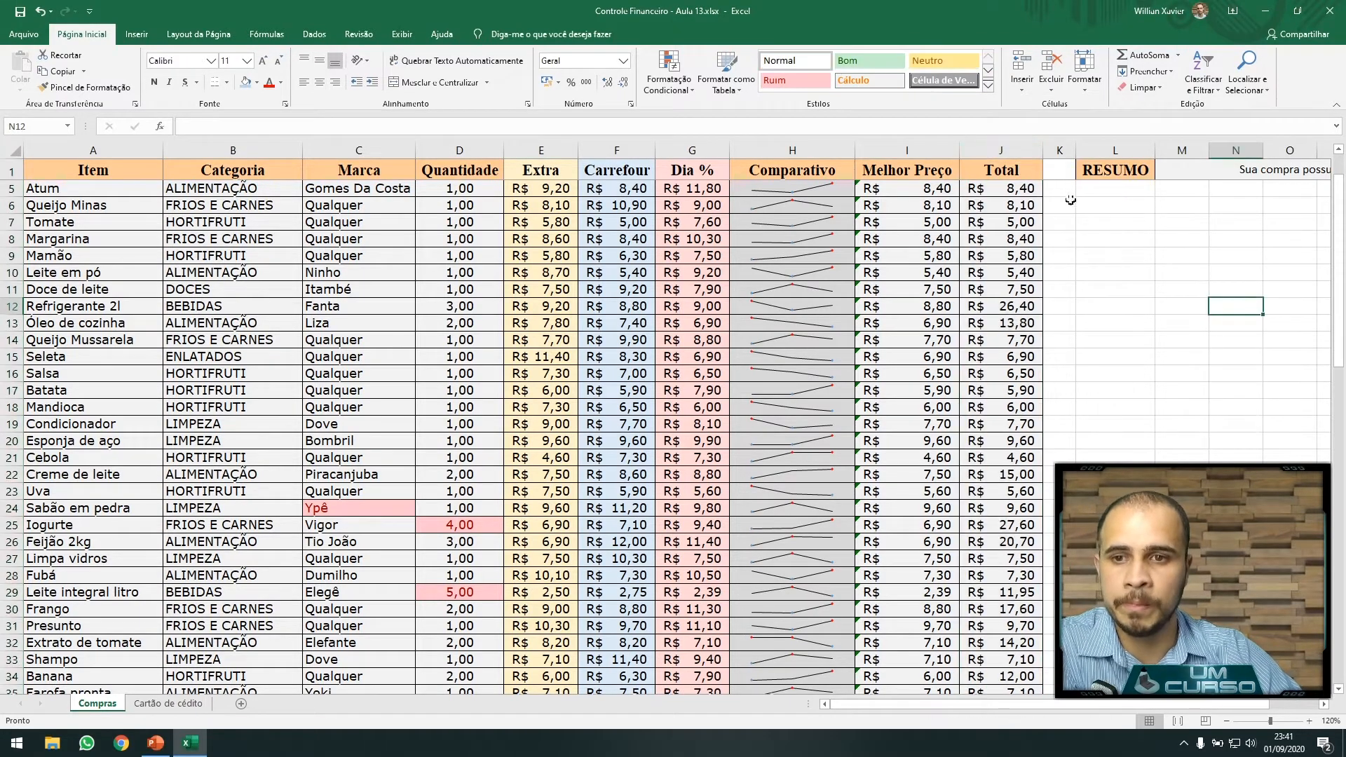
click(984, 148)
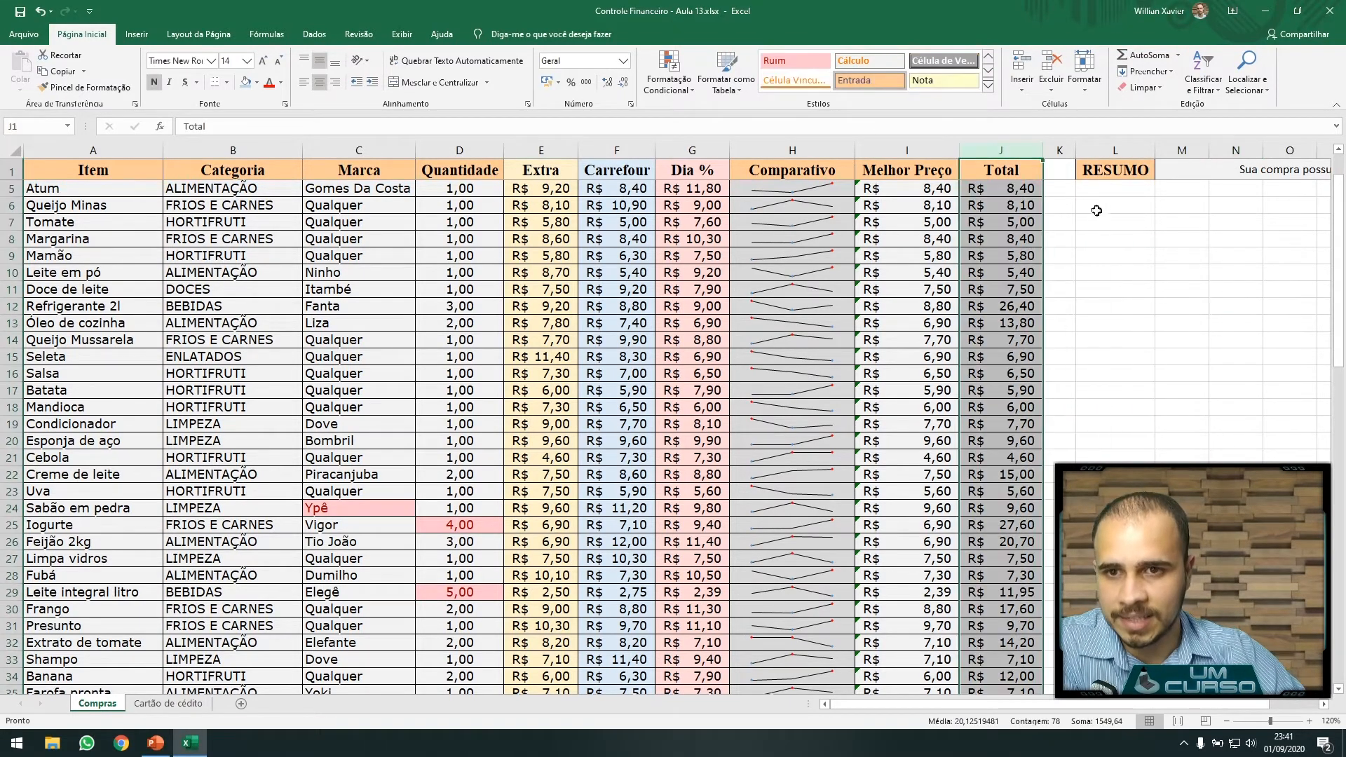
click(1136, 223)
click(1015, 152)
scroll(1122, 316, down, 11)
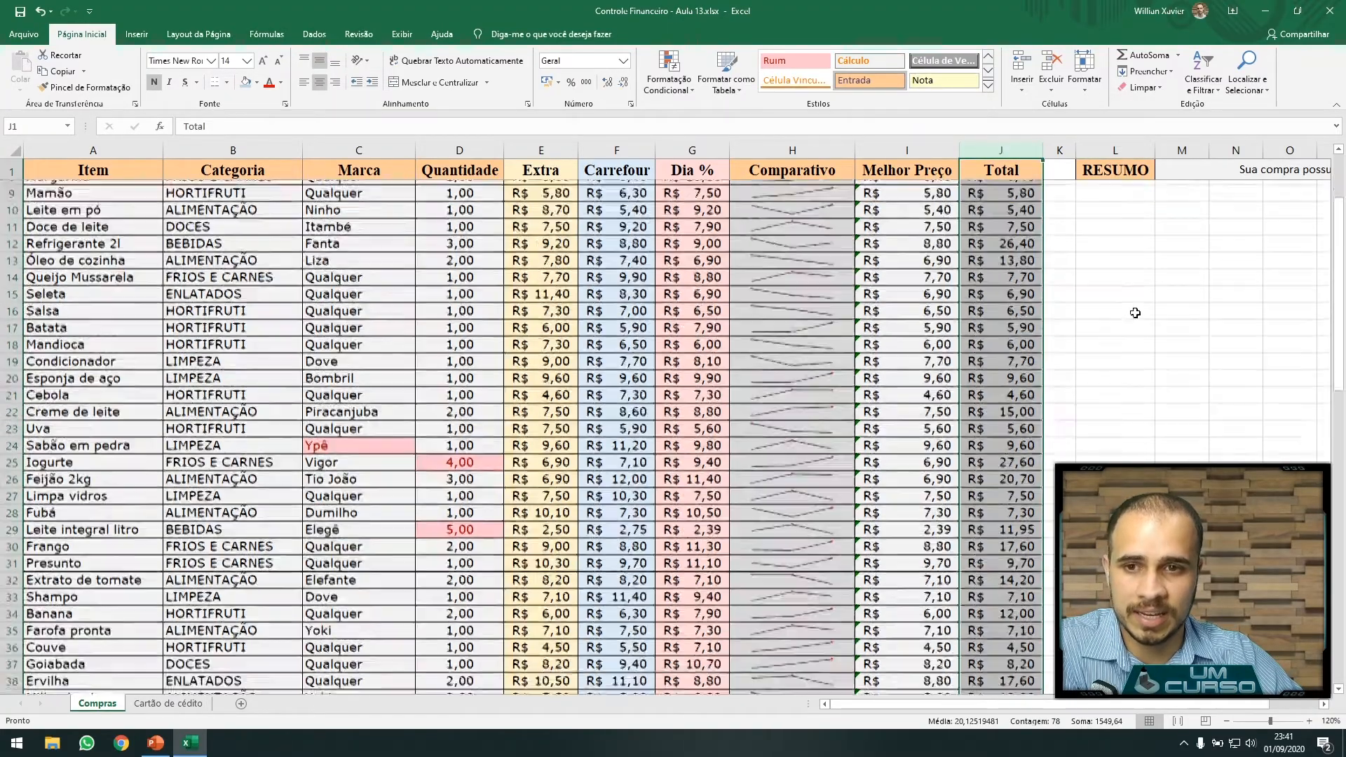
scroll(1093, 306, up, 12)
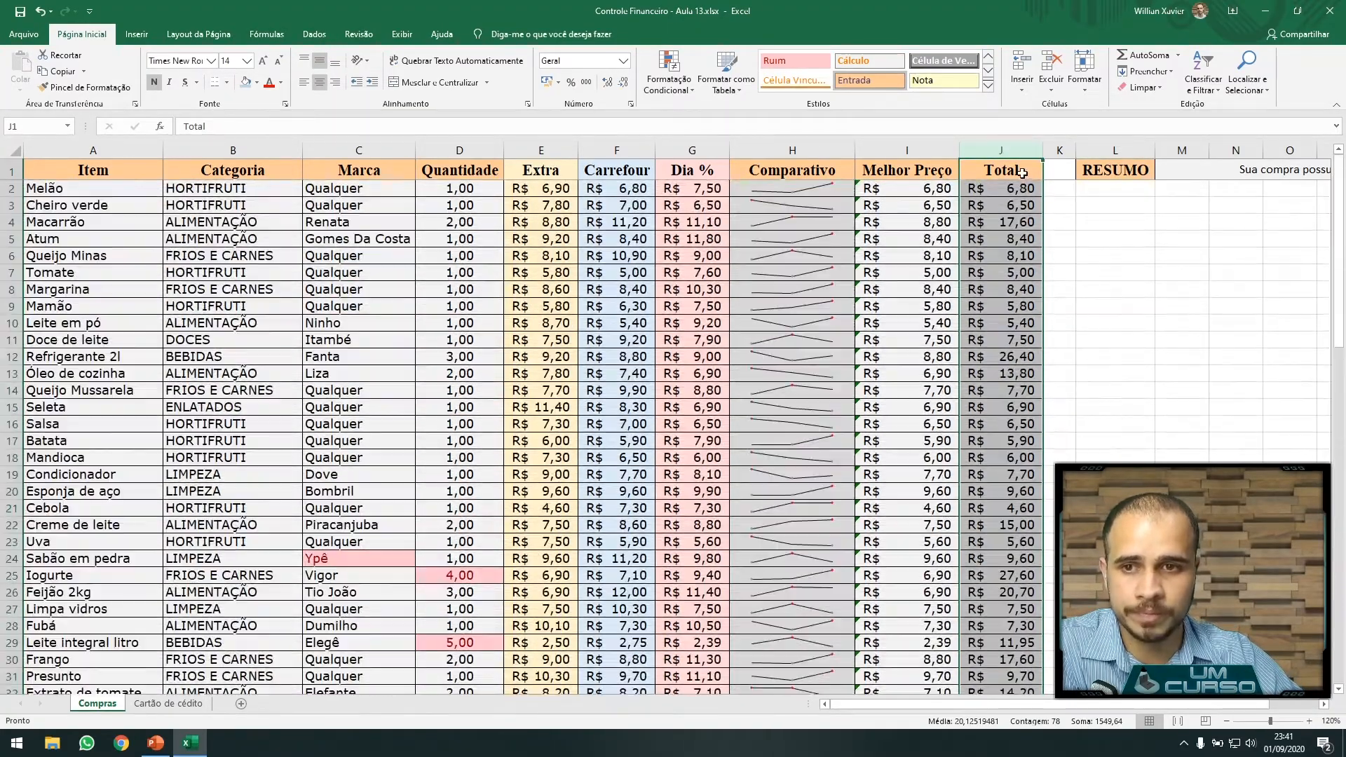
Step: Start a top-items conditional formatting rule on the Total column from the header to the last item, ranking the top 5 values
click(1010, 172)
scroll(981, 414, down, 13)
scroll(982, 414, down, 7)
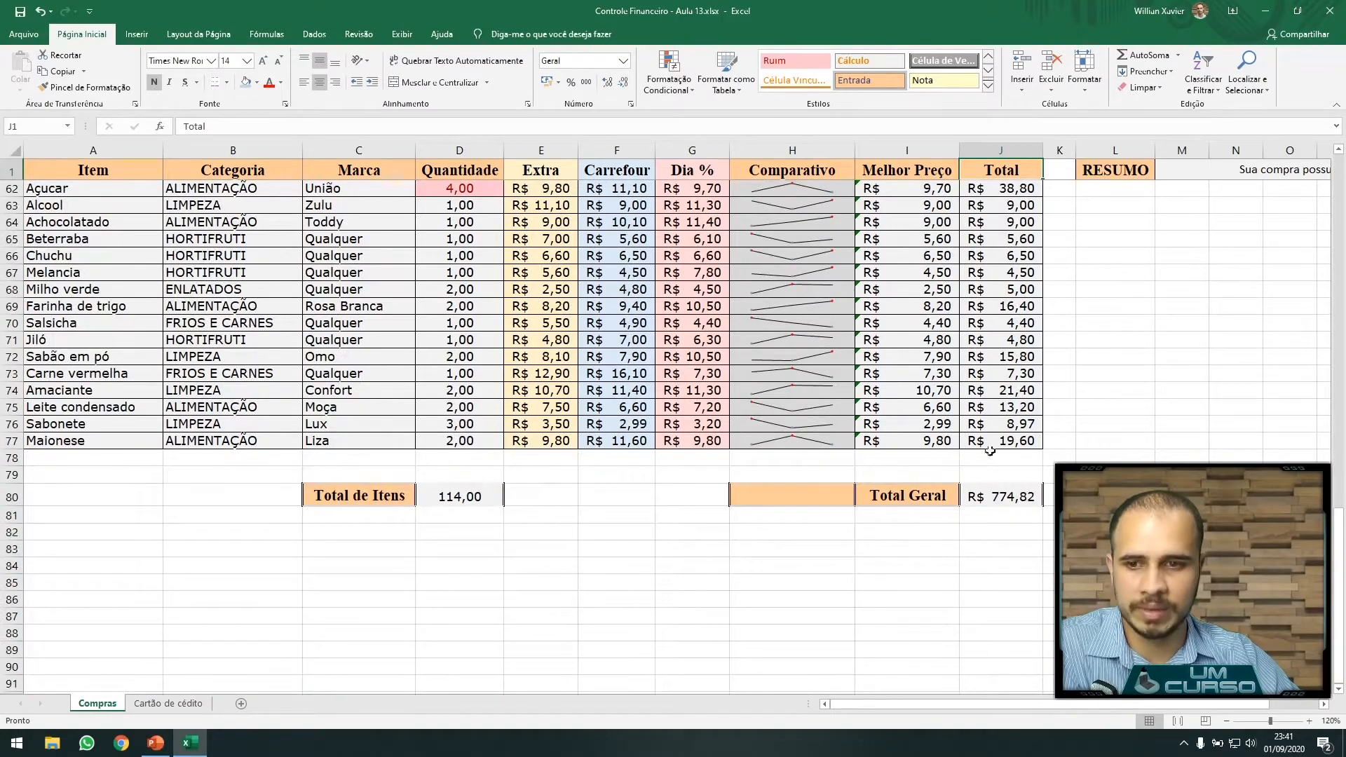
key(ctrl+shift+Down)
scroll(1031, 414, up, 20)
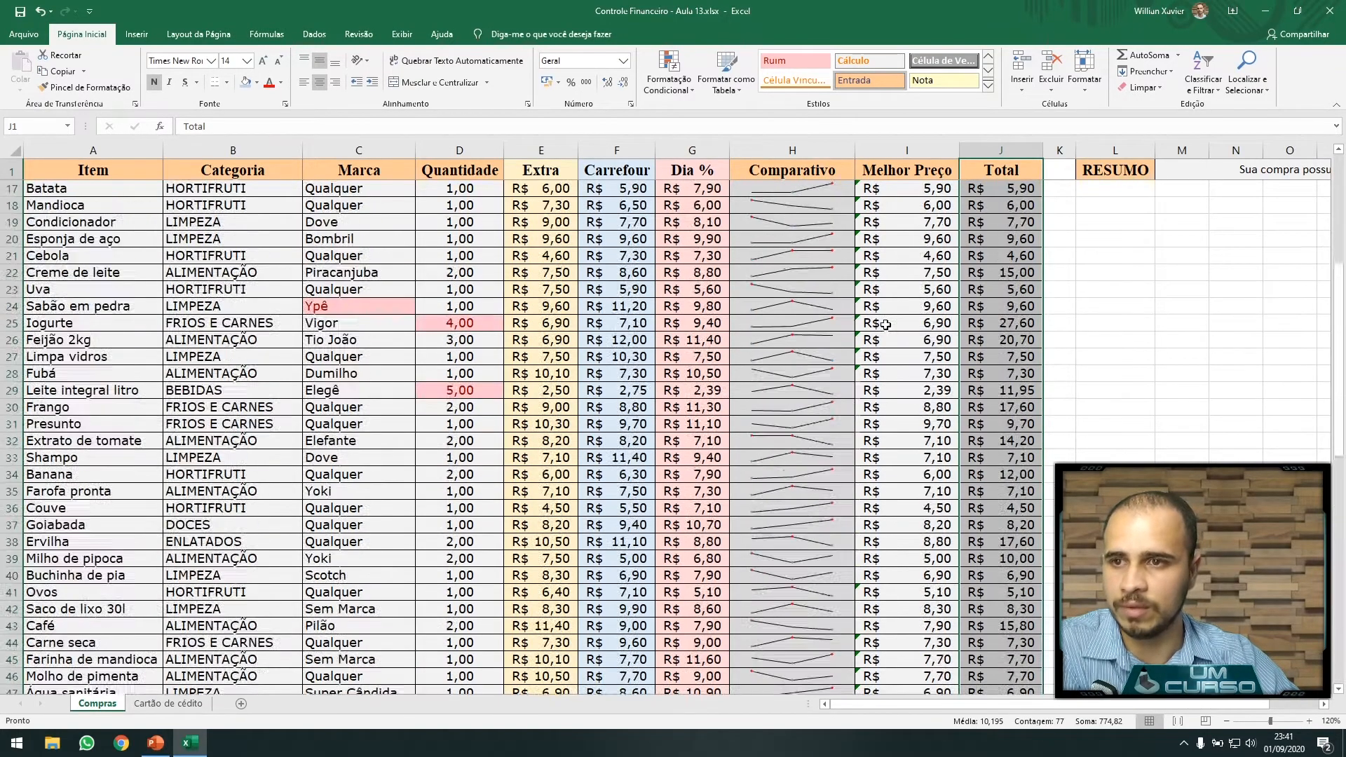
click(679, 92)
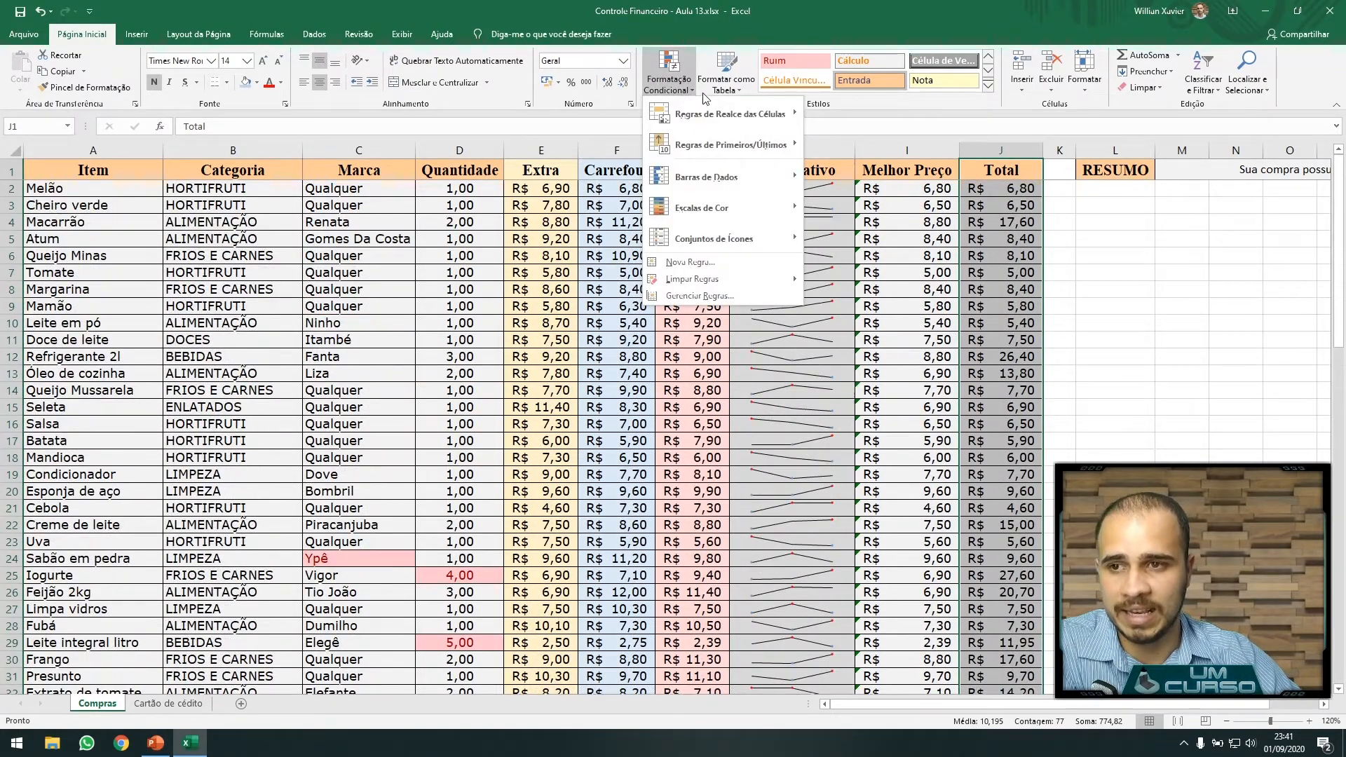
mouse_move(731, 143)
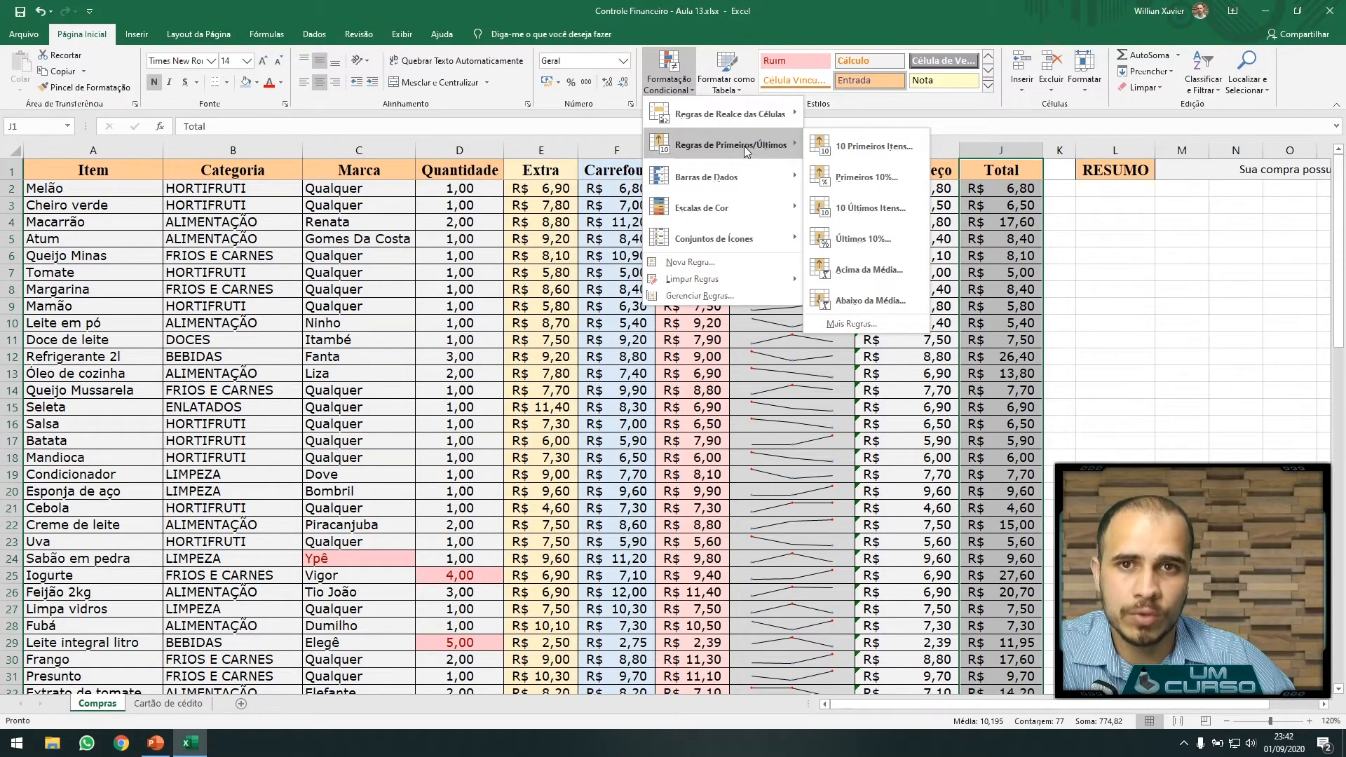
click(845, 148)
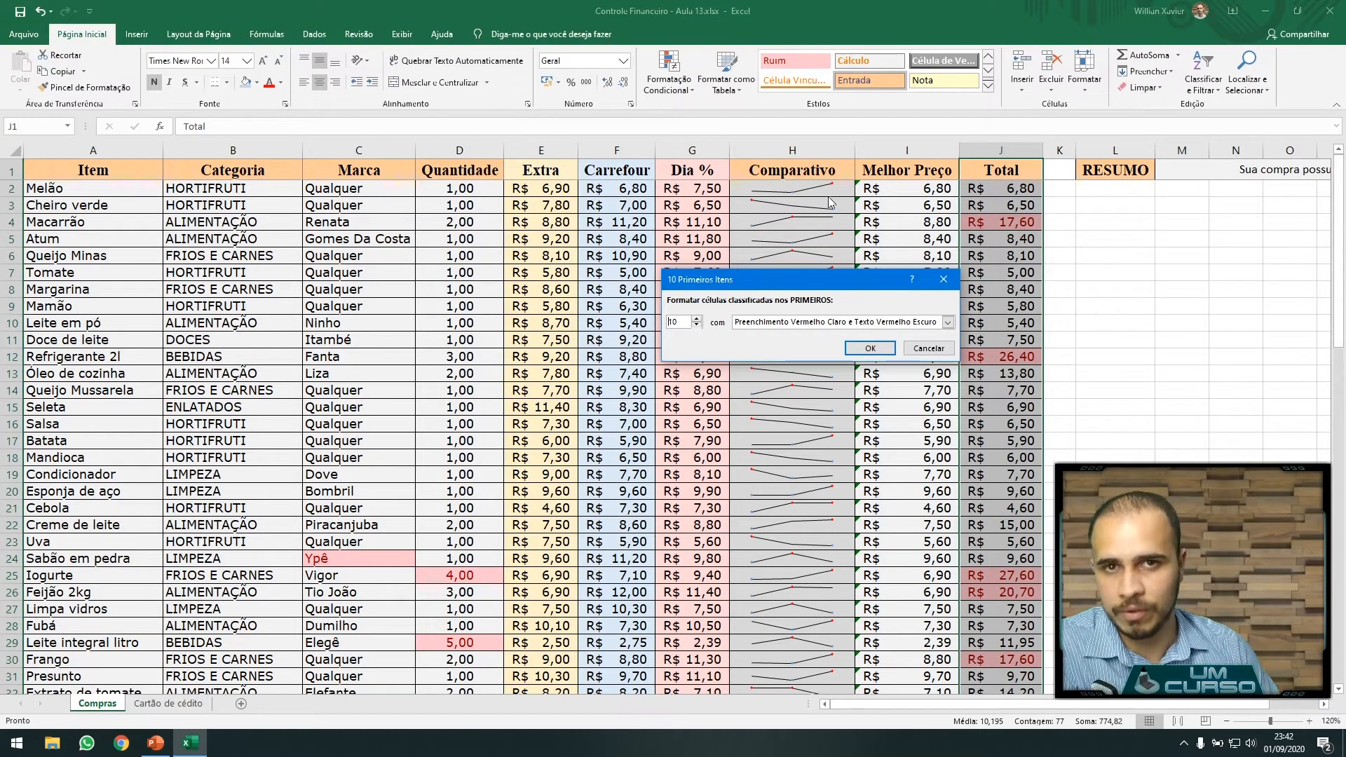
double_click(671, 322)
text(5)
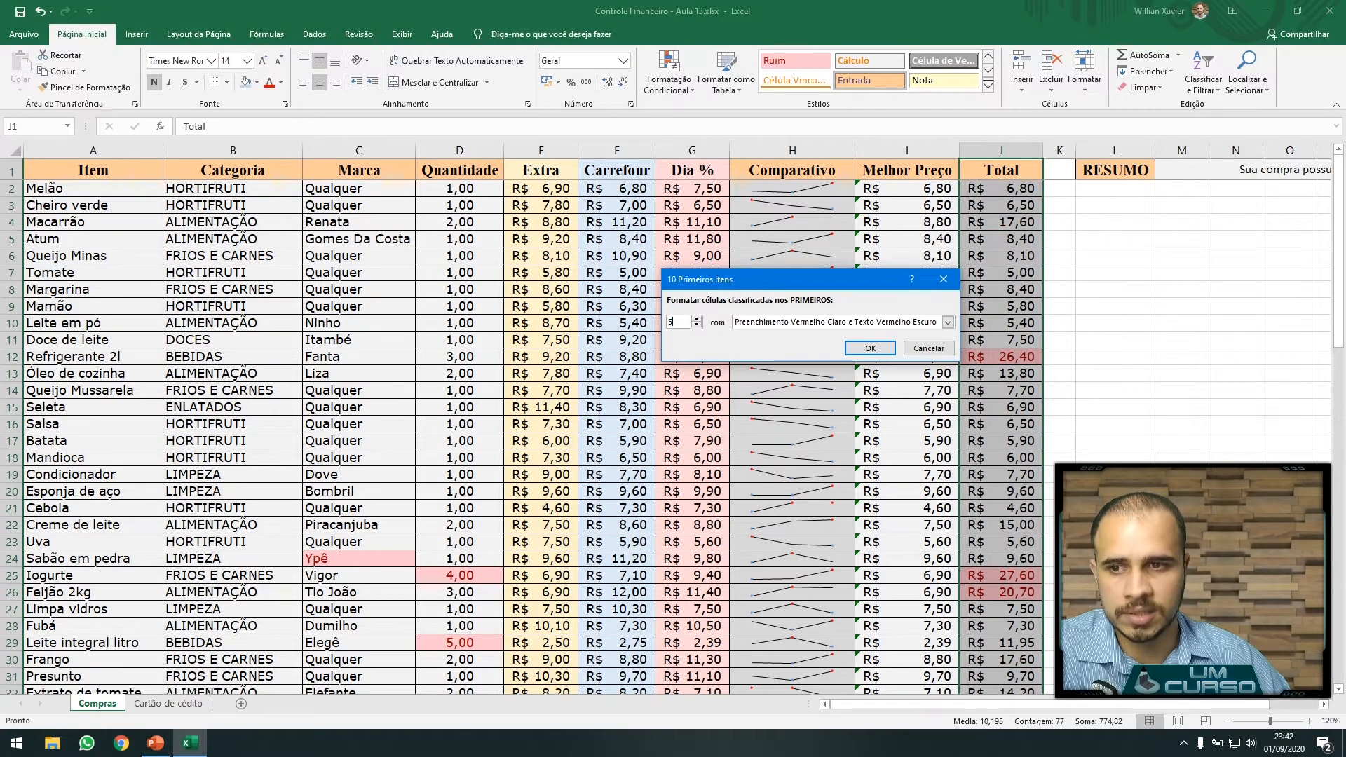
Step: Format the top 5 Total values with yellow fill and dark yellow text, and apply the rule
click(870, 324)
click(872, 325)
click(877, 324)
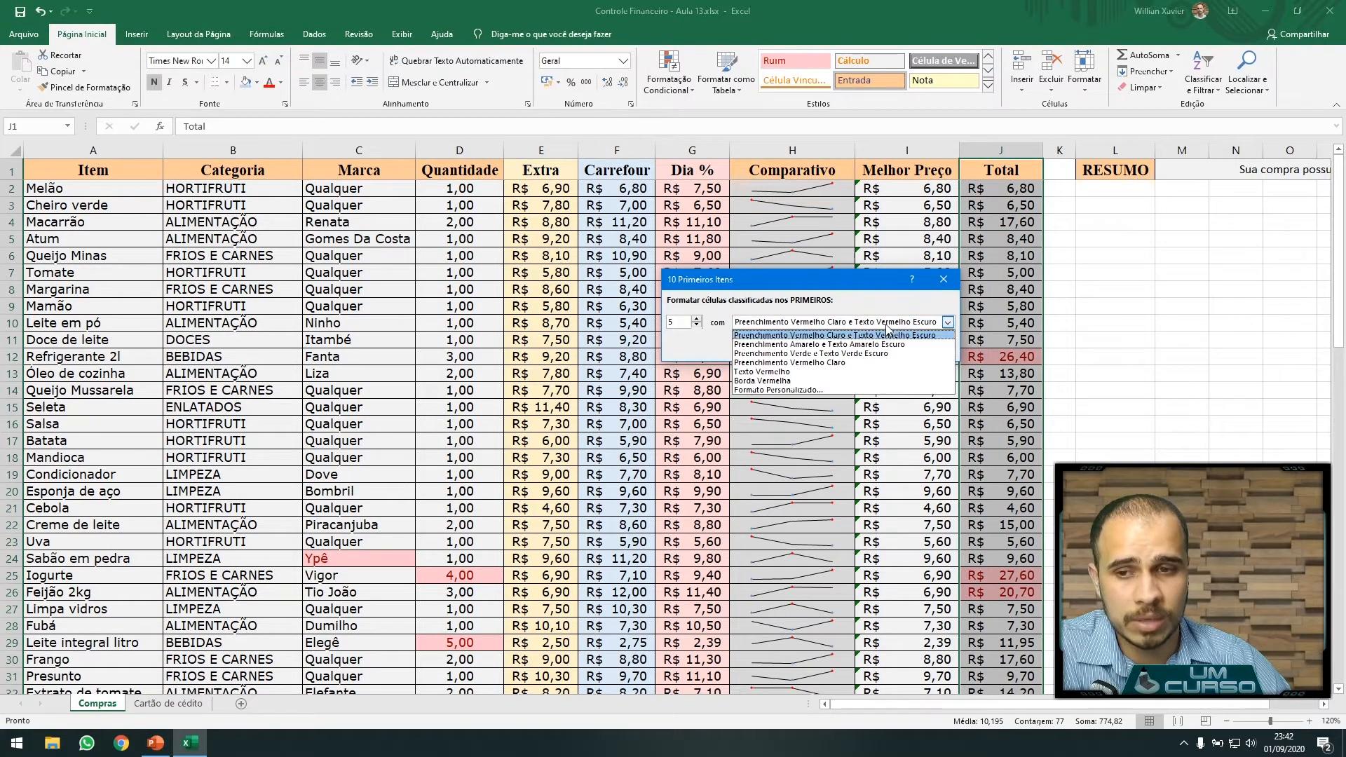
click(861, 310)
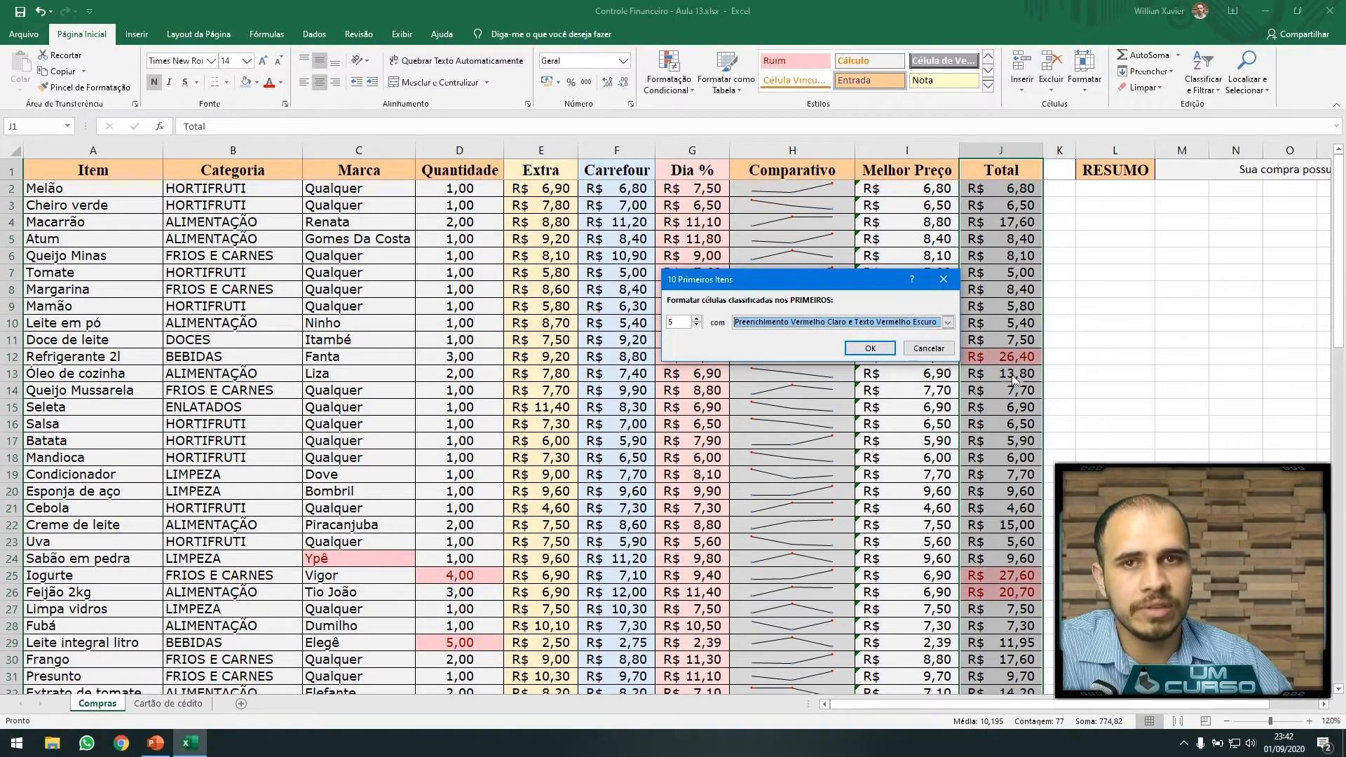
click(948, 322)
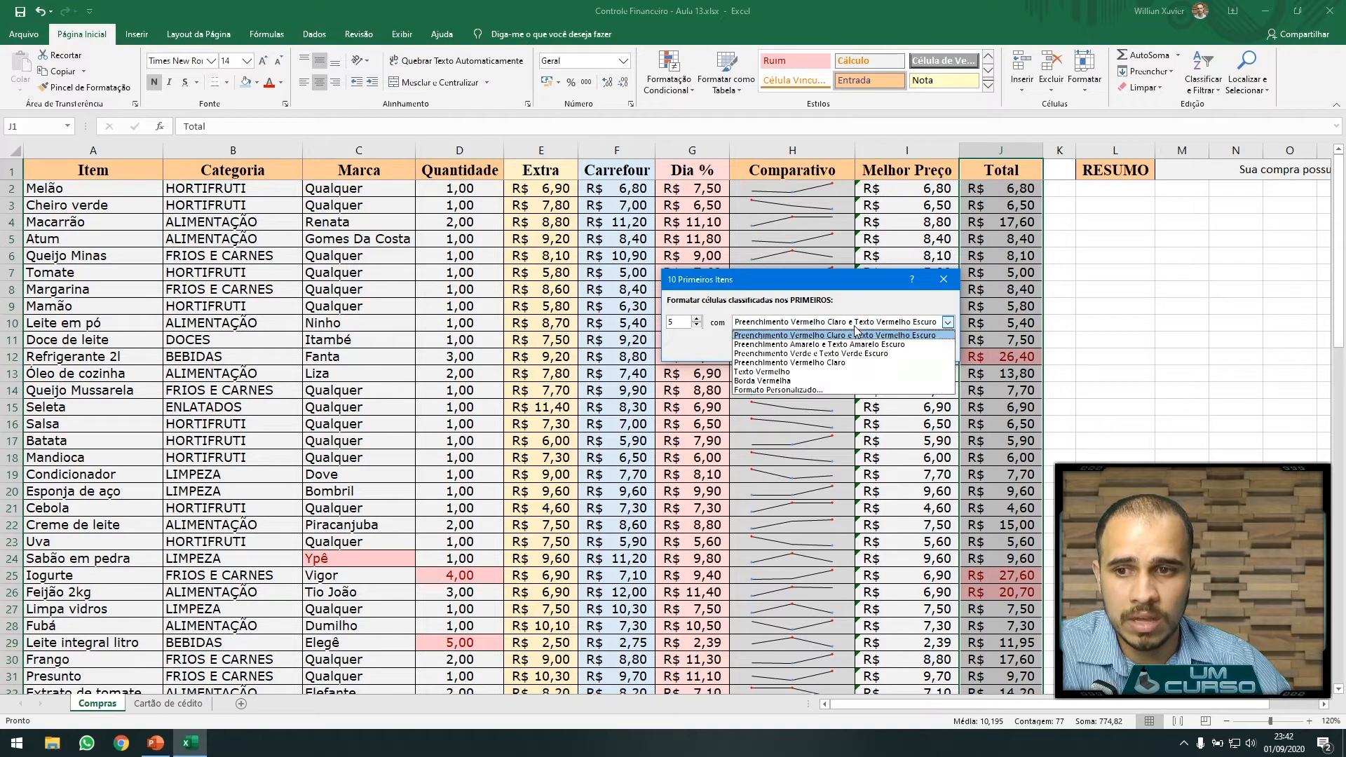
click(820, 368)
click(827, 322)
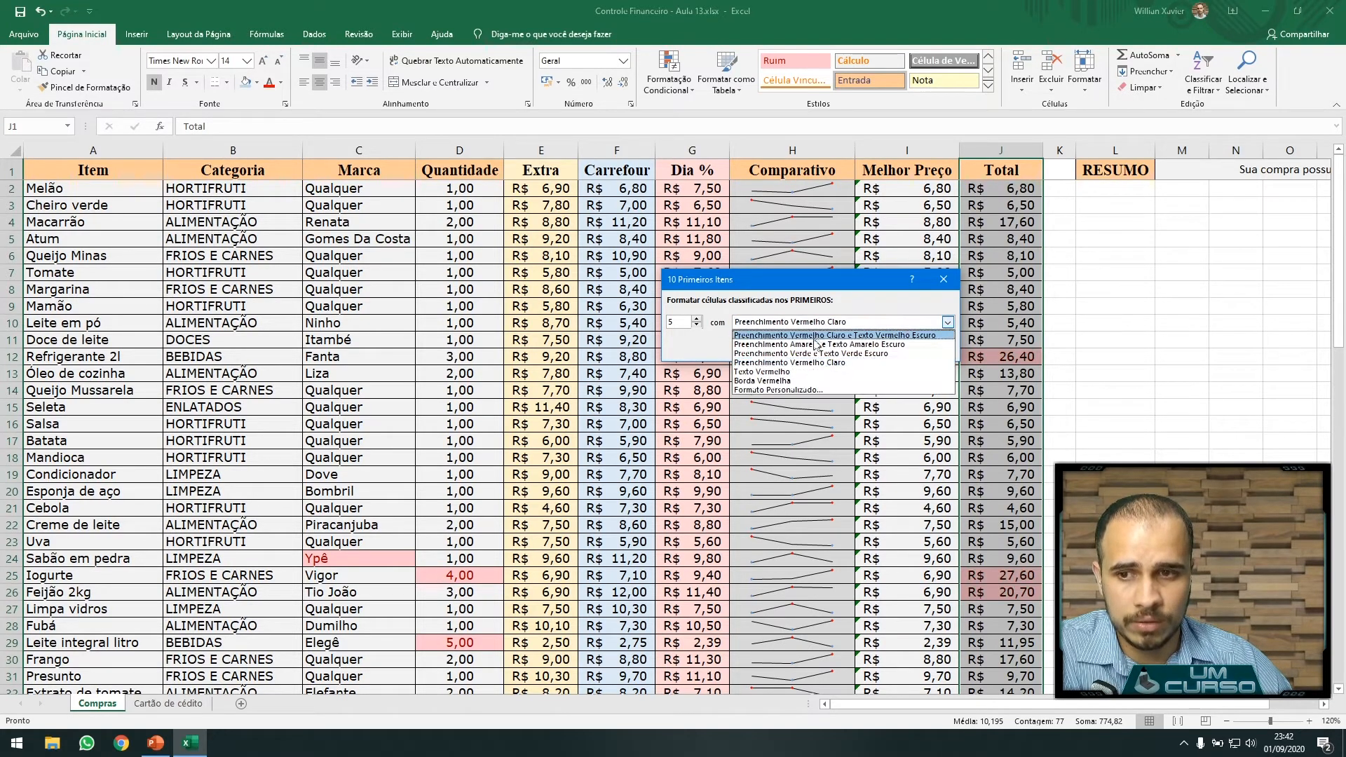
click(833, 338)
click(824, 322)
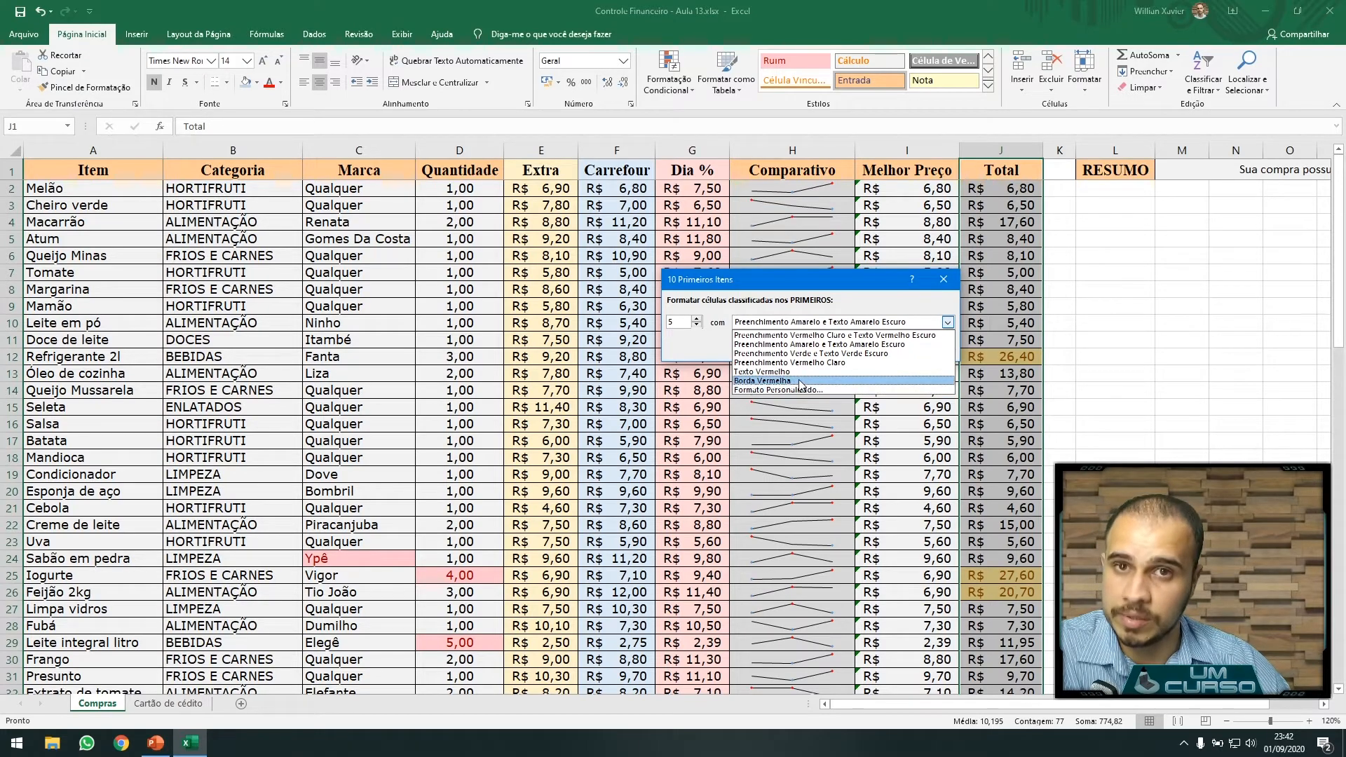
click(894, 344)
click(877, 348)
Step: Examine the highlighted values down the Total column, selecting the Amaciante row, row 74, and the Refrigerante 2l price and total in row 12
scroll(1326, 349, down, 2)
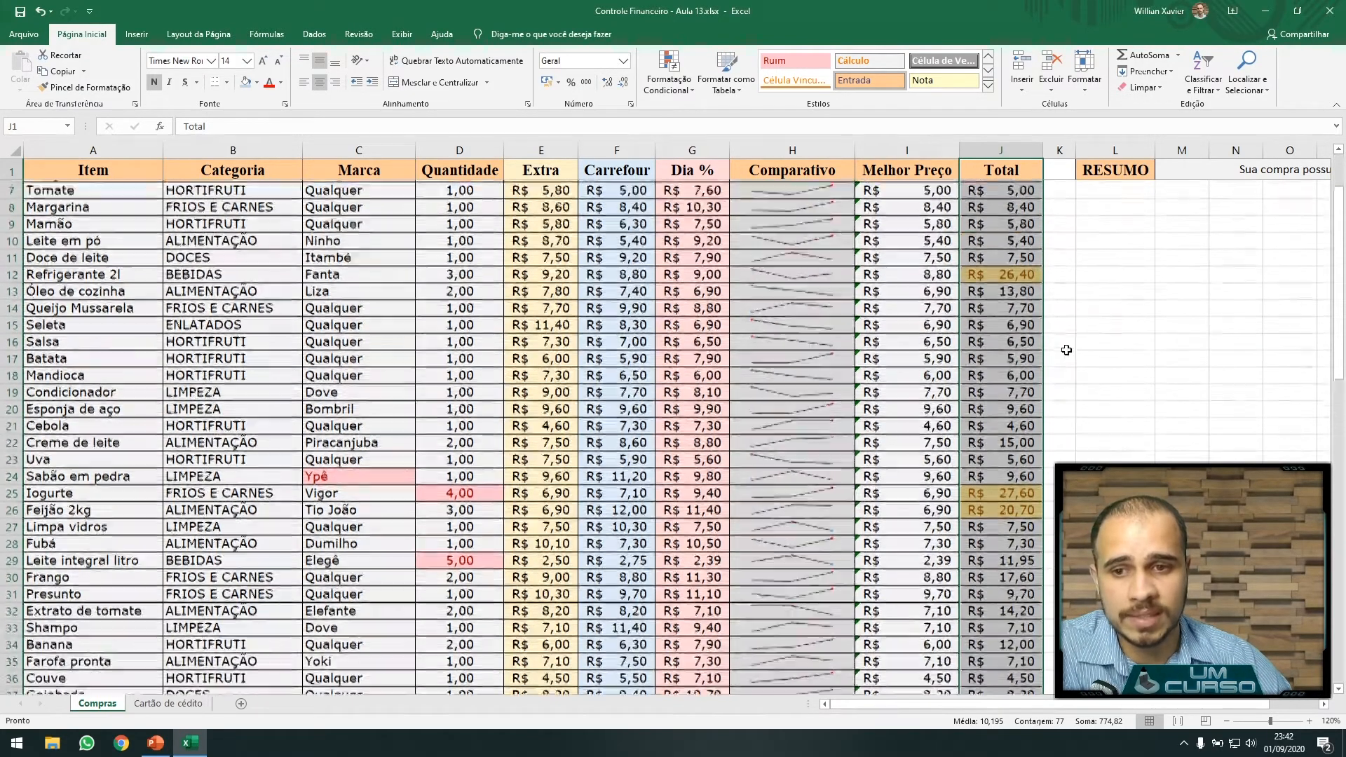
scroll(1325, 349, up, 2)
click(1083, 324)
drag(1013, 190, 1010, 457)
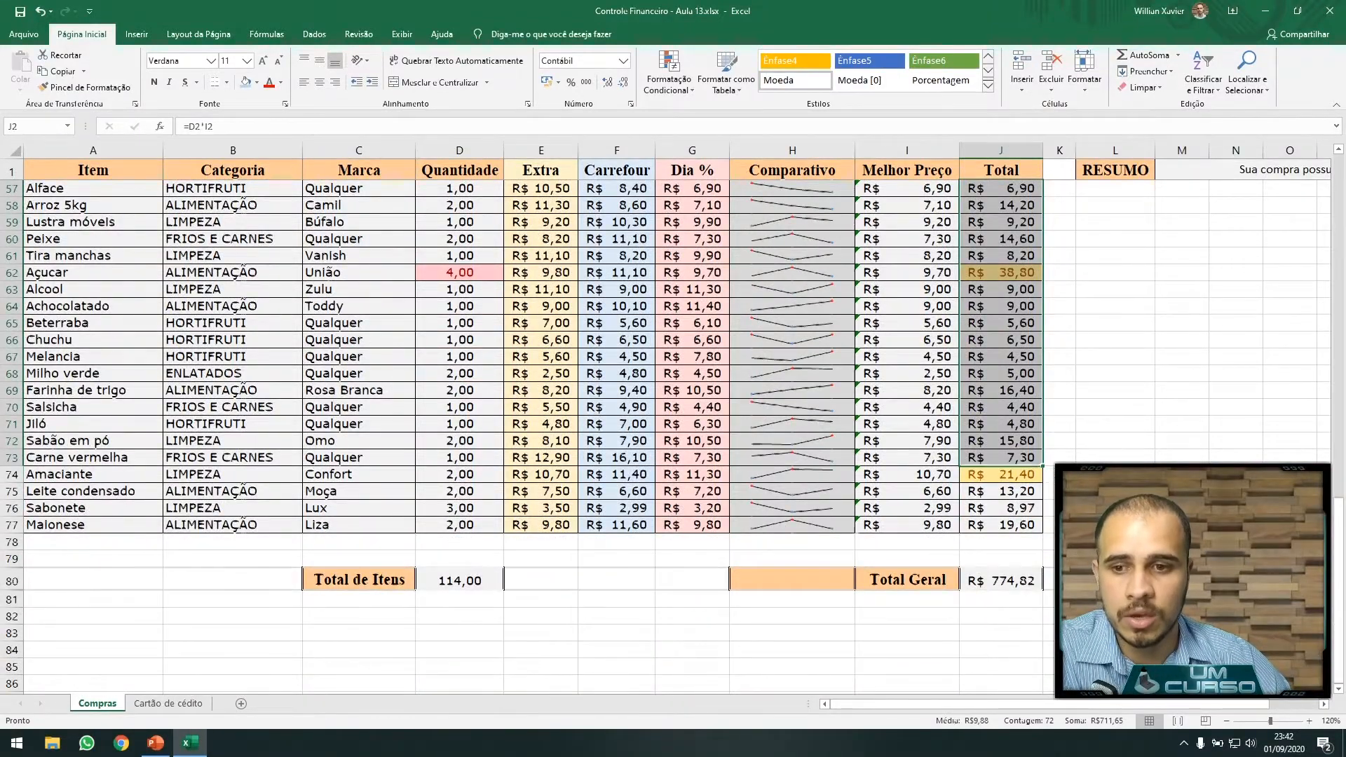
scroll(995, 470, up, 1)
drag(981, 524, 134, 522)
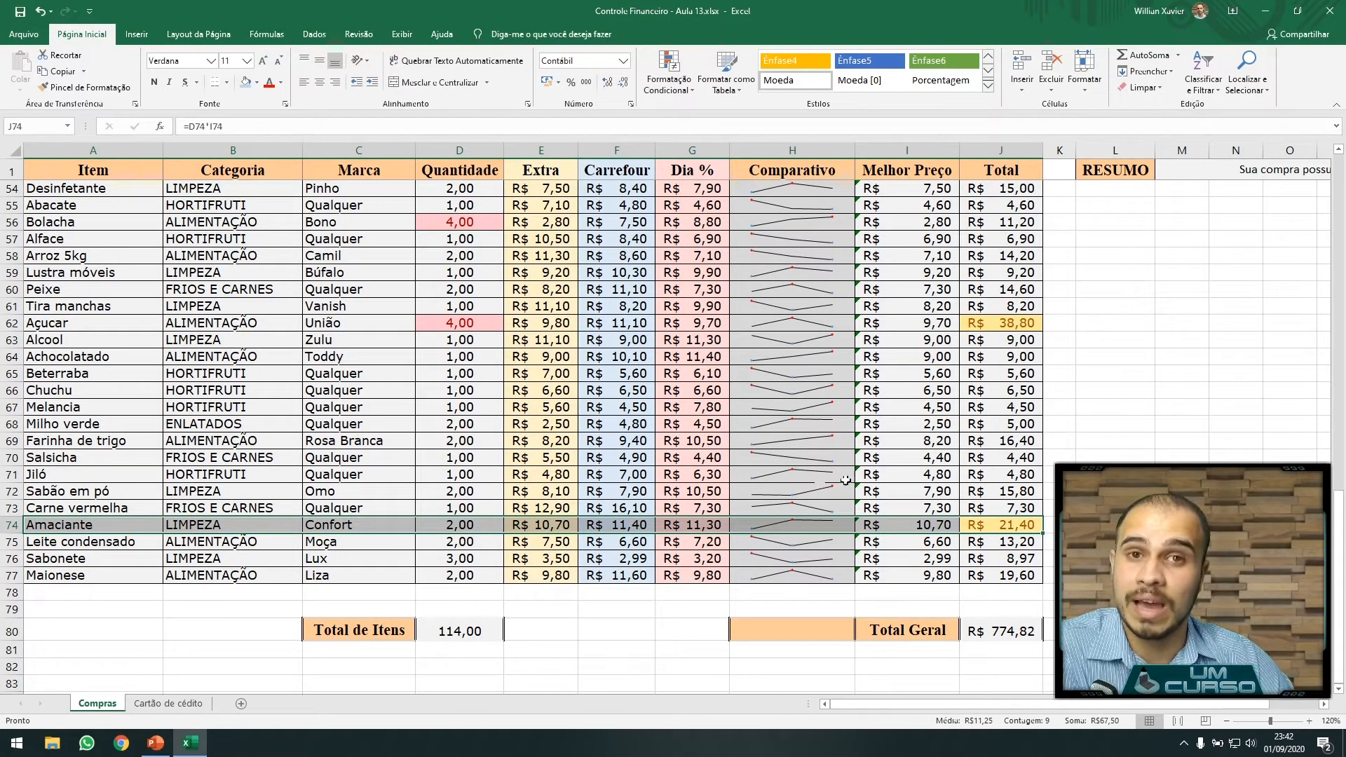
scroll(1028, 445, up, 8)
scroll(1028, 445, up, 9)
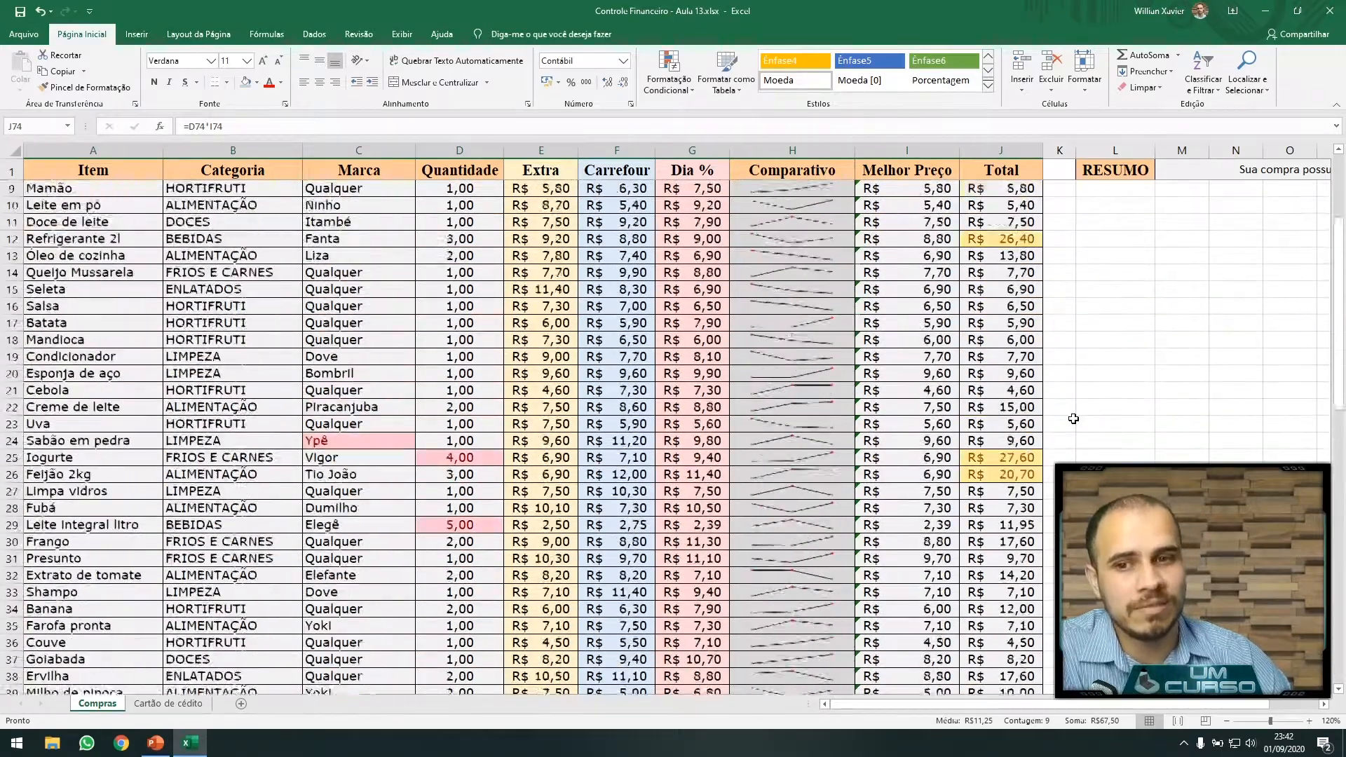
drag(996, 358, 927, 359)
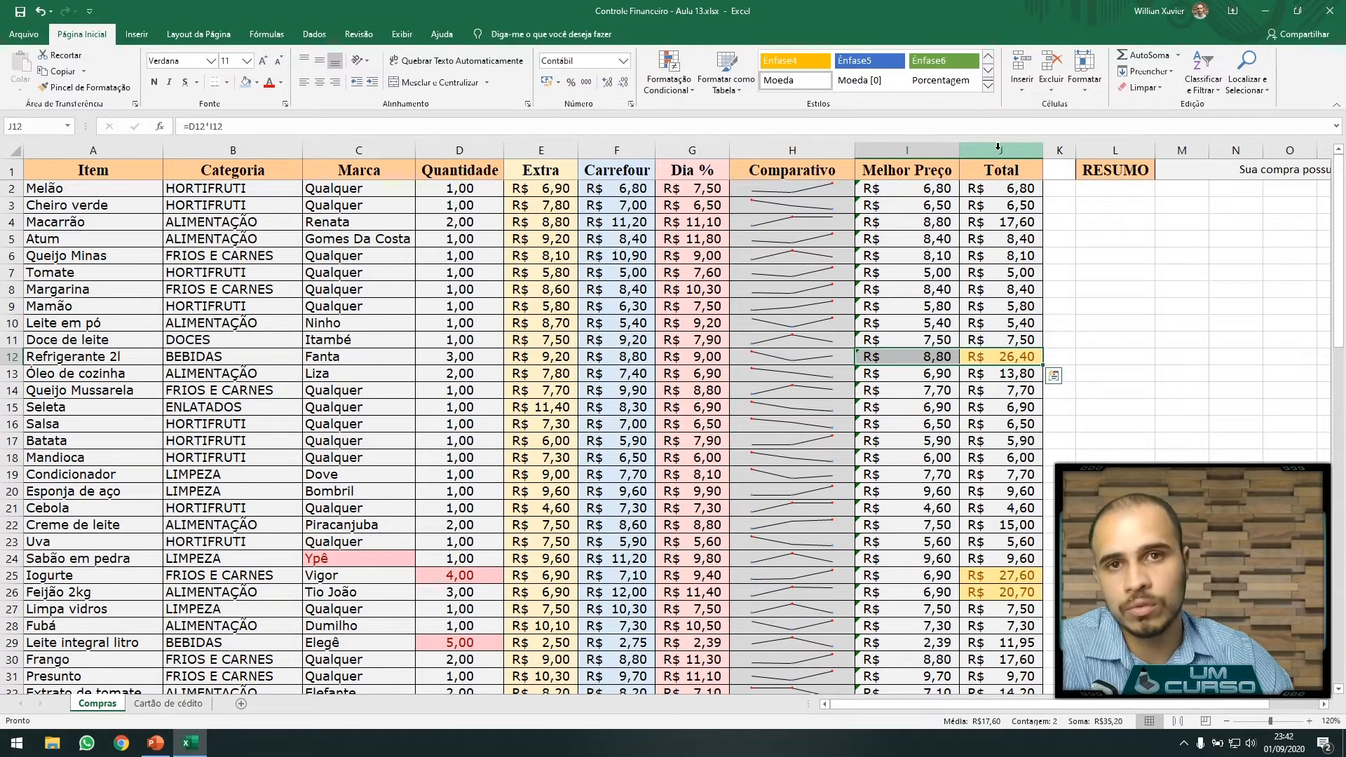